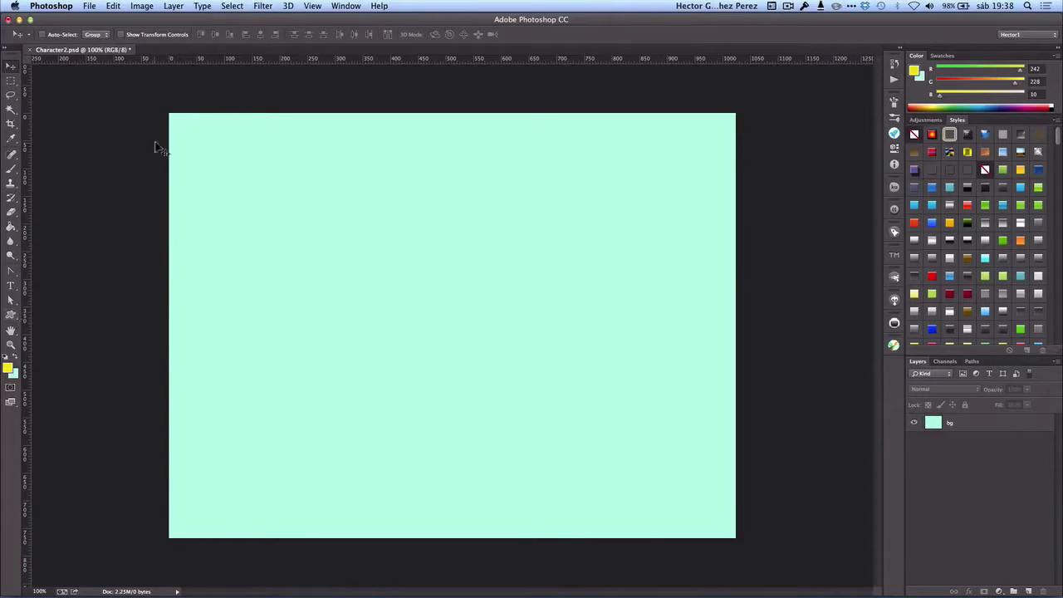
# - Draw a yellow star custom shape about 325 by 321 px in the lower middle of the canvas
pyautogui.click(11, 316)
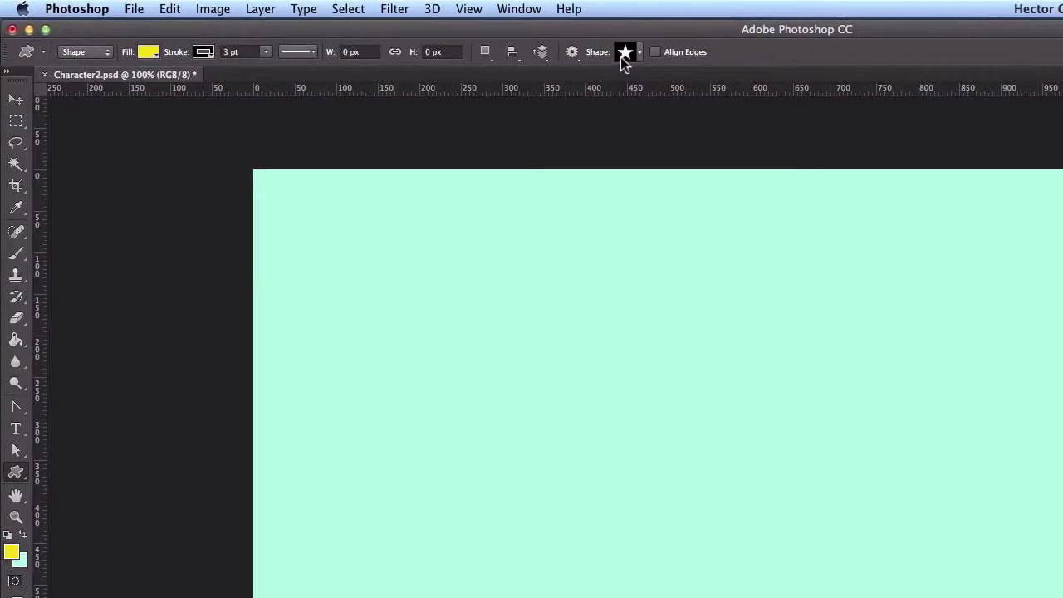
pyautogui.moveTo(573, 459); pyautogui.dragTo(856, 597)
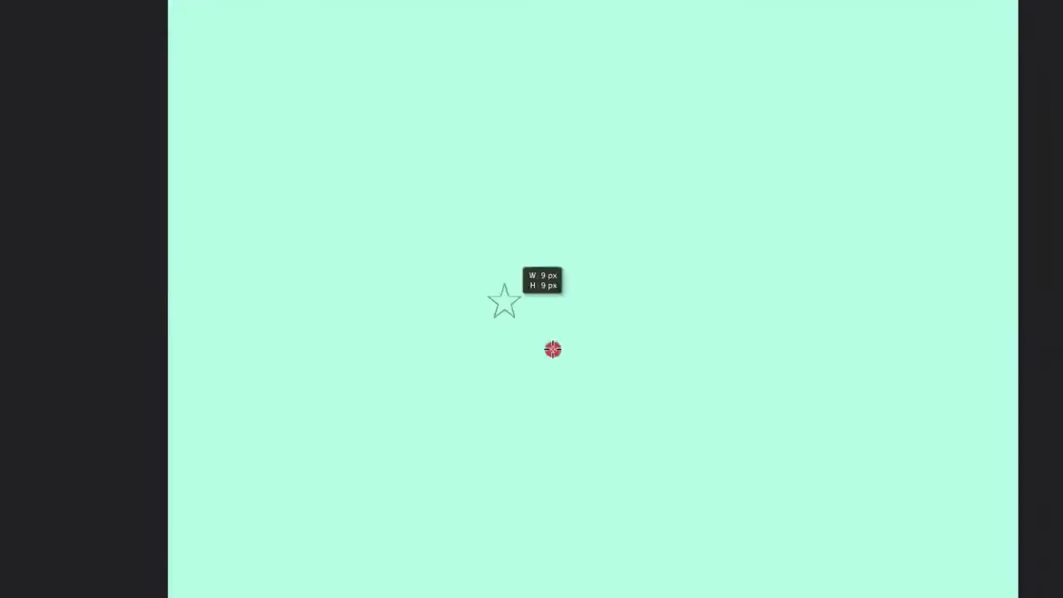
pyautogui.moveTo(770, 540)
pyautogui.mouseDown()
pyautogui.moveTo(788, 540)
pyautogui.moveTo(752, 540)
pyautogui.moveTo(756, 548)
pyautogui.mouseUp()
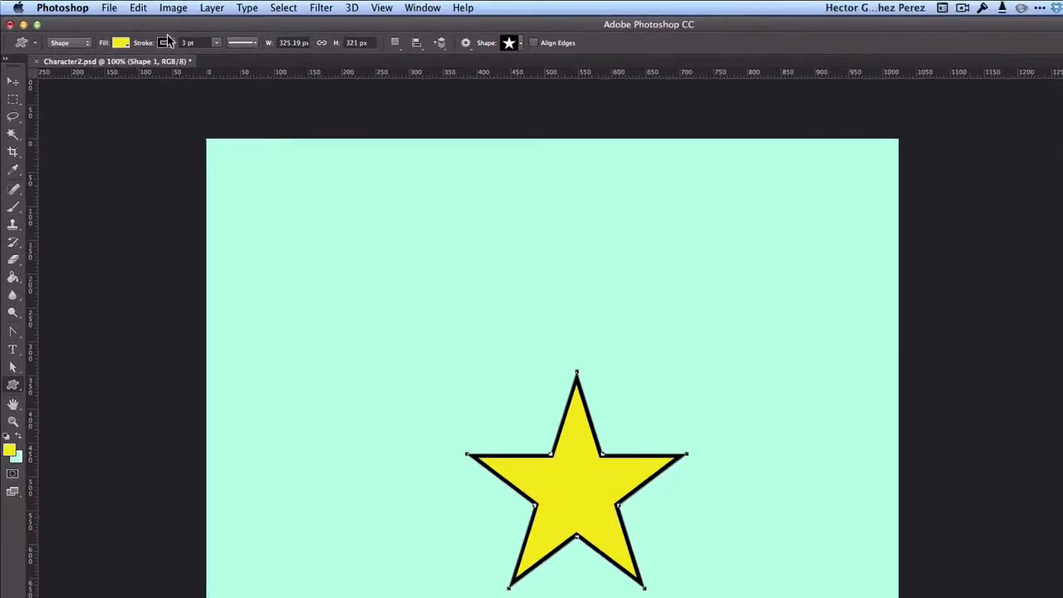
# - Remove the star's black stroke and keep its yellow fill
pyautogui.click(136, 34)
pyautogui.click(126, 77)
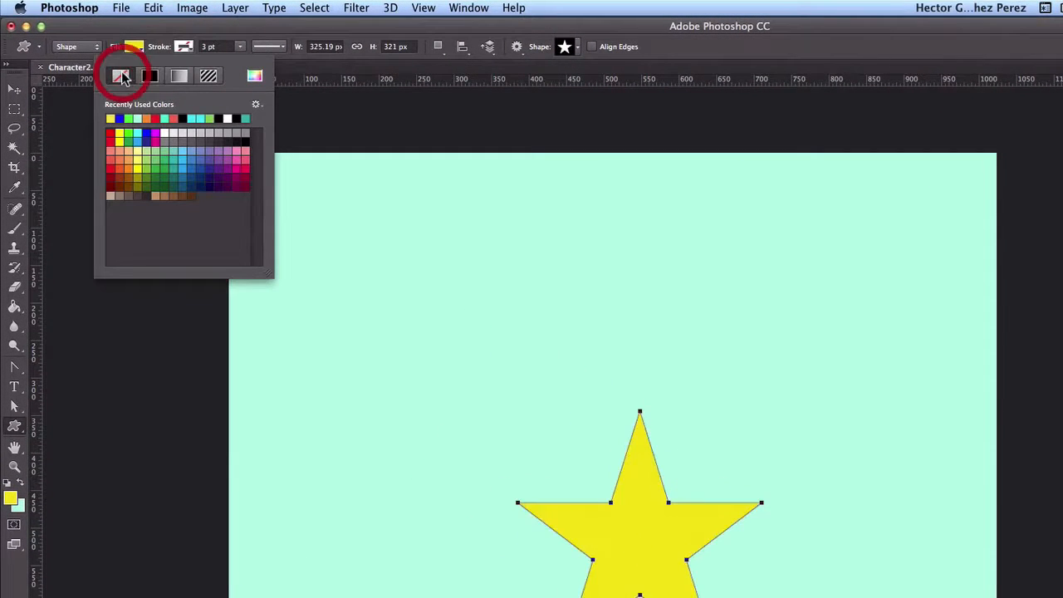
pyautogui.click(968, 514)
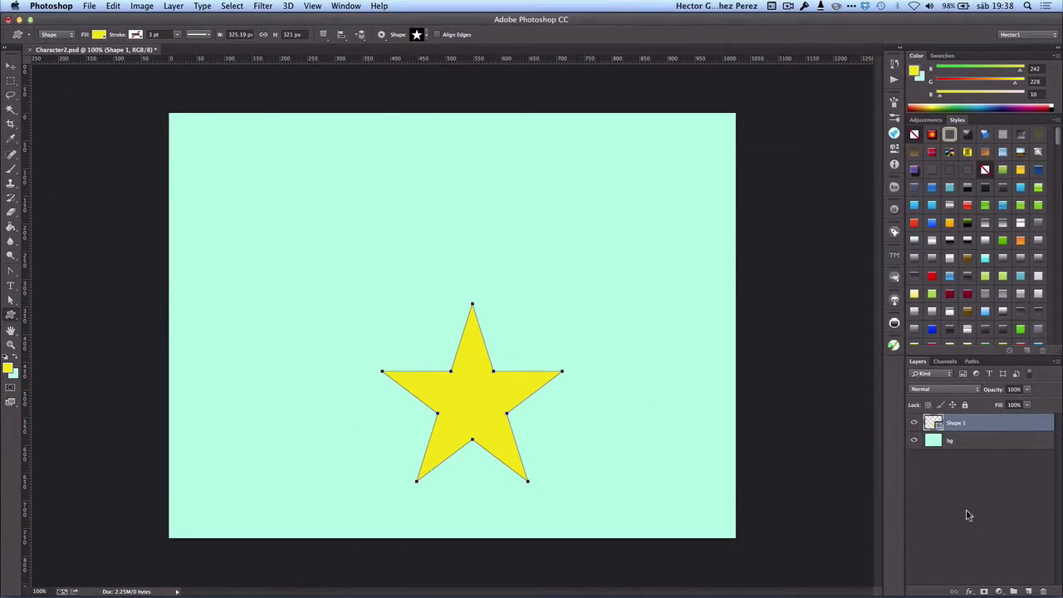
pyautogui.click(11, 66)
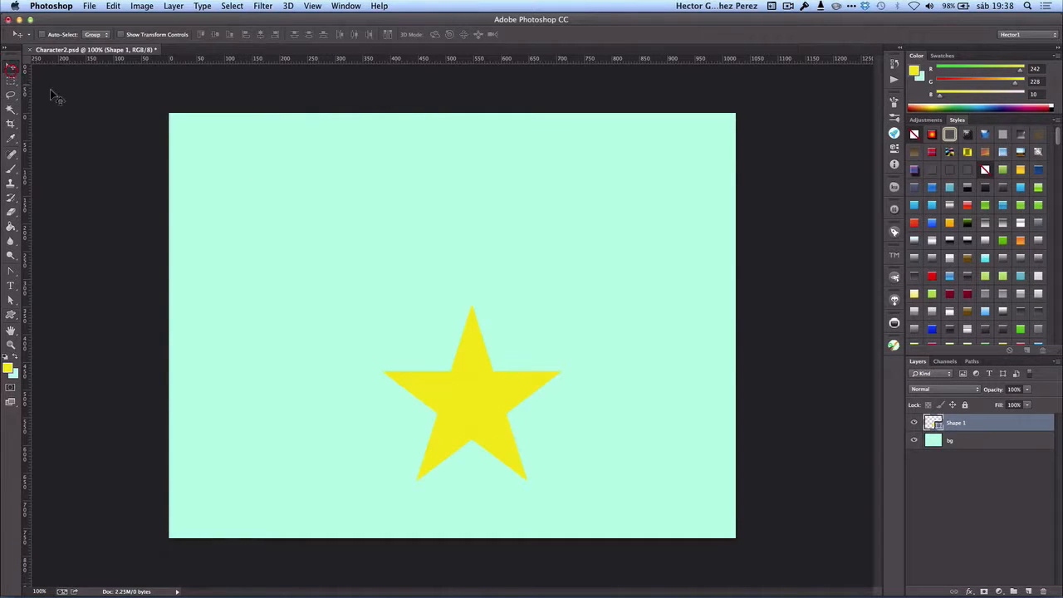
pyautogui.click(999, 498)
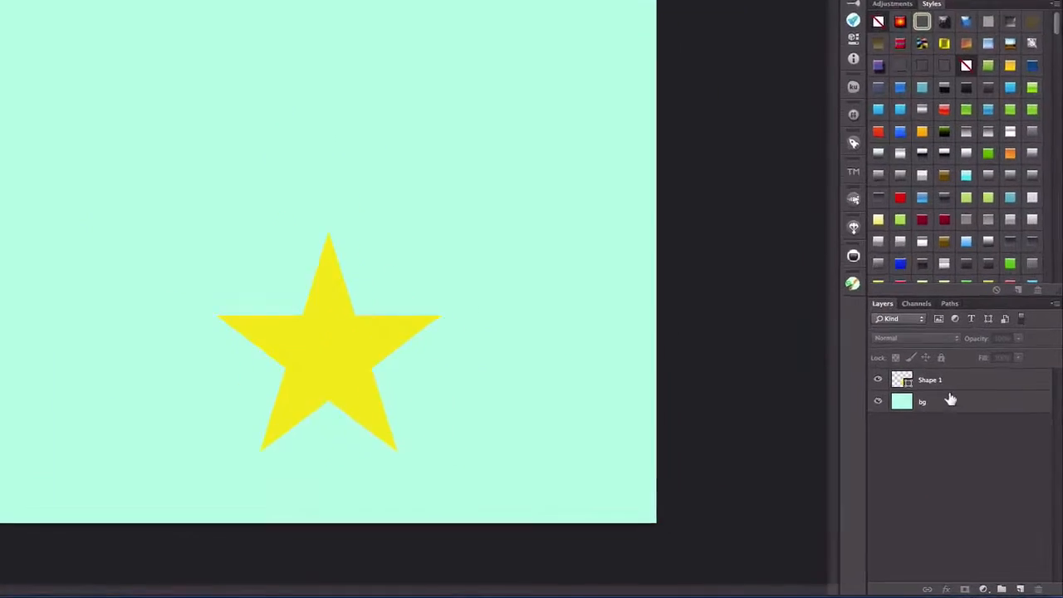
# - Rename the star shape's layer as "star"
pyautogui.doubleClick(957, 422)
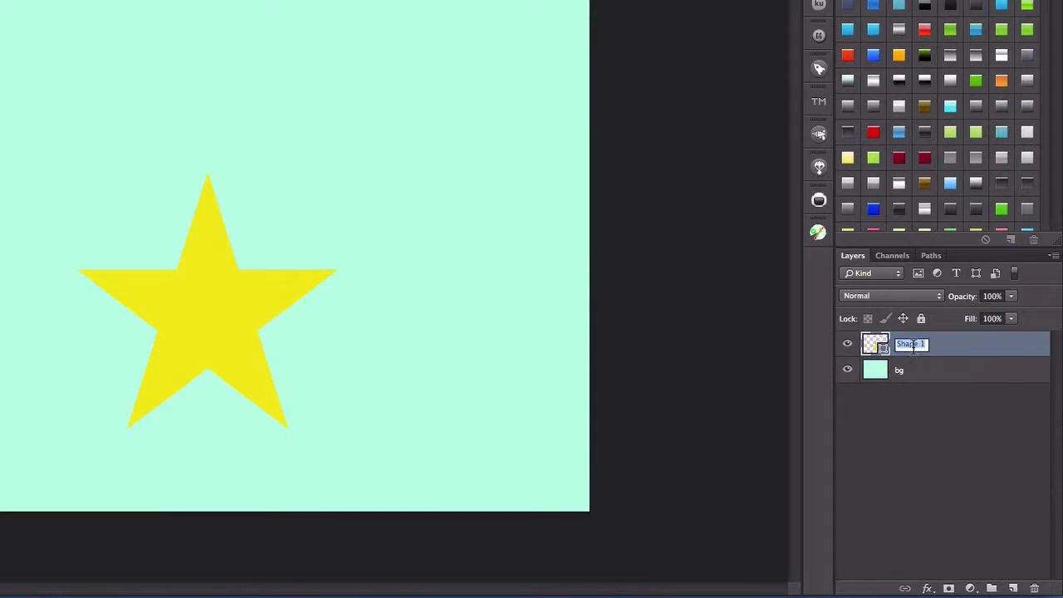
pyautogui.write('star')
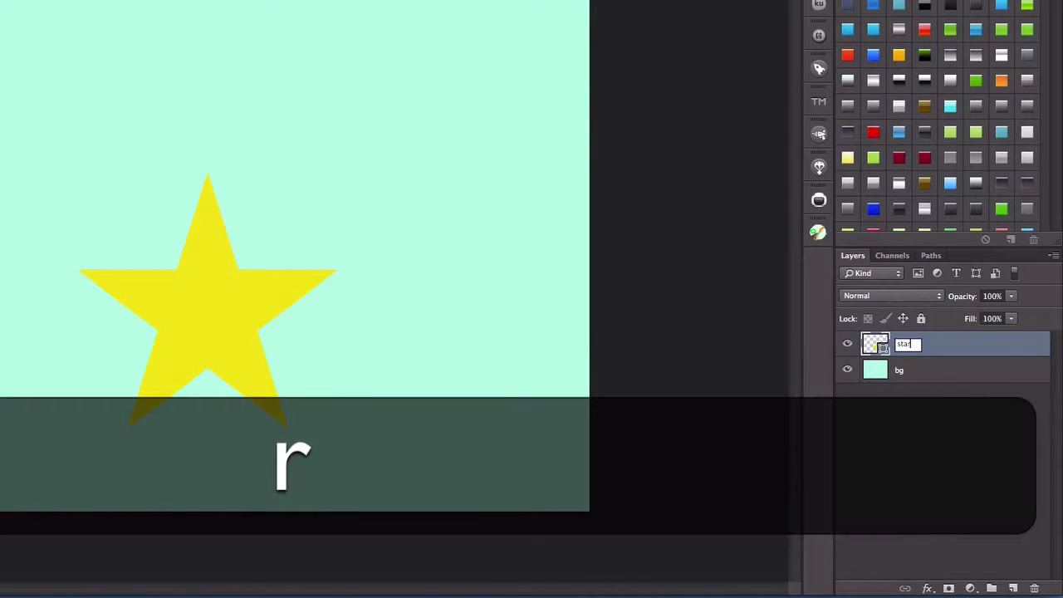
pyautogui.press('Return')
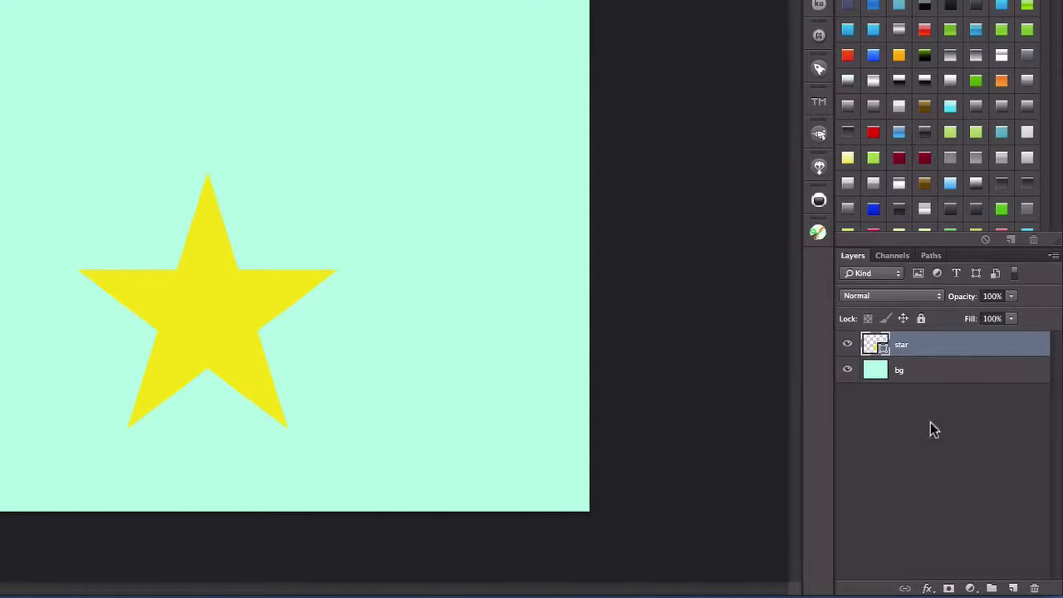
# - Duplicate the star layer within the same document and name the copy "head"
pyautogui.rightClick(924, 346)
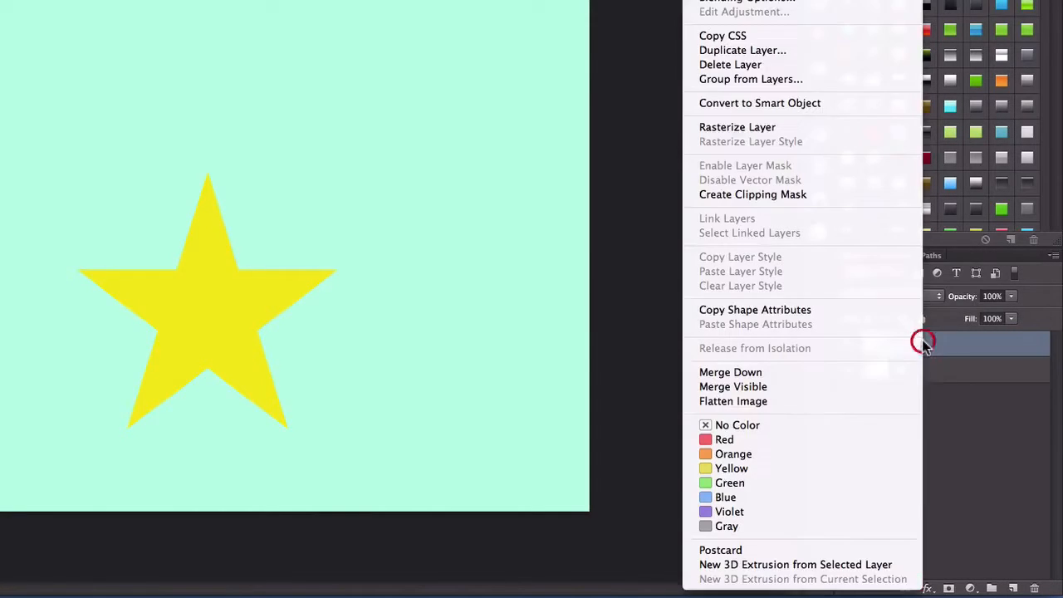
pyautogui.click(772, 50)
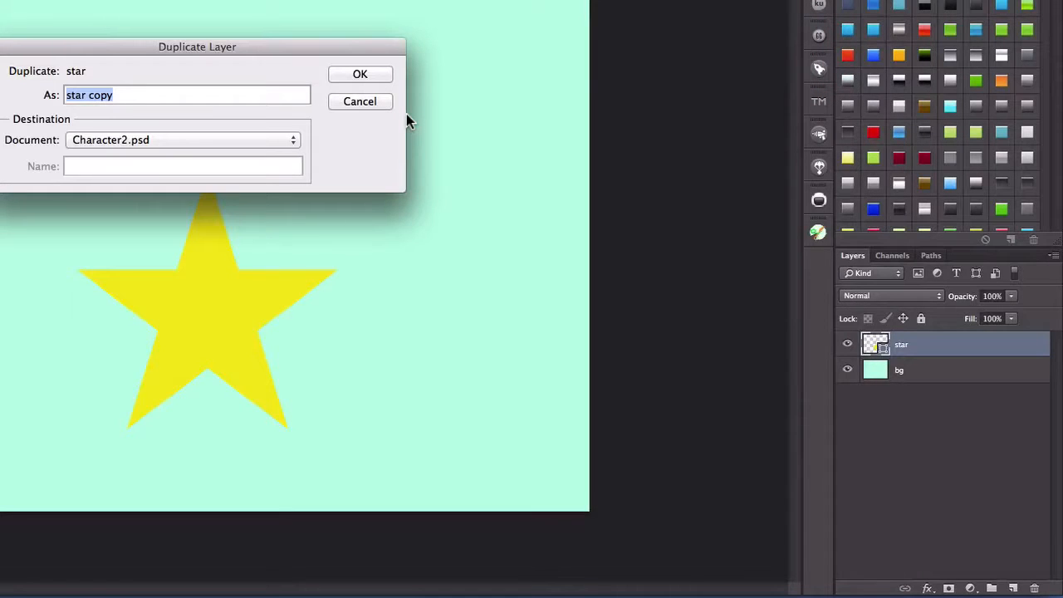
pyautogui.write('head')
pyautogui.press('Return')
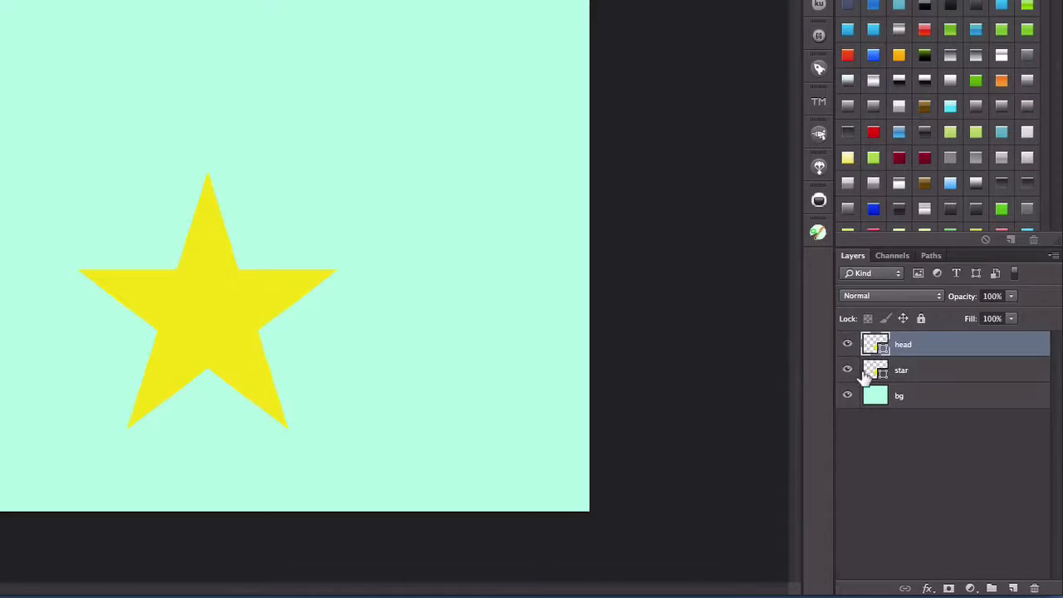
# - Lower the opacity of the original star layer to 24%
pyautogui.click(903, 373)
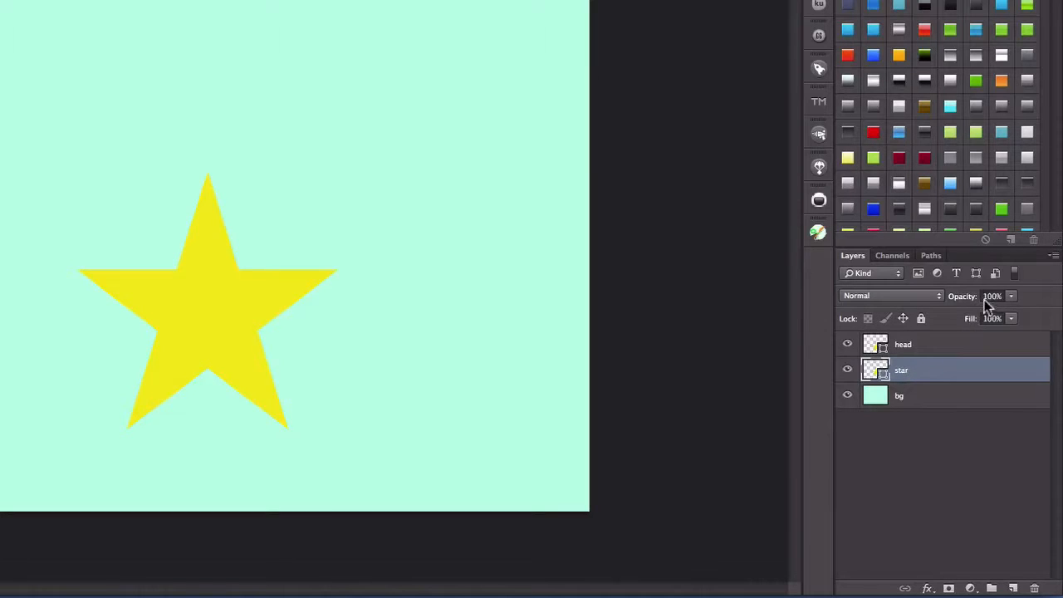
pyautogui.moveTo(1010, 300); pyautogui.dragTo(957, 316)
pyautogui.click(912, 428)
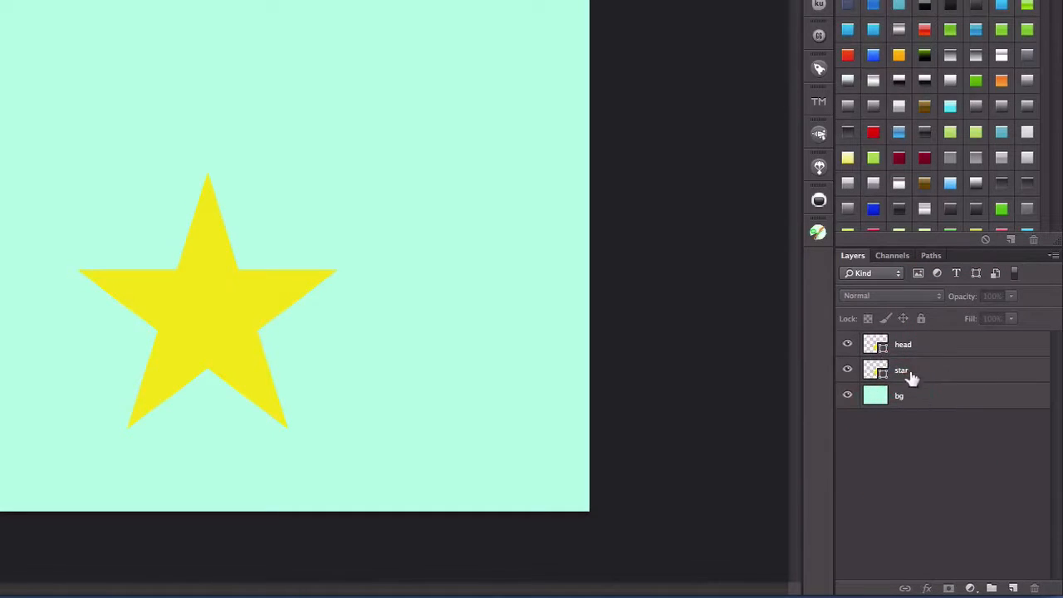
# - Add a black layer mask that hides everything on the head layer
pyautogui.click(907, 347)
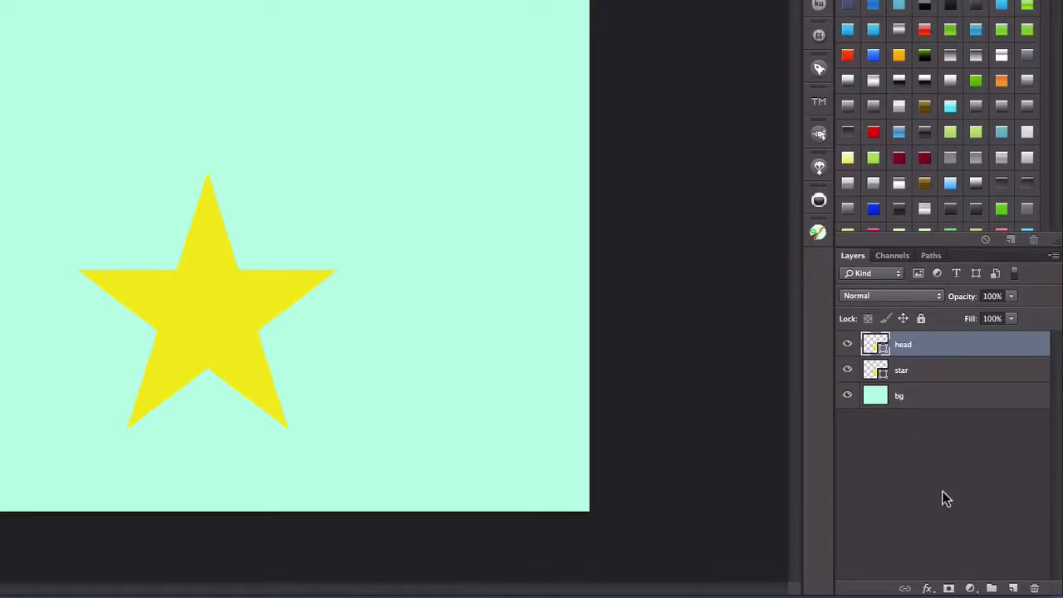
pyautogui.keyDown('alt'); pyautogui.click(950, 588); pyautogui.keyUp('alt')
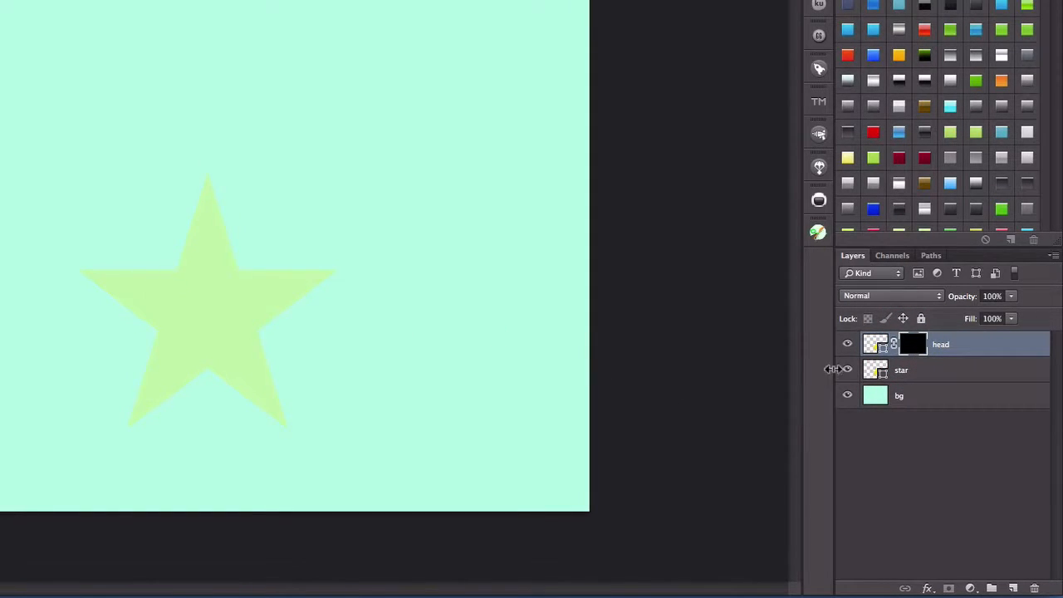
pyautogui.click(847, 371)
pyautogui.click(846, 370)
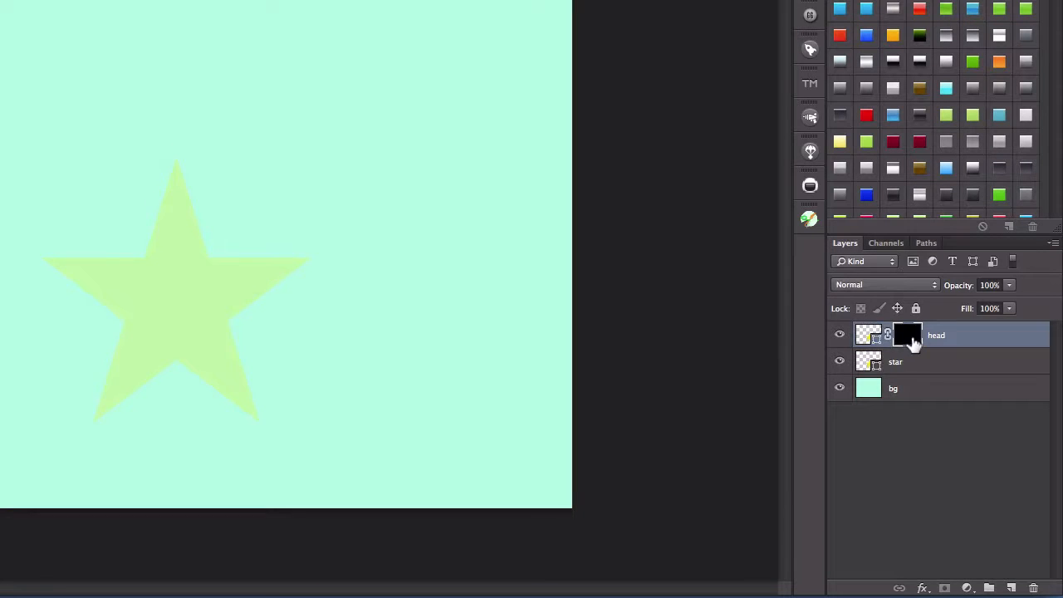
# - Paint white on the head layer's mask with the Brush tool to reveal only the star's upper point, with a rounded lower end
pyautogui.click(912, 340)
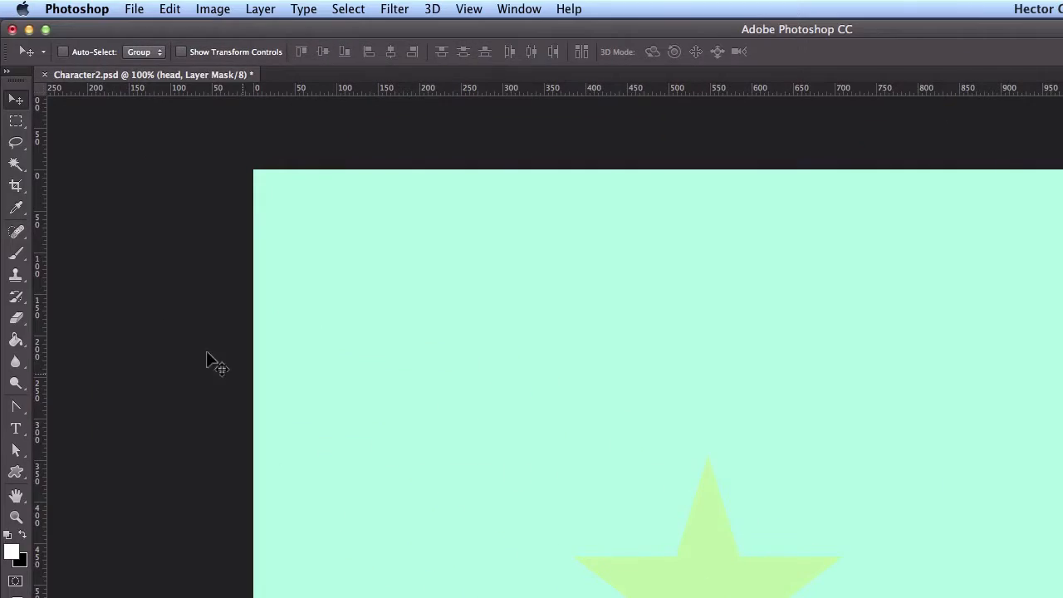
pyautogui.click(16, 253)
pyautogui.click(83, 250)
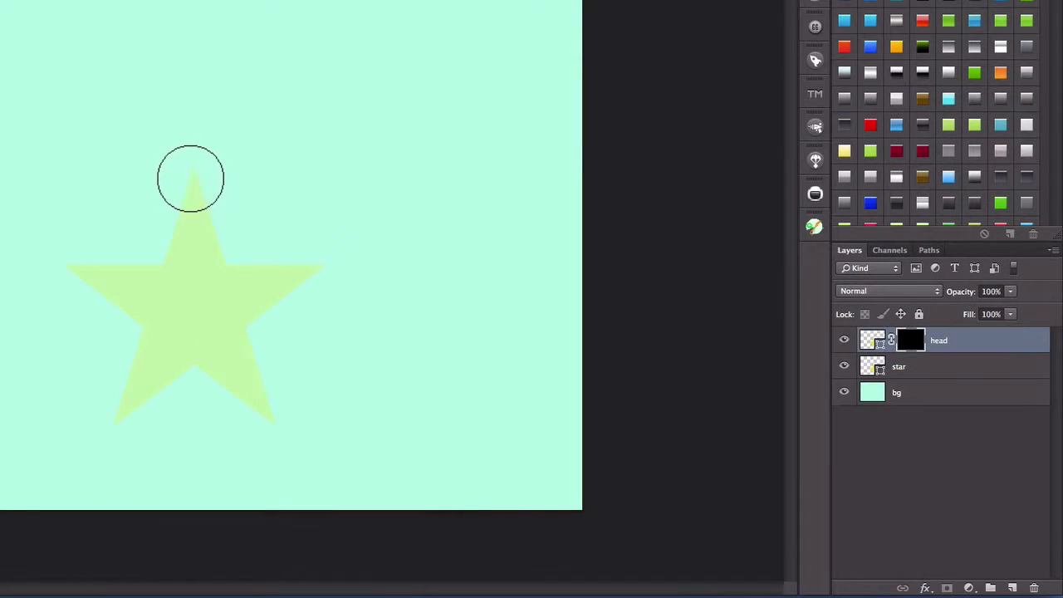
pyautogui.moveTo(194, 177)
pyautogui.mouseDown()
pyautogui.moveTo(180, 240)
pyautogui.moveTo(204, 246)
pyautogui.moveTo(180, 235)
pyautogui.mouseUp()
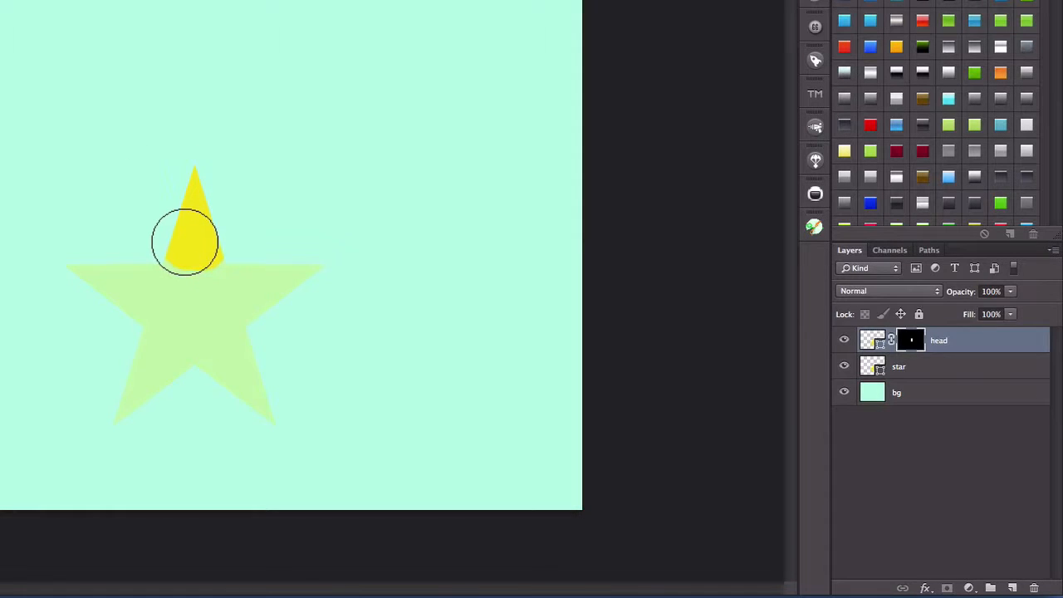
pyautogui.click(185, 241)
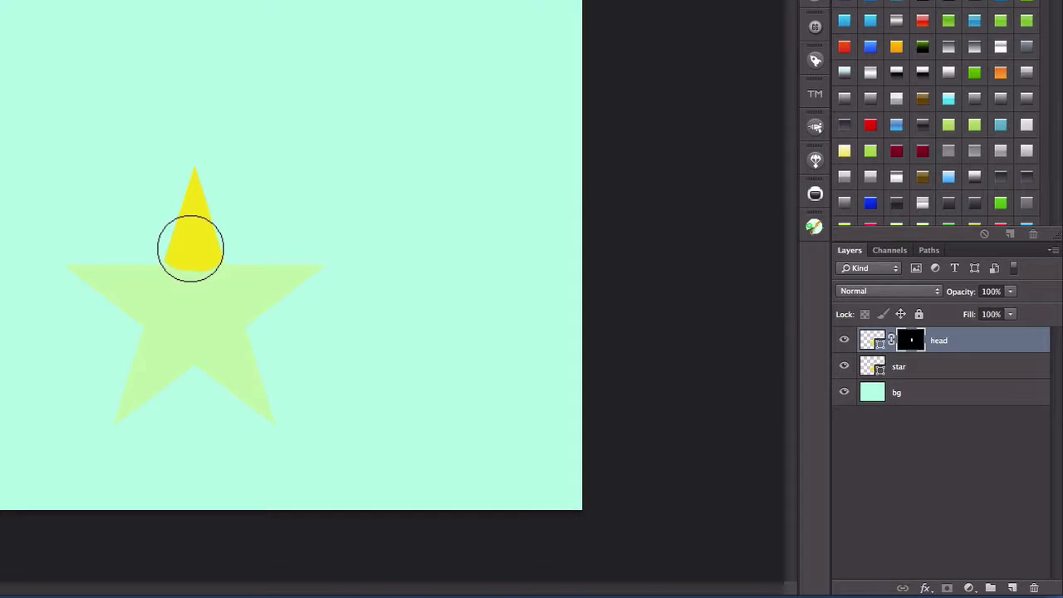
pyautogui.click(191, 248)
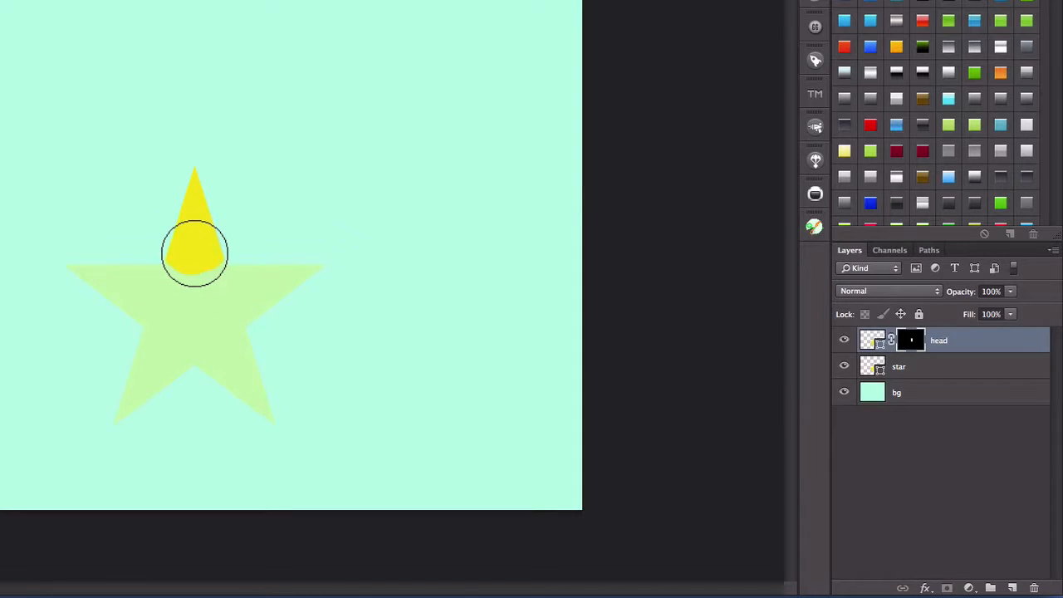
pyautogui.click(194, 252)
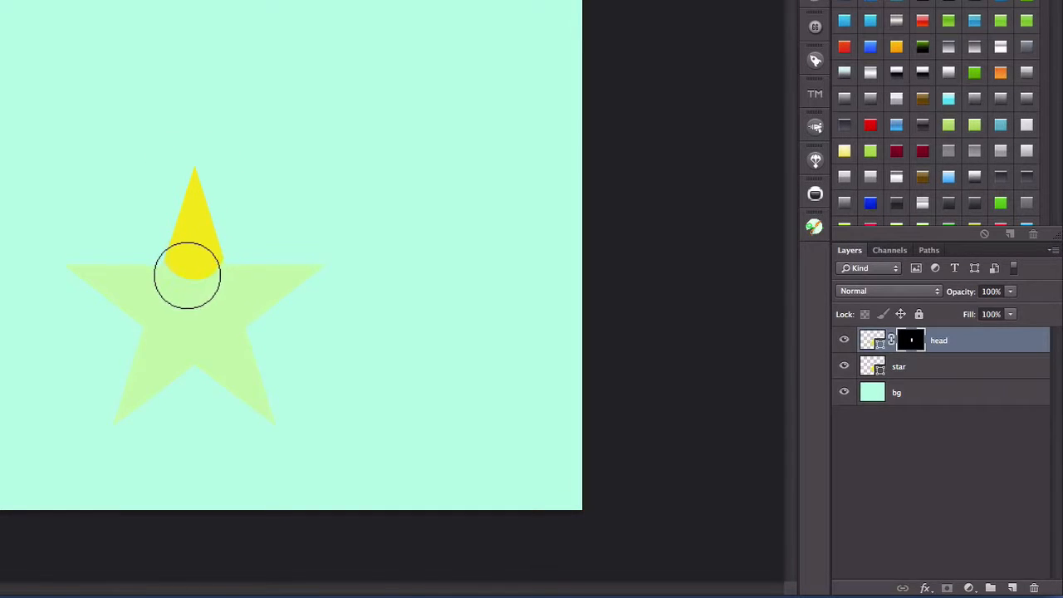
pyautogui.moveTo(202, 277); pyautogui.dragTo(200, 237)
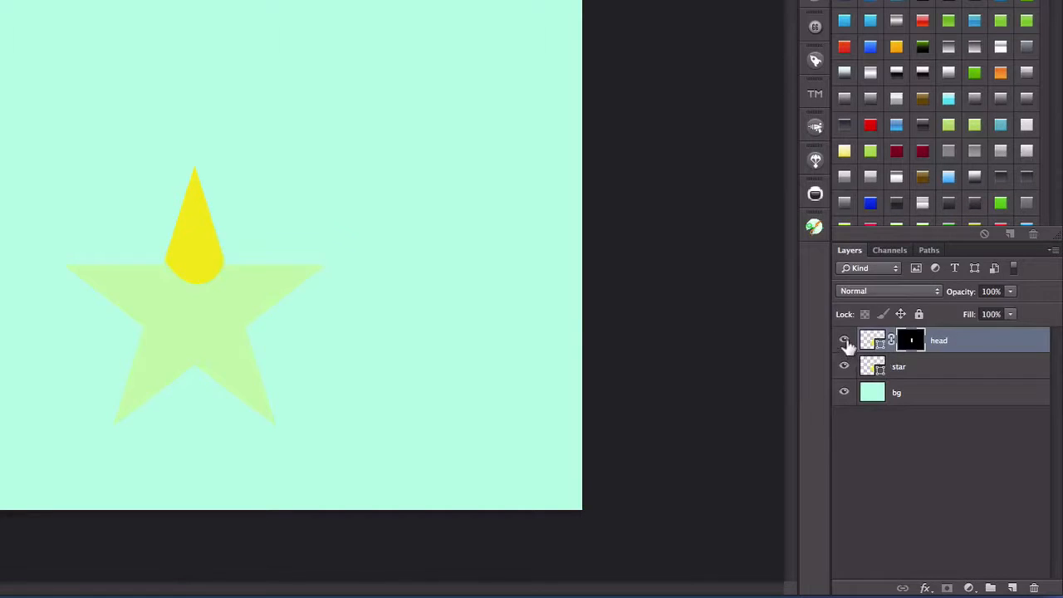
# - Hide the head layer and duplicate the star layer as "rArm"
pyautogui.click(844, 341)
pyautogui.click(870, 366)
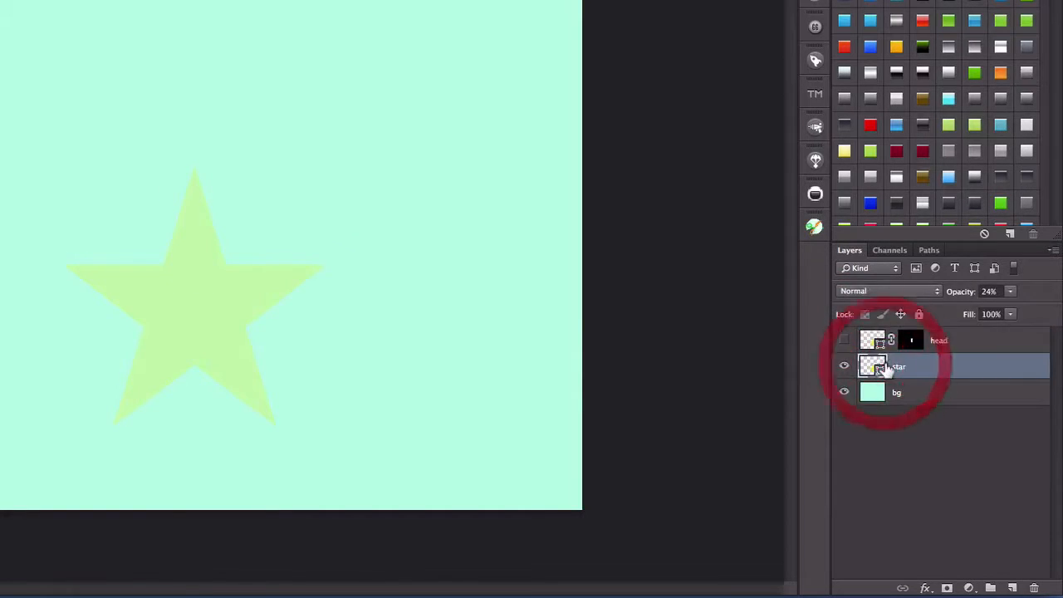
pyautogui.rightClick(917, 369)
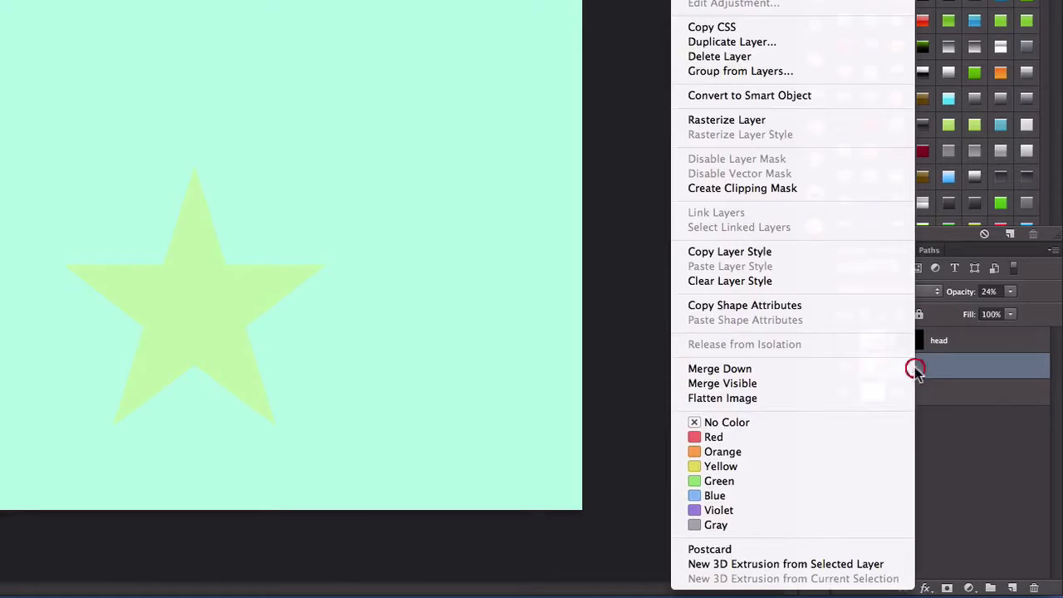
pyautogui.click(749, 46)
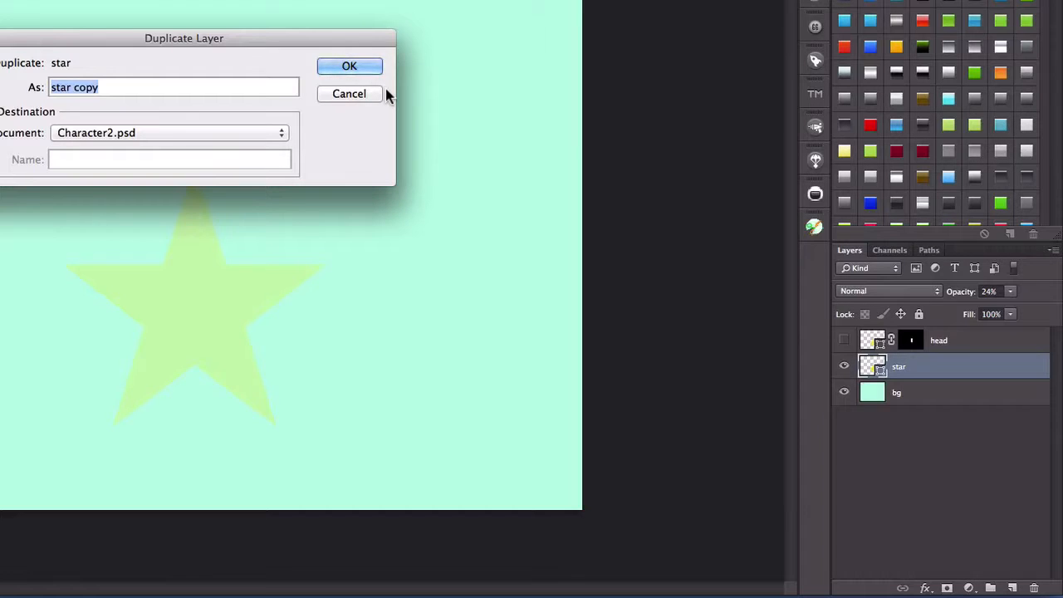
pyautogui.write('rArm')
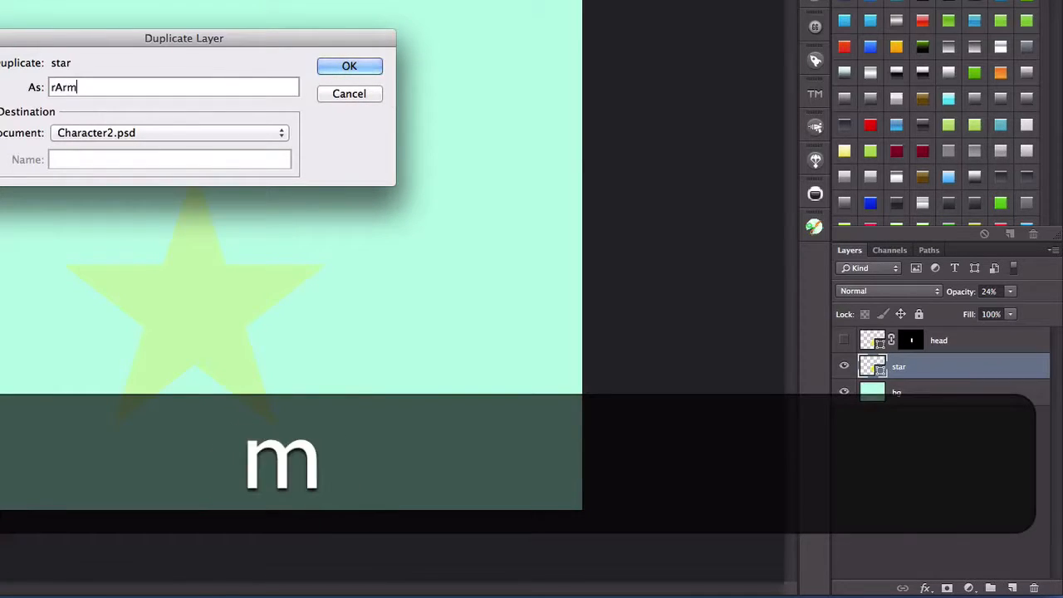
pyautogui.press('Return')
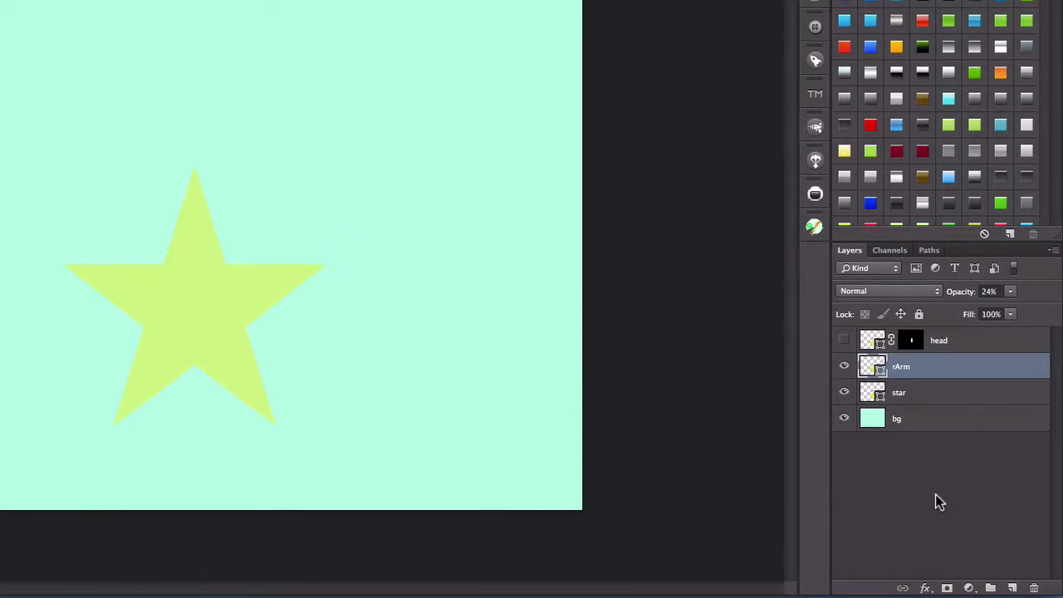
# - Add a black layer mask that hides everything on the rArm layer and set that layer's opacity to 100%
pyautogui.press('alt')
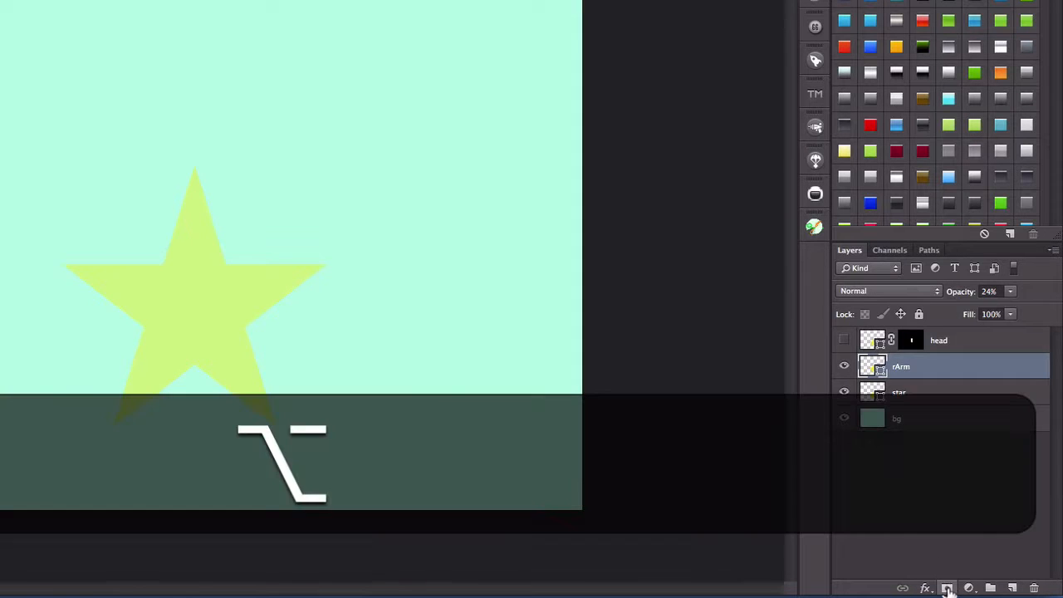
pyautogui.keyDown('alt'); pyautogui.click(947, 588); pyautogui.keyUp('alt')
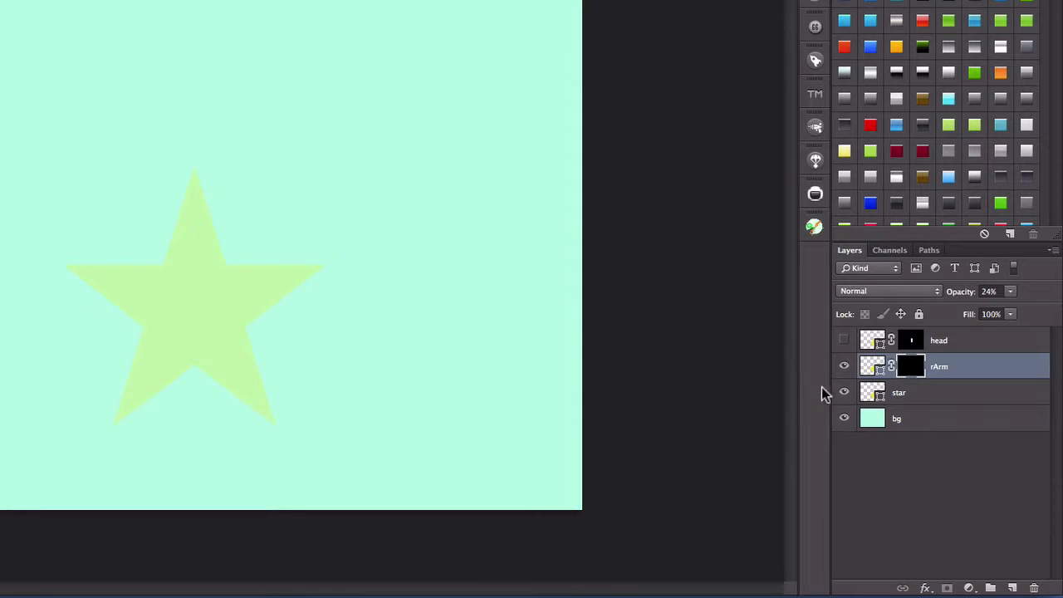
pyautogui.click(871, 366)
pyautogui.click(1007, 294)
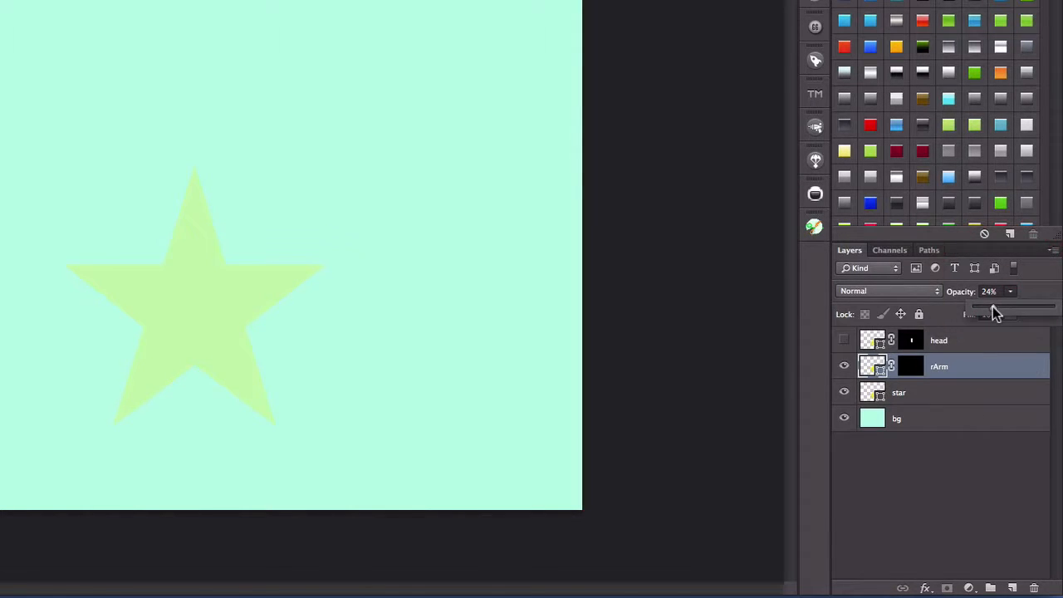
pyautogui.moveTo(992, 310); pyautogui.dragTo(1046, 305)
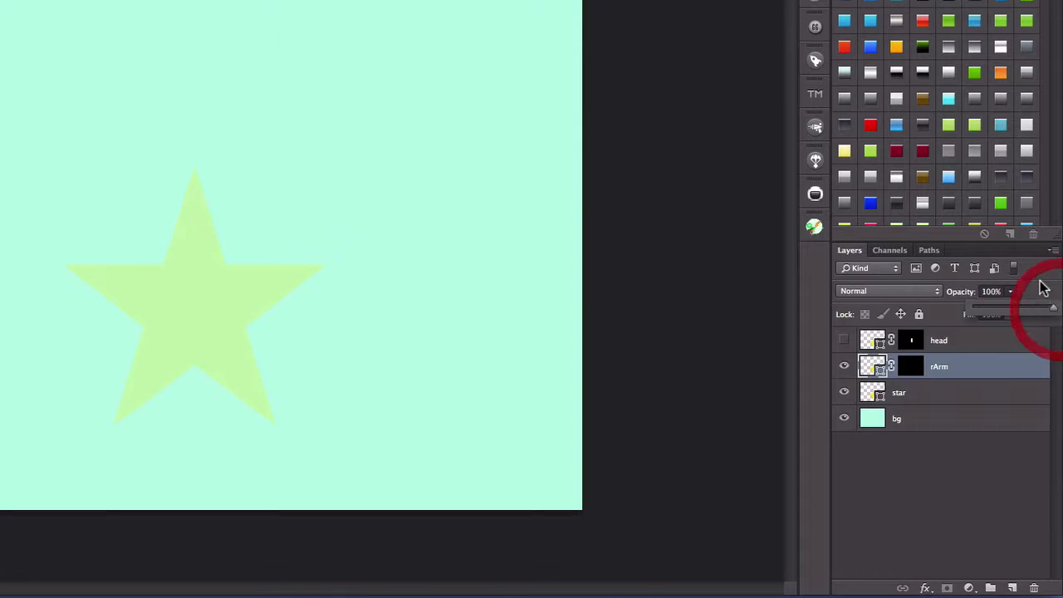
pyautogui.click(951, 394)
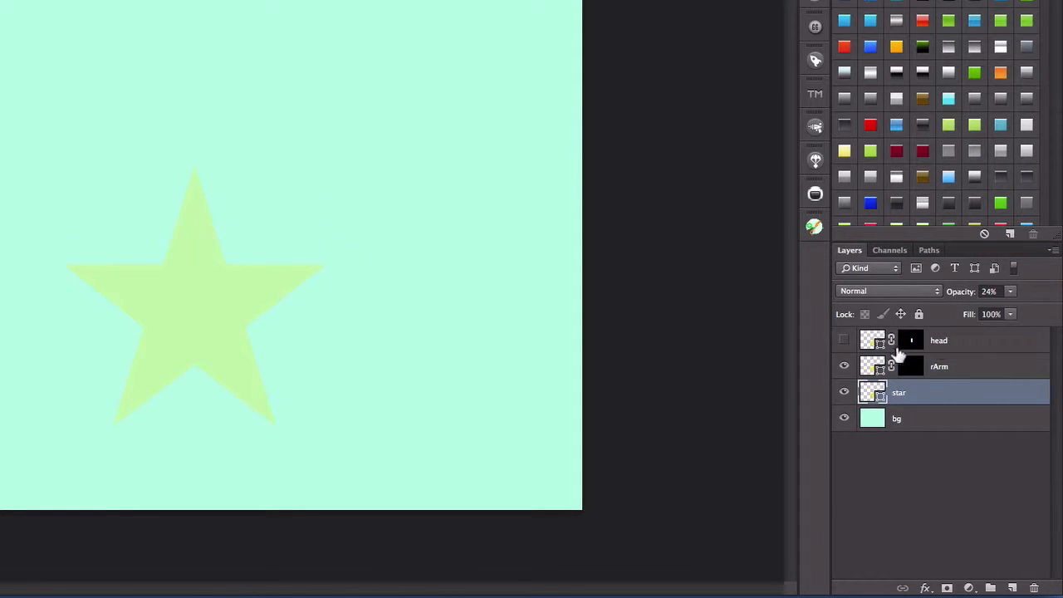
pyautogui.click(876, 366)
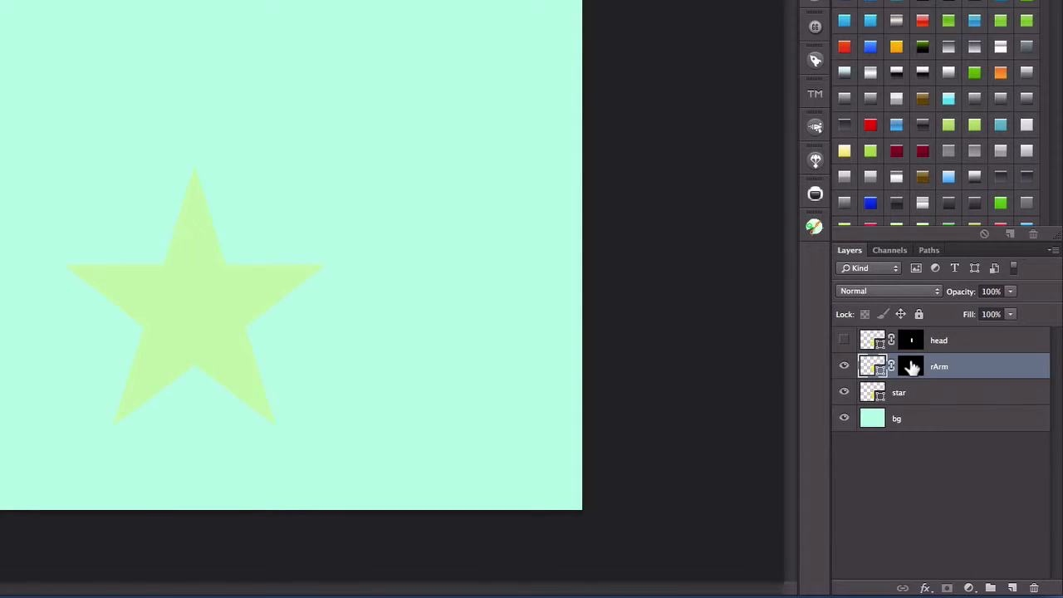
# - Paint white on the rArm layer's mask to reveal only the star's left point, with a rounded inner end
pyautogui.click(915, 371)
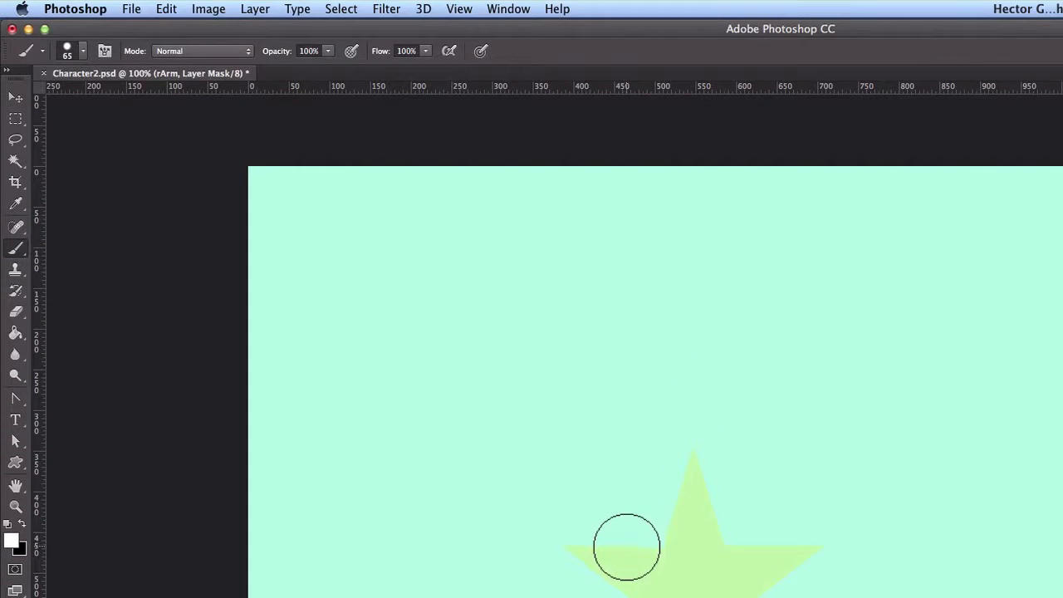
pyautogui.moveTo(630, 549); pyautogui.dragTo(581, 549)
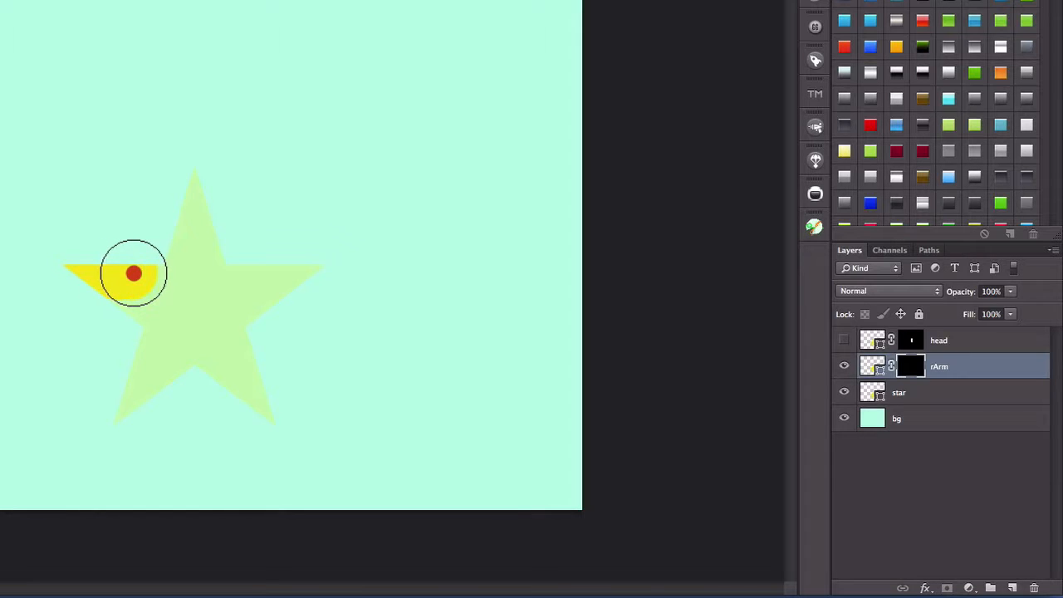
pyautogui.click(139, 274)
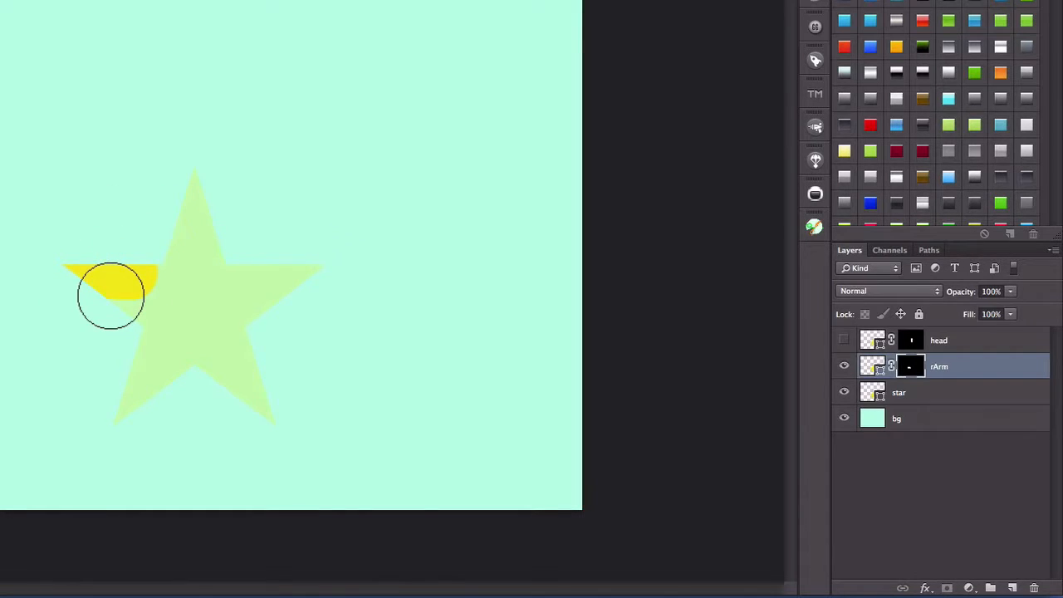
pyautogui.moveTo(113, 294)
pyautogui.mouseDown()
pyautogui.moveTo(134, 301)
pyautogui.moveTo(144, 284)
pyautogui.moveTo(119, 294)
pyautogui.moveTo(144, 304)
pyautogui.moveTo(137, 296)
pyautogui.mouseUp()
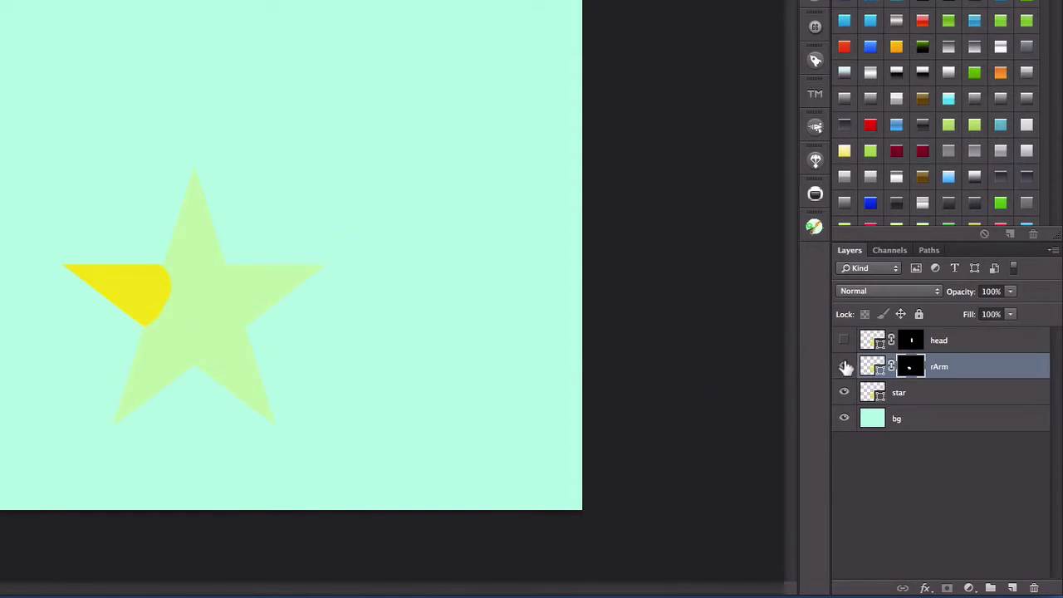
# - Hide the rArm layer and duplicate the star layer as "lArm"
pyautogui.click(845, 368)
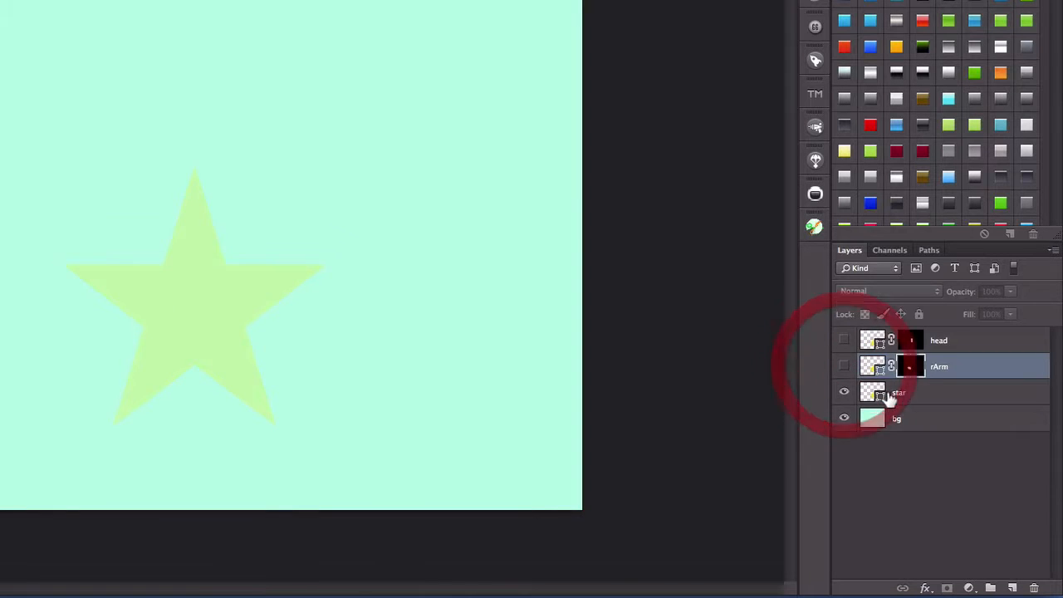
pyautogui.click(900, 395)
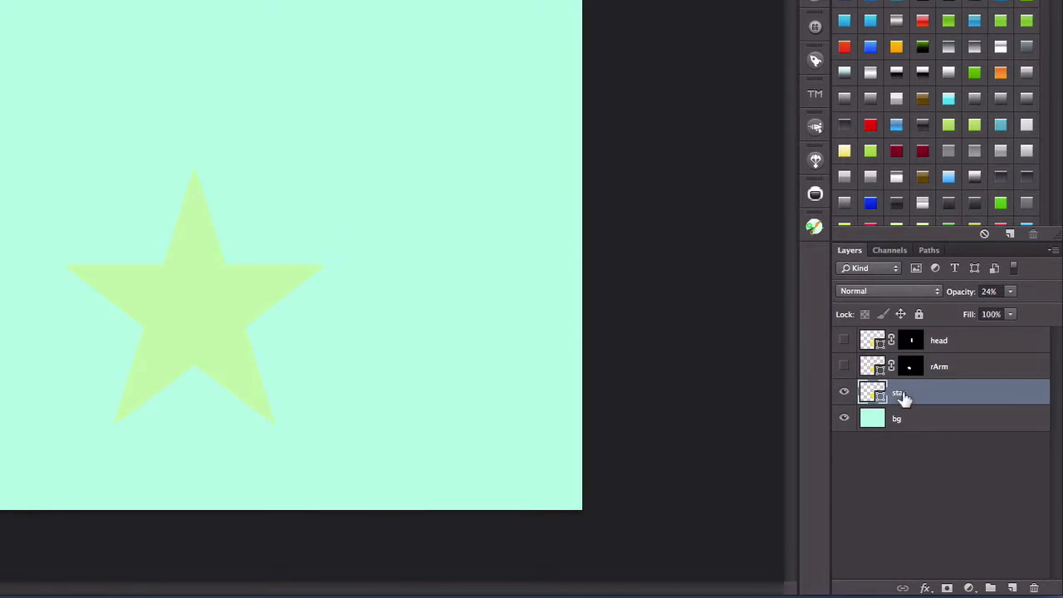
pyautogui.rightClick(902, 397)
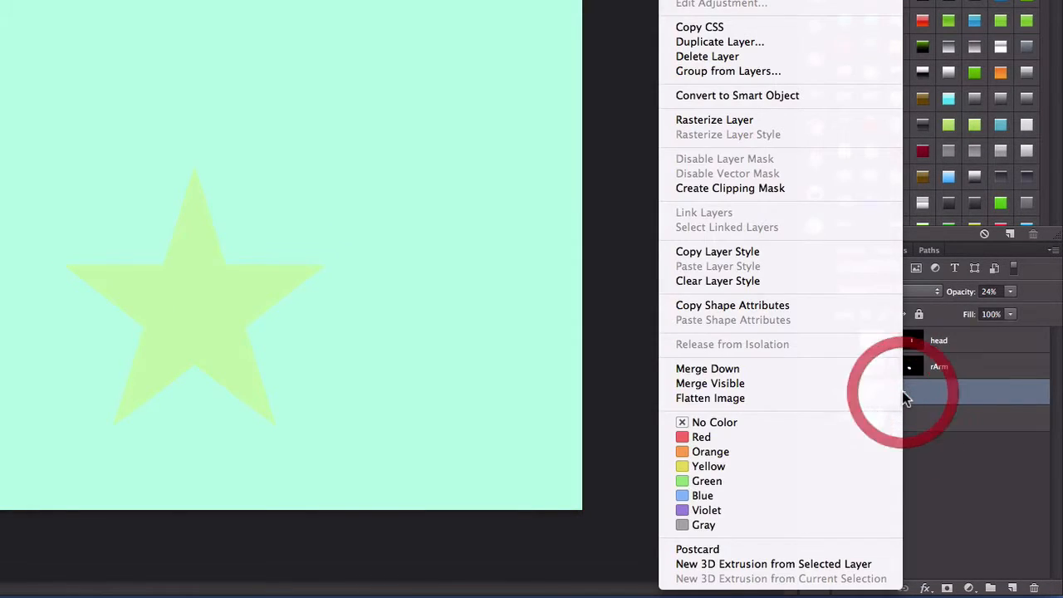
pyautogui.click(747, 45)
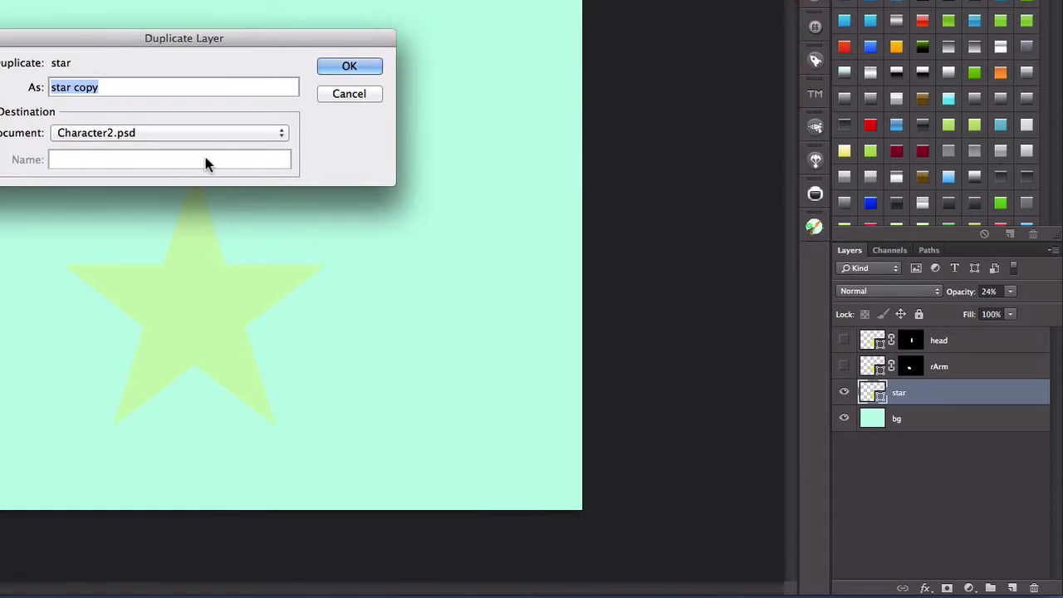
pyautogui.write('lArm')
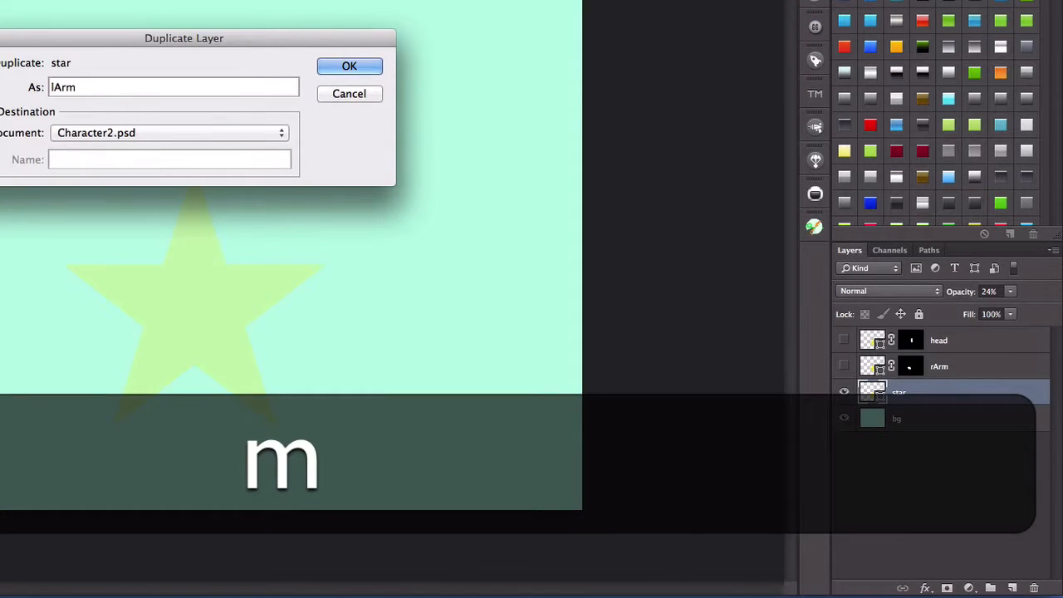
pyautogui.click(349, 68)
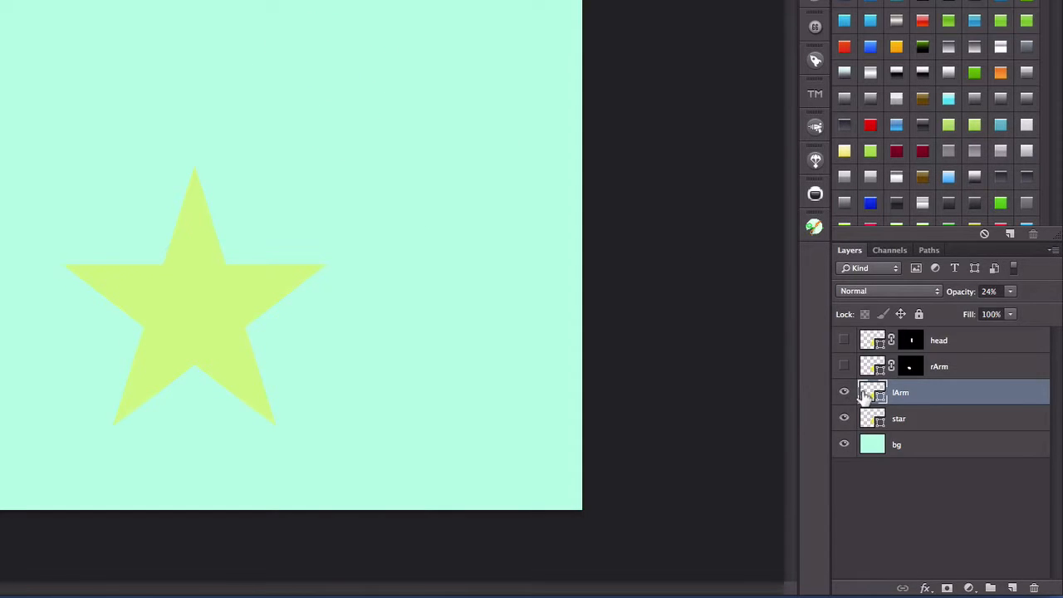
# - Set the lArm layer's opacity to 100% and add a black layer mask that hides everything on it
pyautogui.click(863, 395)
pyautogui.click(1010, 292)
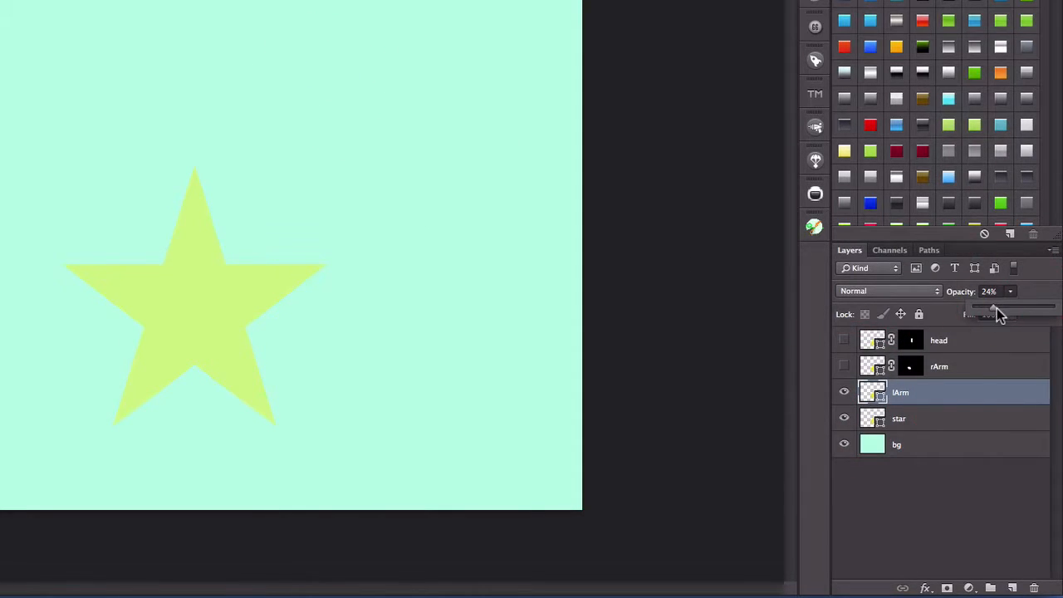
pyautogui.moveTo(996, 312); pyautogui.dragTo(1051, 311)
pyautogui.click(1042, 276)
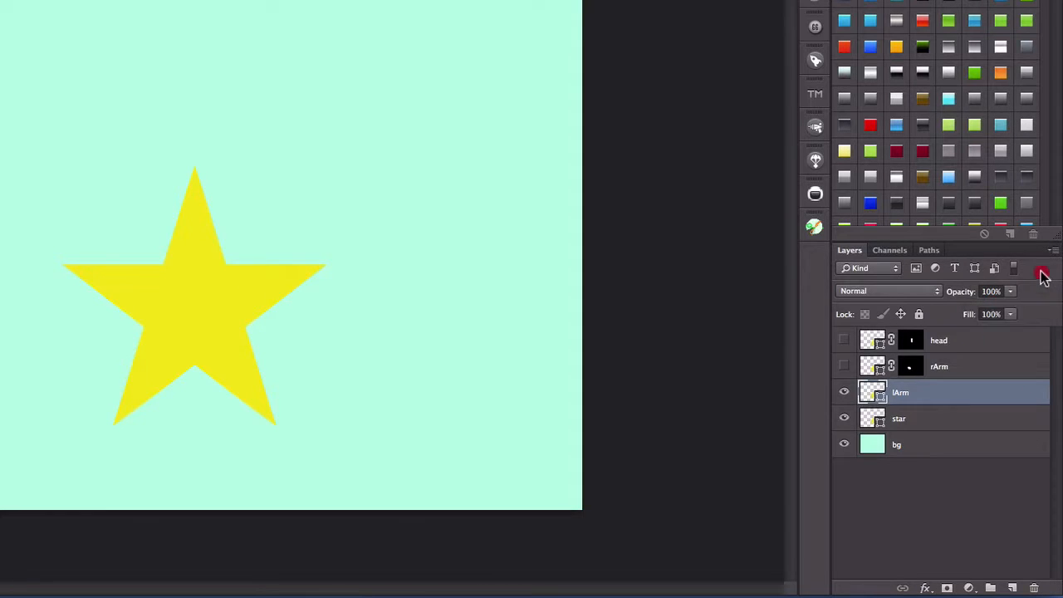
pyautogui.click(901, 395)
pyautogui.press('alt')
pyautogui.keyDown('alt'); pyautogui.click(945, 588); pyautogui.keyUp('alt')
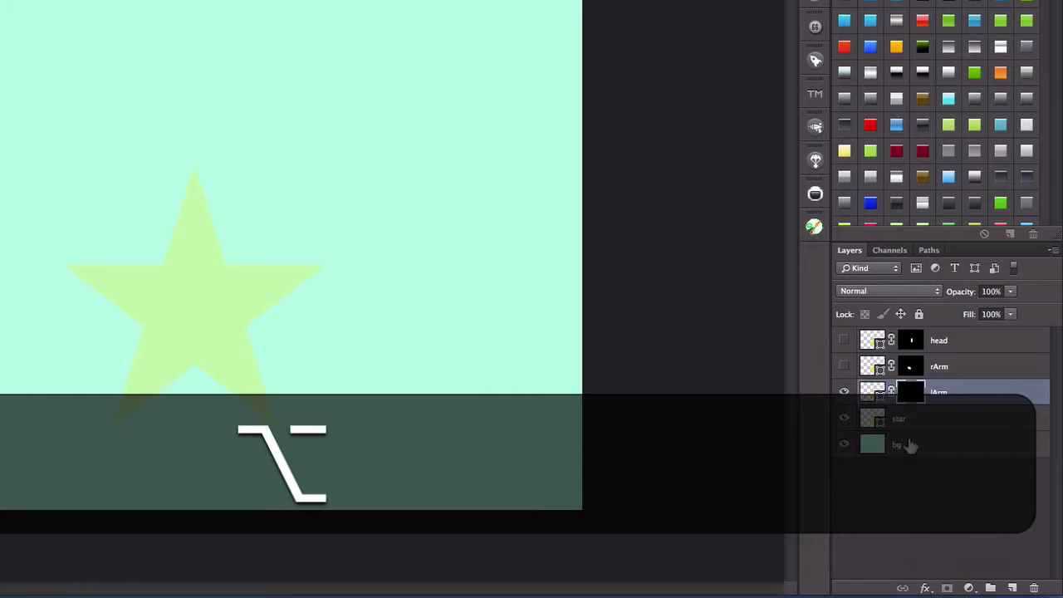
# - Paint white on the lArm layer's mask to reveal the star's right point with a rounded inner end, and hide the layer
pyautogui.click(910, 392)
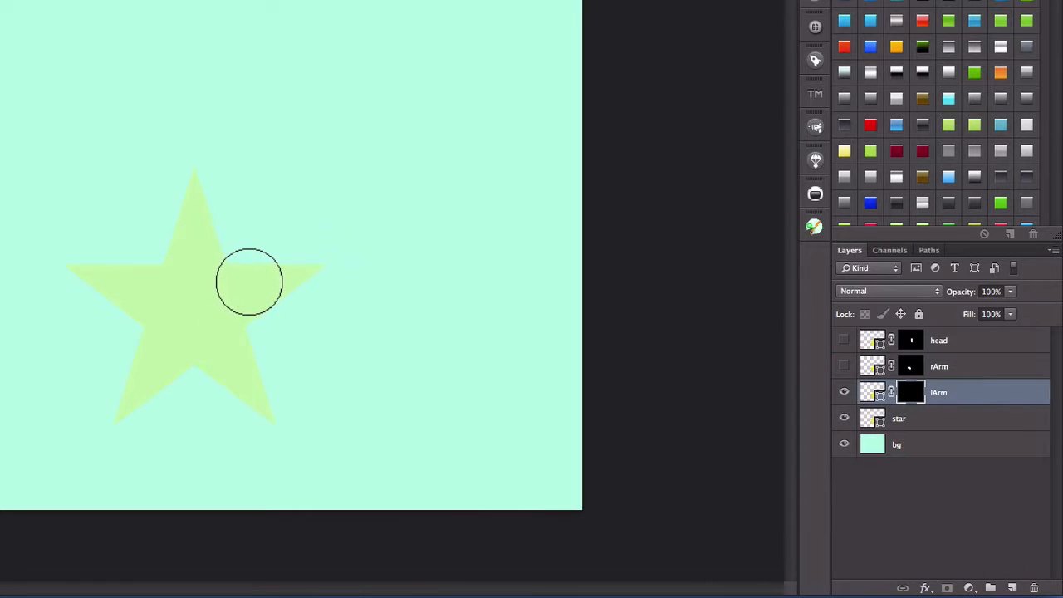
pyautogui.moveTo(307, 269)
pyautogui.mouseDown()
pyautogui.moveTo(256, 278)
pyautogui.moveTo(249, 298)
pyautogui.moveTo(243, 291)
pyautogui.mouseUp()
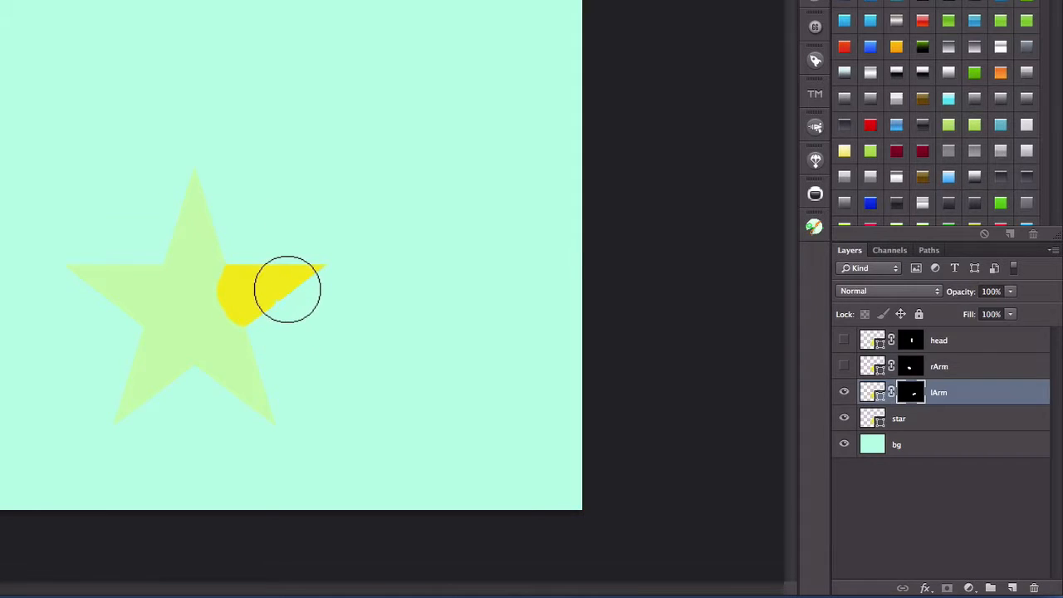
pyautogui.click(287, 289)
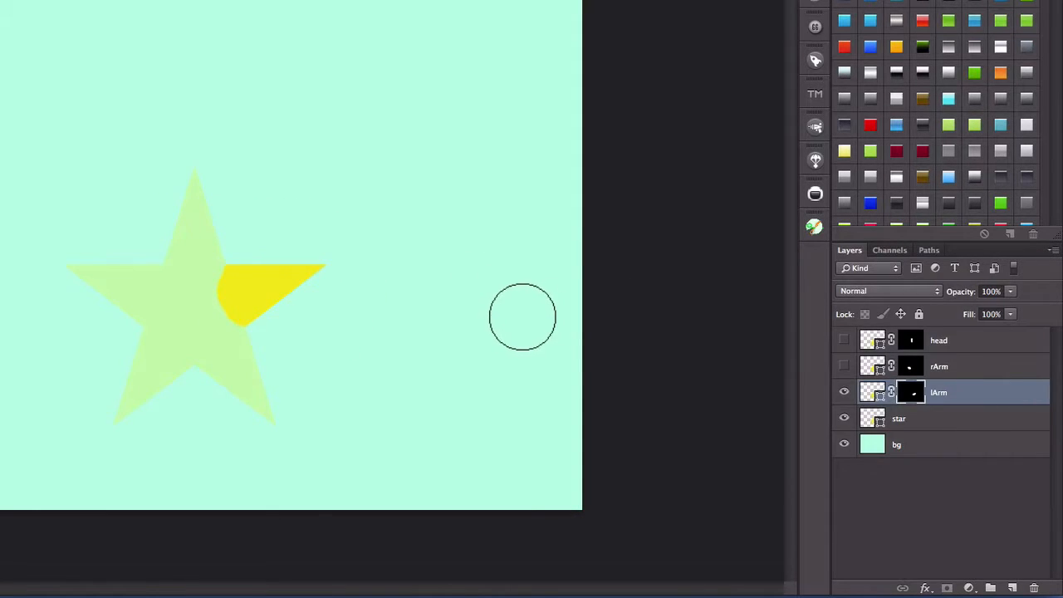
pyautogui.click(843, 393)
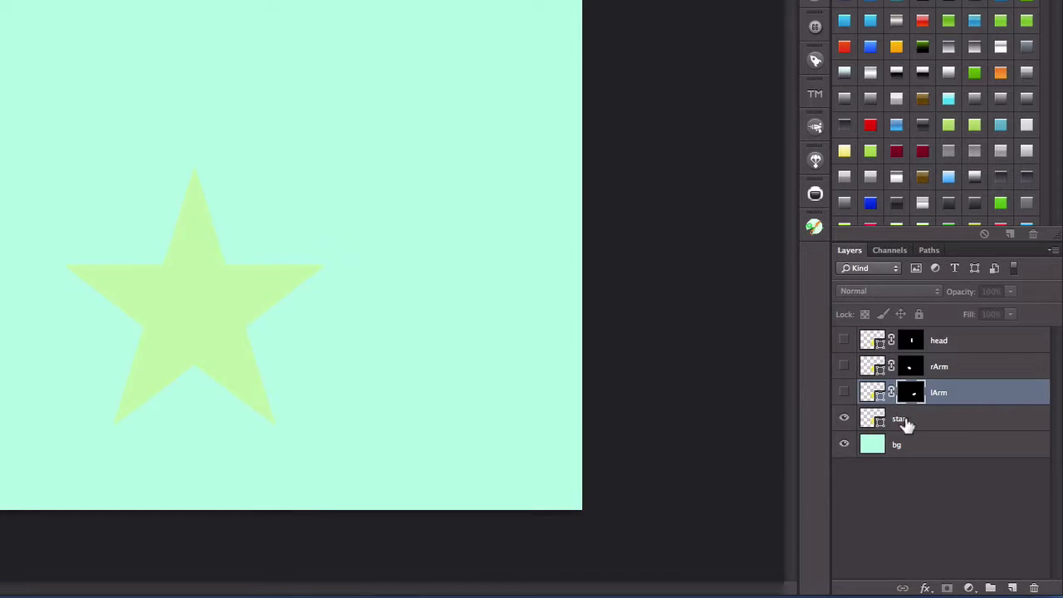
pyautogui.click(904, 421)
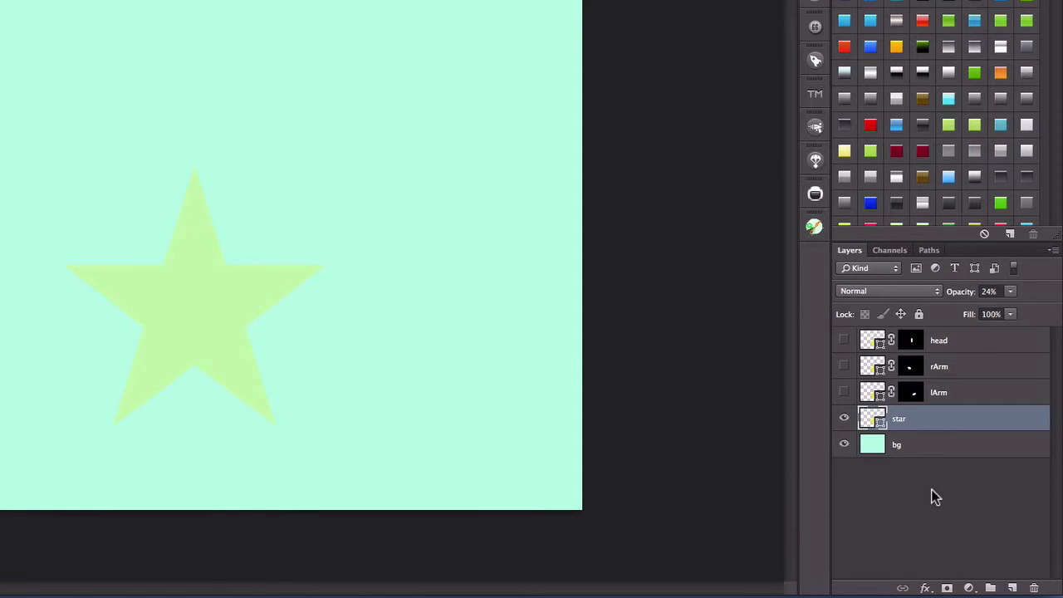
pyautogui.press('alt')
pyautogui.keyDown('alt'); pyautogui.click(948, 589); pyautogui.keyUp('alt')
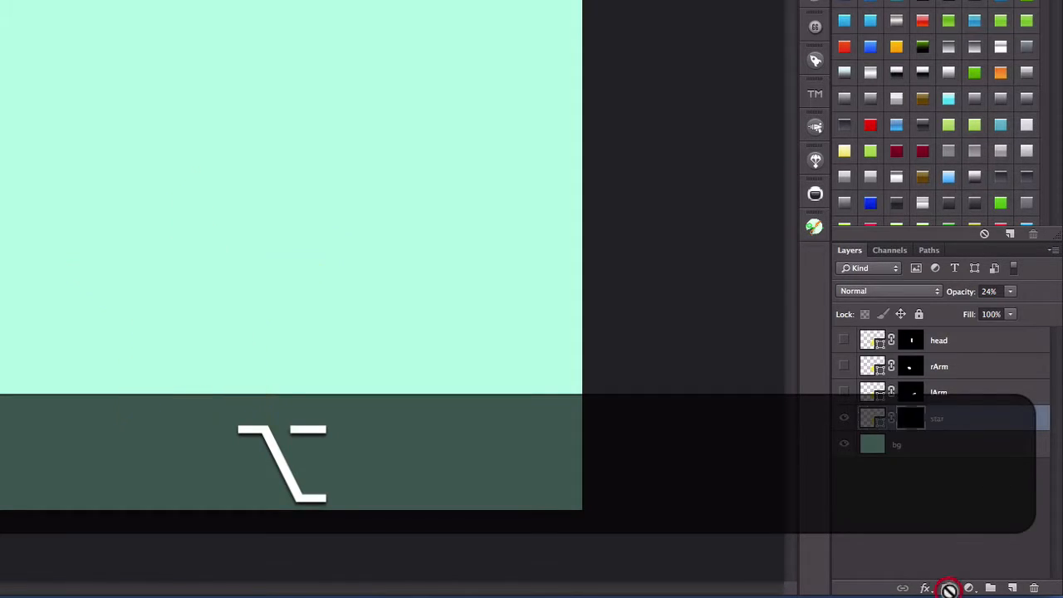
pyautogui.click(908, 421)
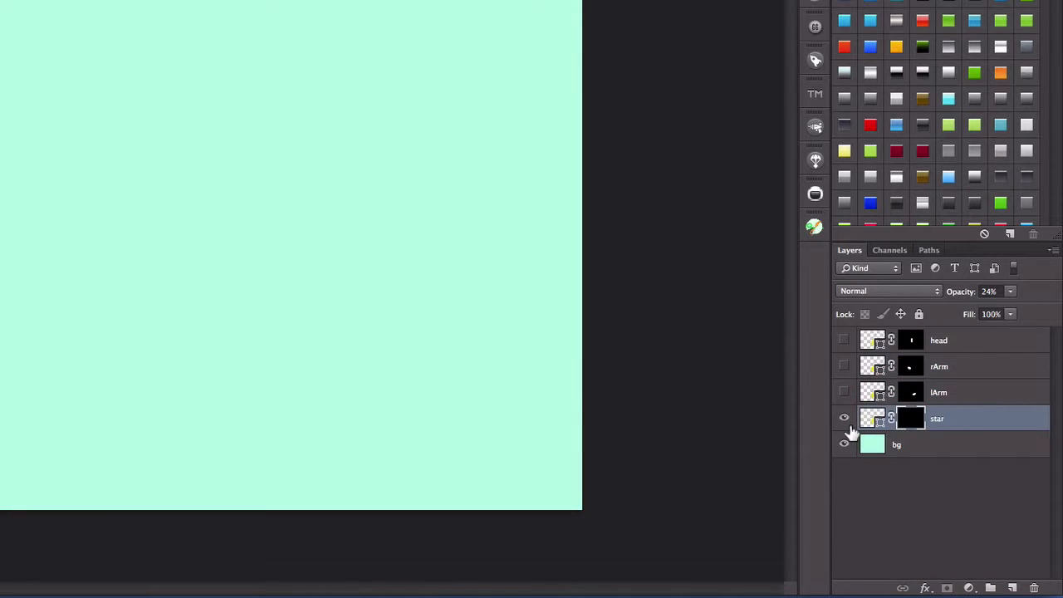
pyautogui.press('super+z')
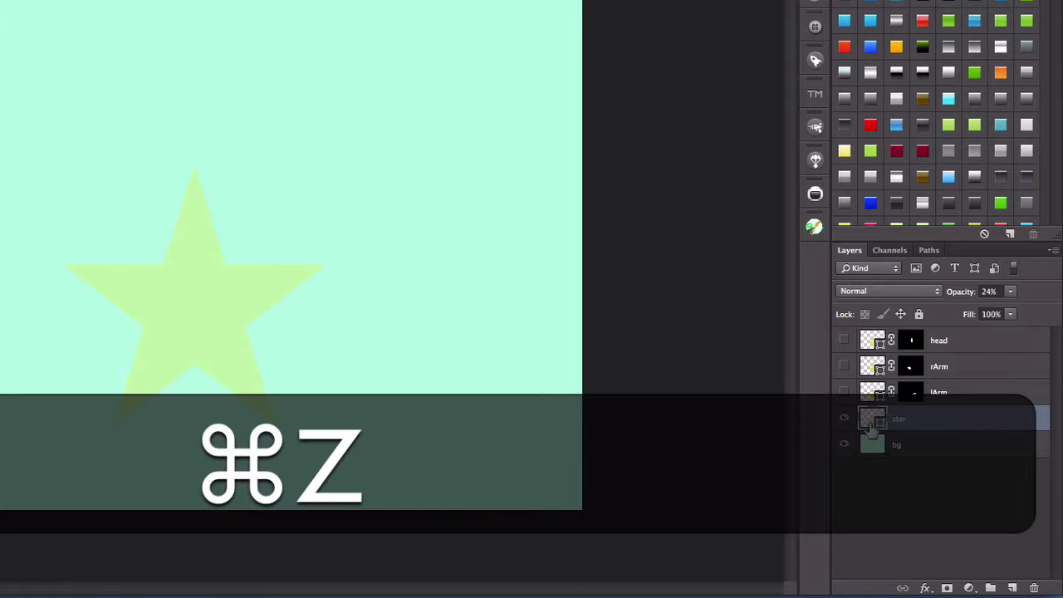
# - Duplicate the star layer as "rLeg" and add a black layer mask that hides everything on the copy
pyautogui.rightClick(898, 419)
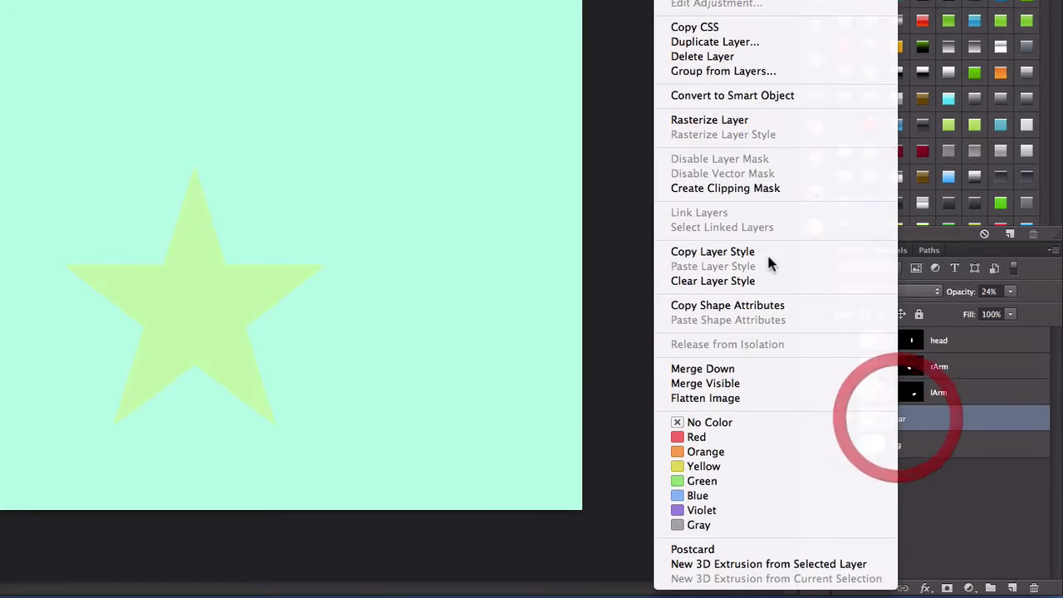
pyautogui.click(758, 43)
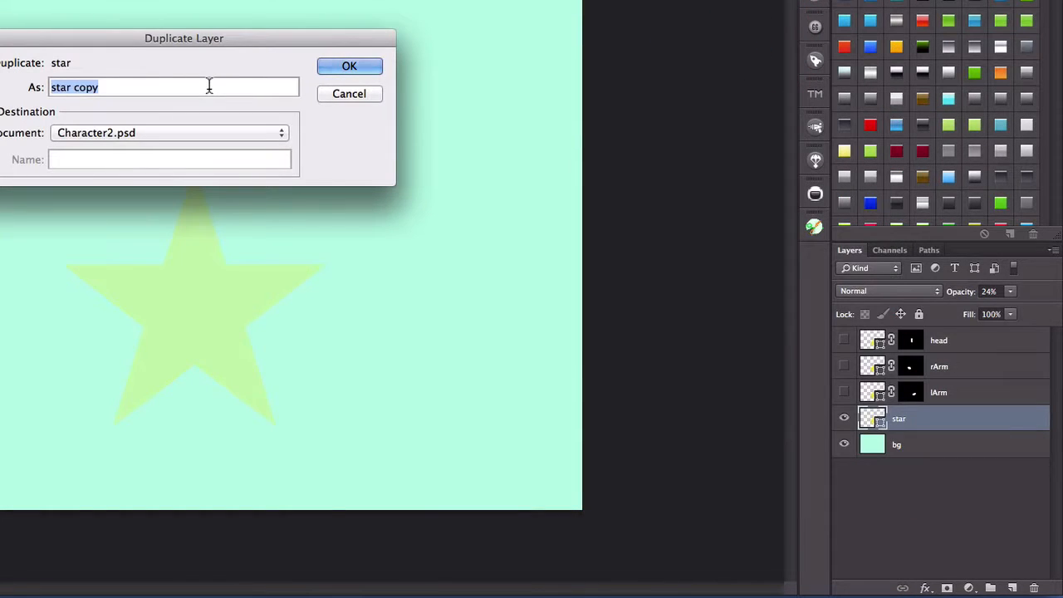
pyautogui.write('rLeg')
pyautogui.press('Return')
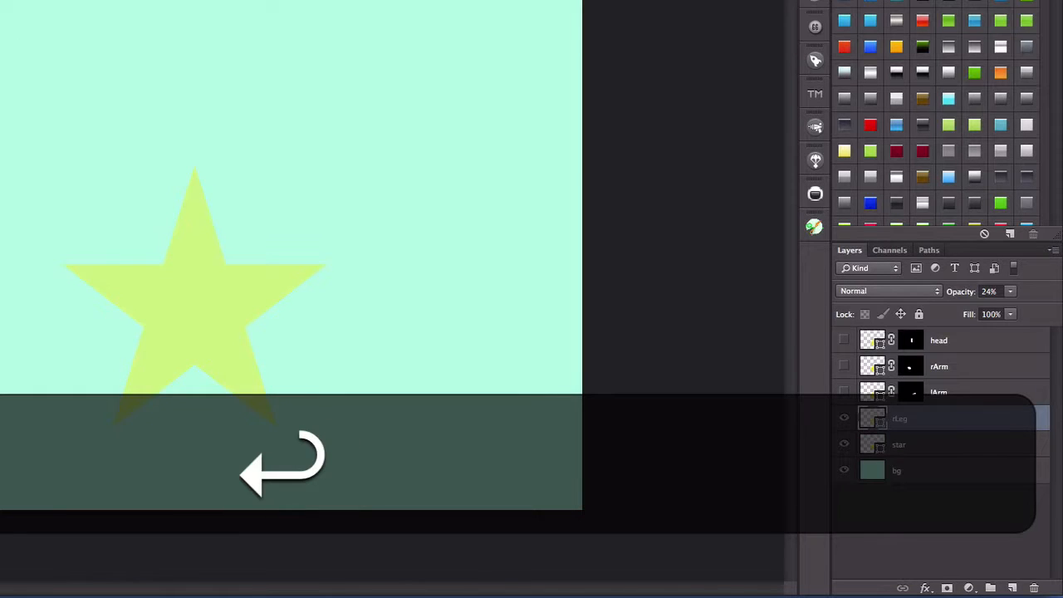
pyautogui.press('alt')
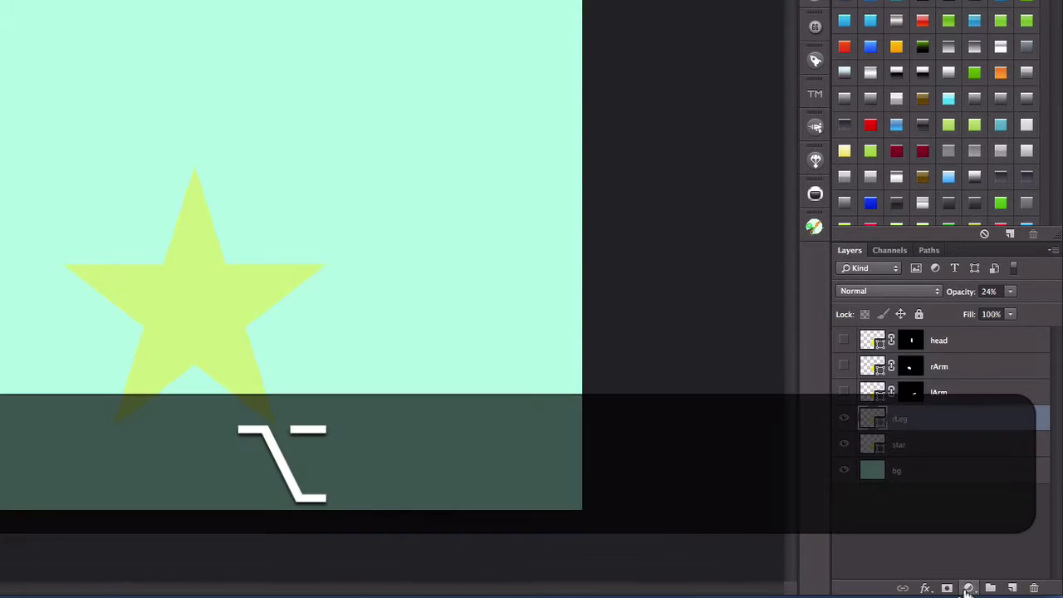
pyautogui.keyDown('alt'); pyautogui.click(948, 588); pyautogui.keyUp('alt')
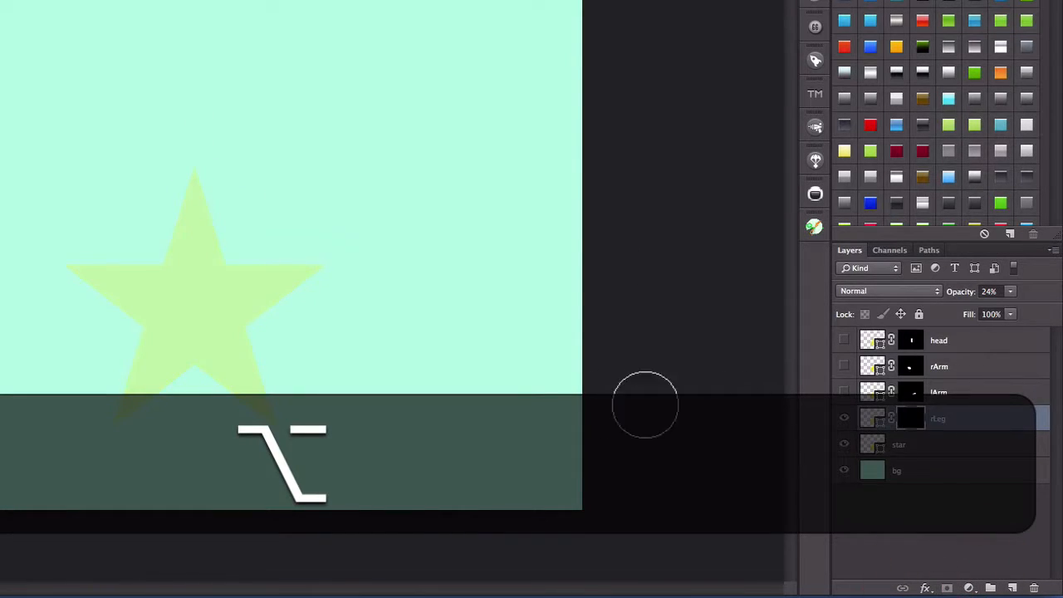
# - Paint white on the rLeg mask over the star's lower-left tip and set the rLeg layer's opacity to 100%
pyautogui.moveTo(111, 420); pyautogui.dragTo(131, 385)
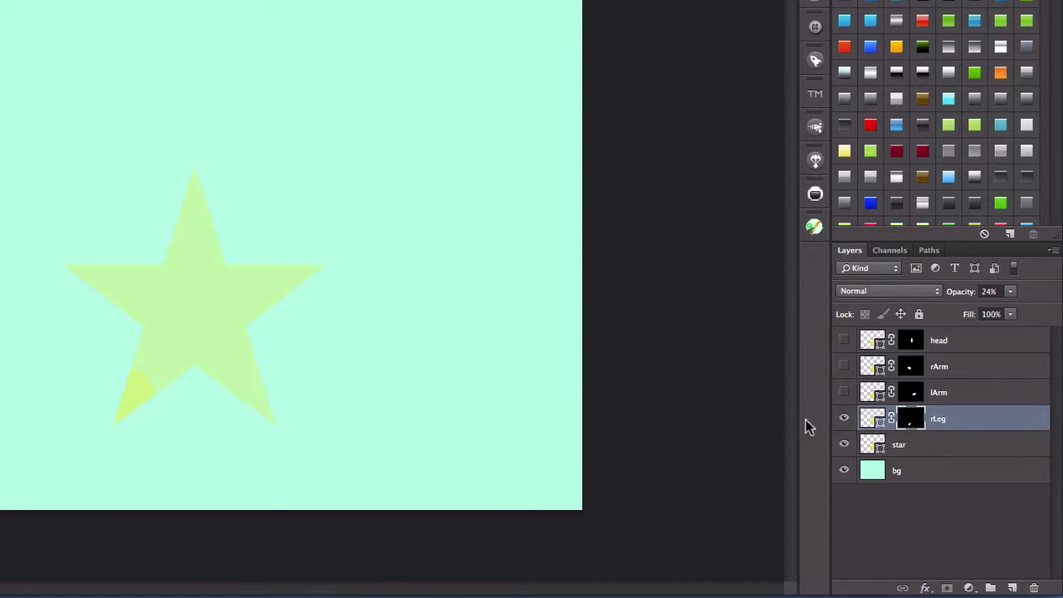
pyautogui.click(870, 419)
pyautogui.click(1009, 292)
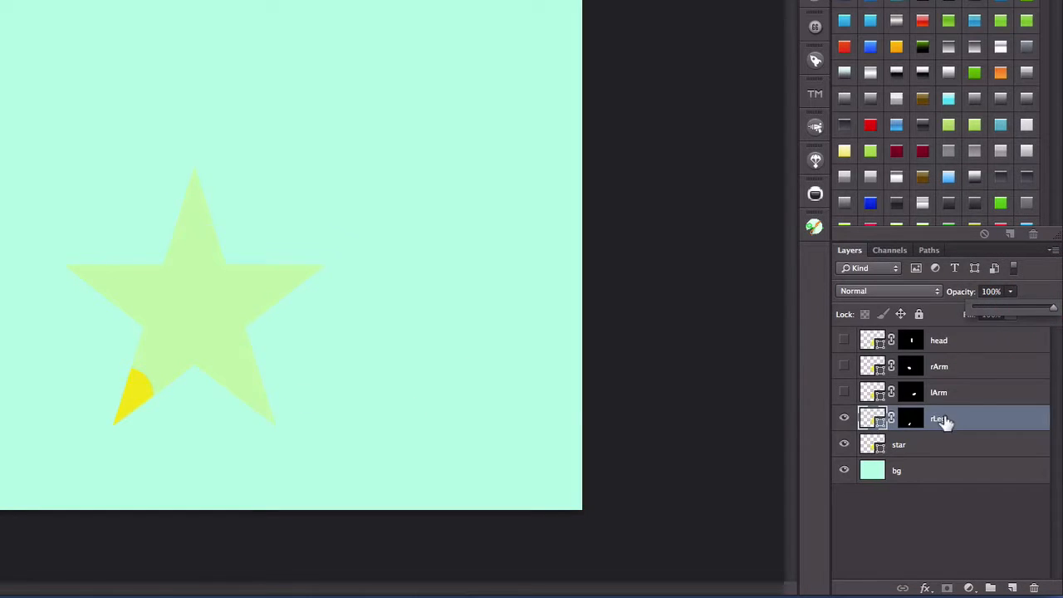
# - Extend the white paint on the rLeg layer's mask to reveal the whole lower-left point with a rounded upper end
pyautogui.click(911, 421)
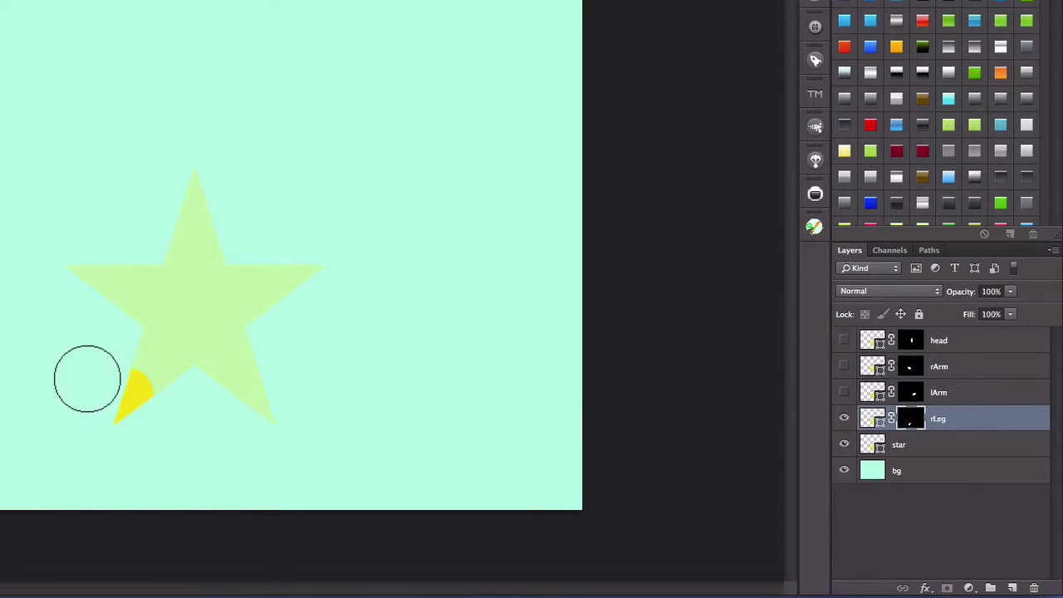
pyautogui.moveTo(119, 373)
pyautogui.mouseDown()
pyautogui.moveTo(142, 385)
pyautogui.moveTo(150, 351)
pyautogui.moveTo(166, 363)
pyautogui.moveTo(152, 360)
pyautogui.mouseUp()
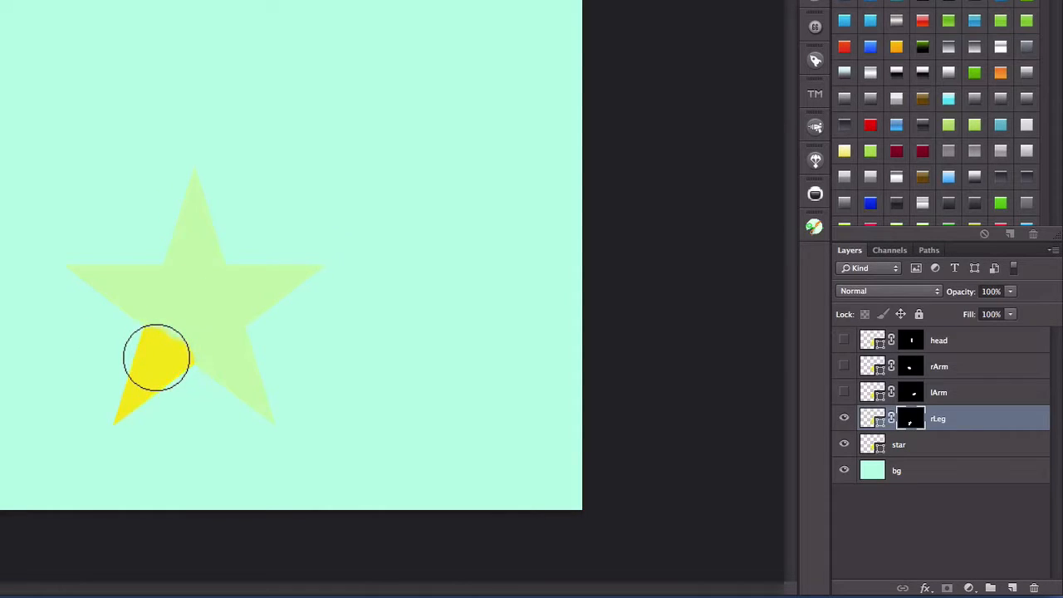
pyautogui.click(160, 355)
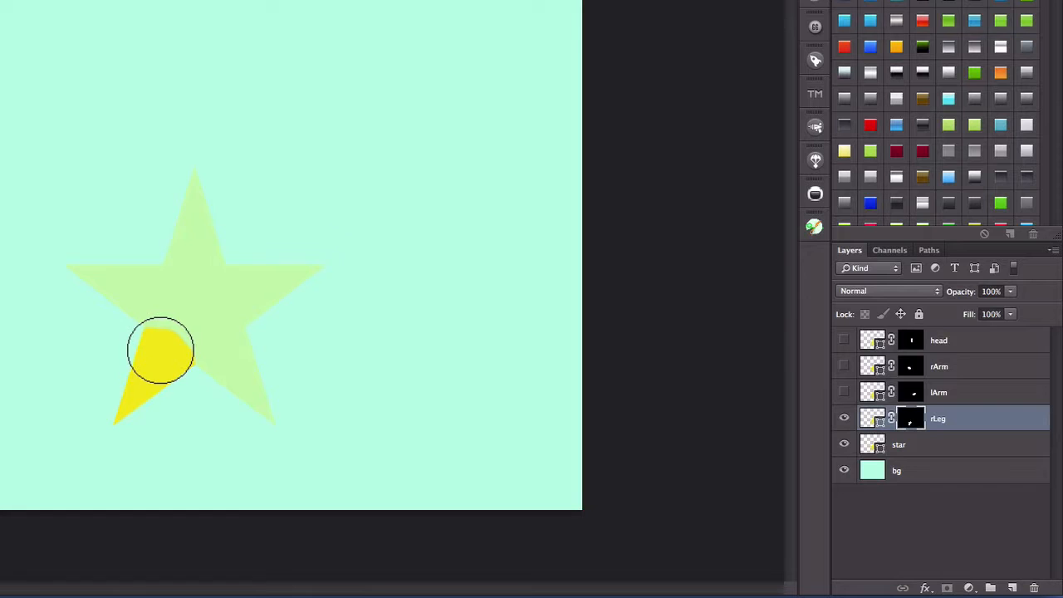
pyautogui.click(160, 349)
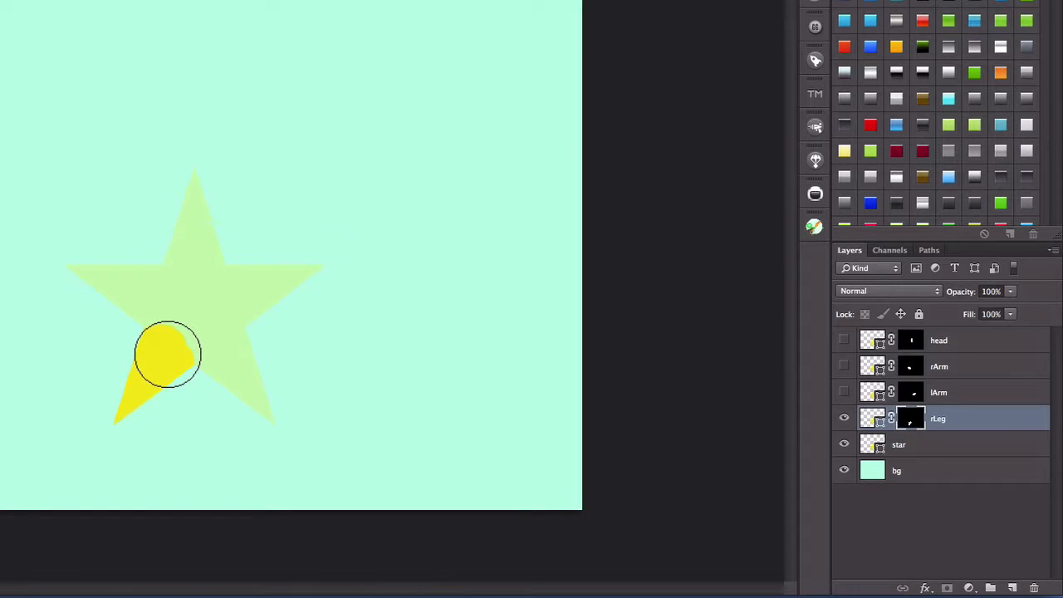
pyautogui.click(167, 353)
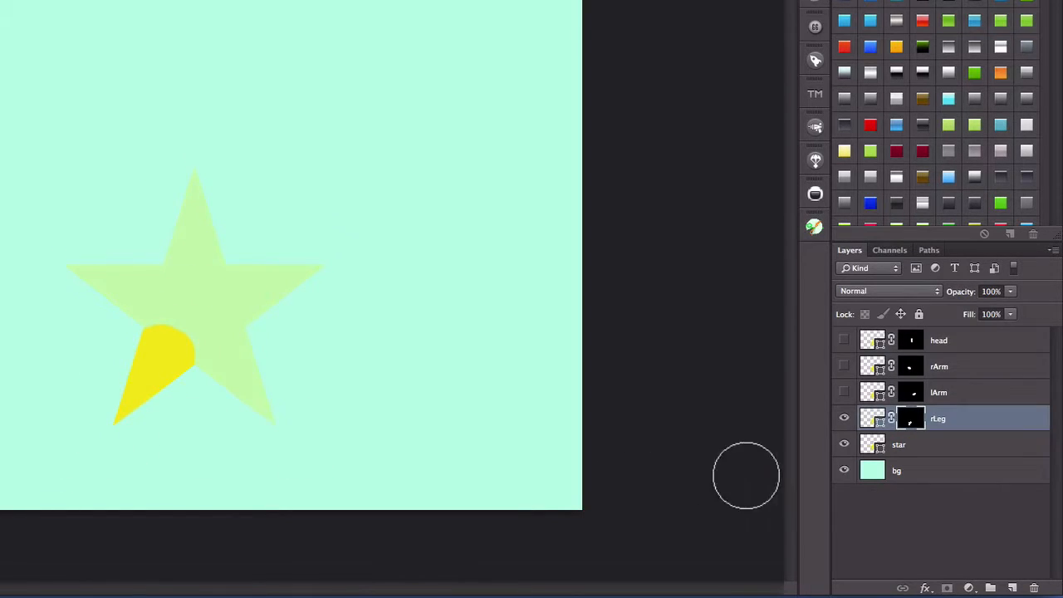
# - Hide the rLeg layer
pyautogui.click(843, 418)
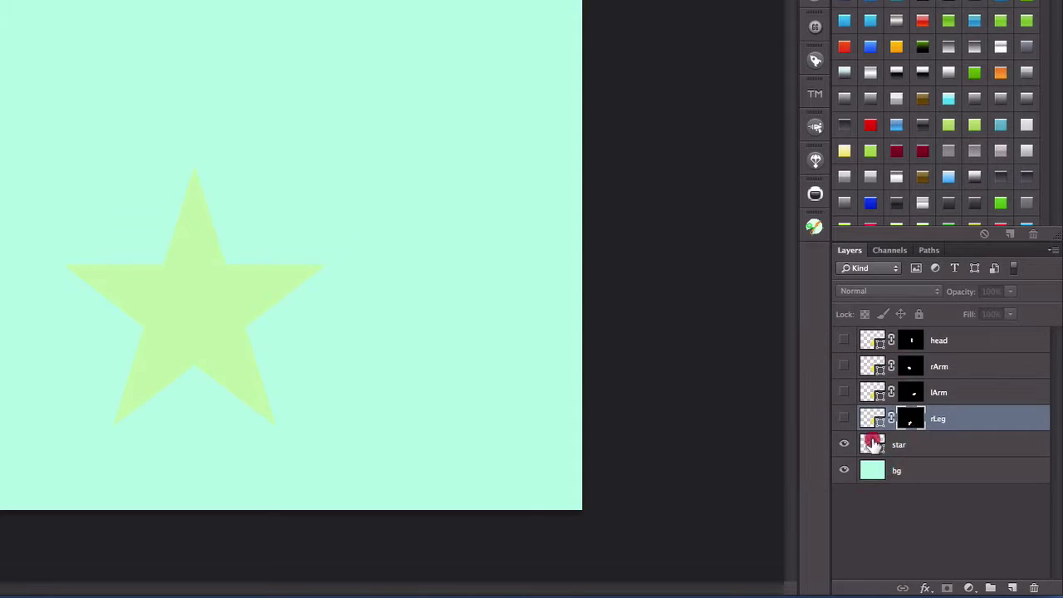
pyautogui.click(878, 446)
pyautogui.rightClick(882, 446)
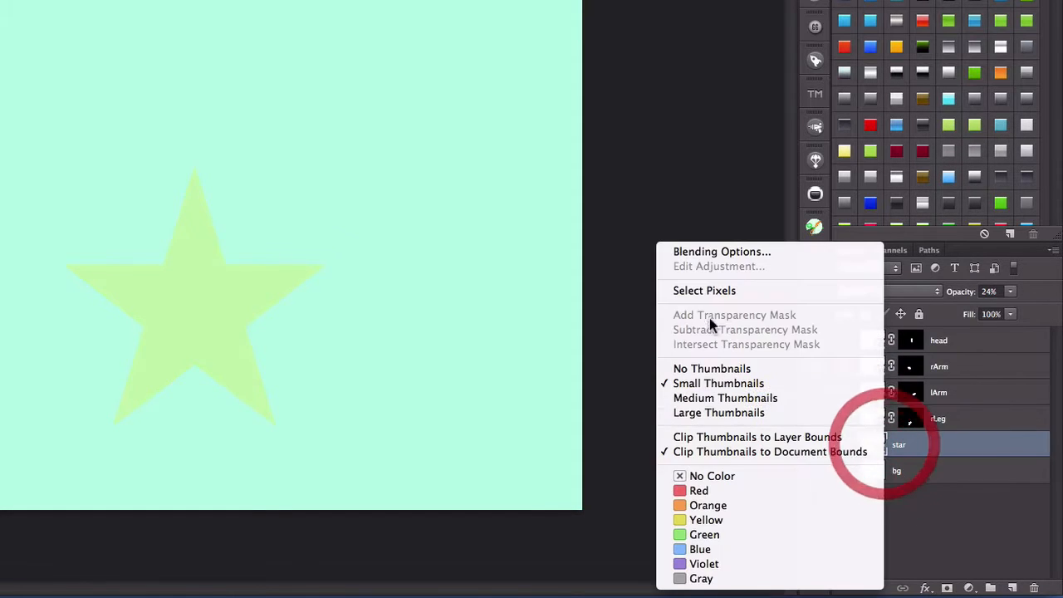
pyautogui.click(998, 516)
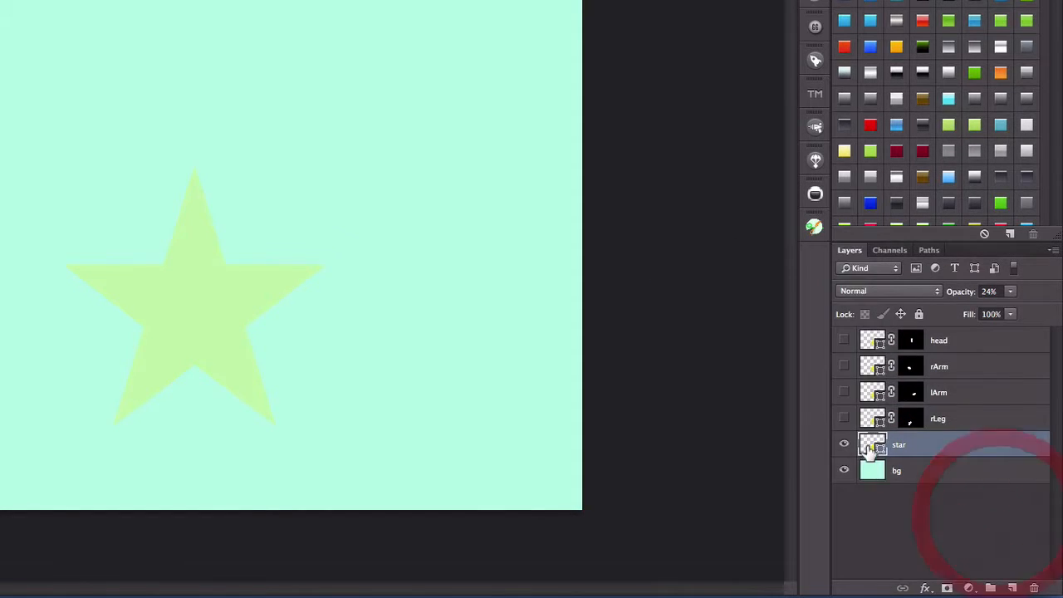
pyautogui.rightClick(868, 446)
pyautogui.click(956, 520)
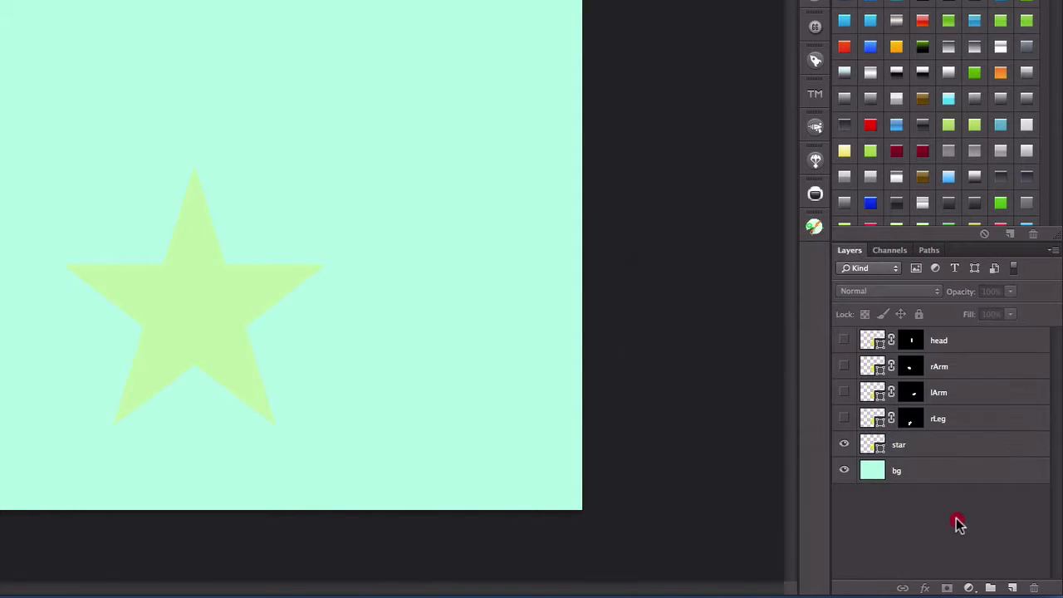
pyautogui.click(937, 419)
pyautogui.click(903, 445)
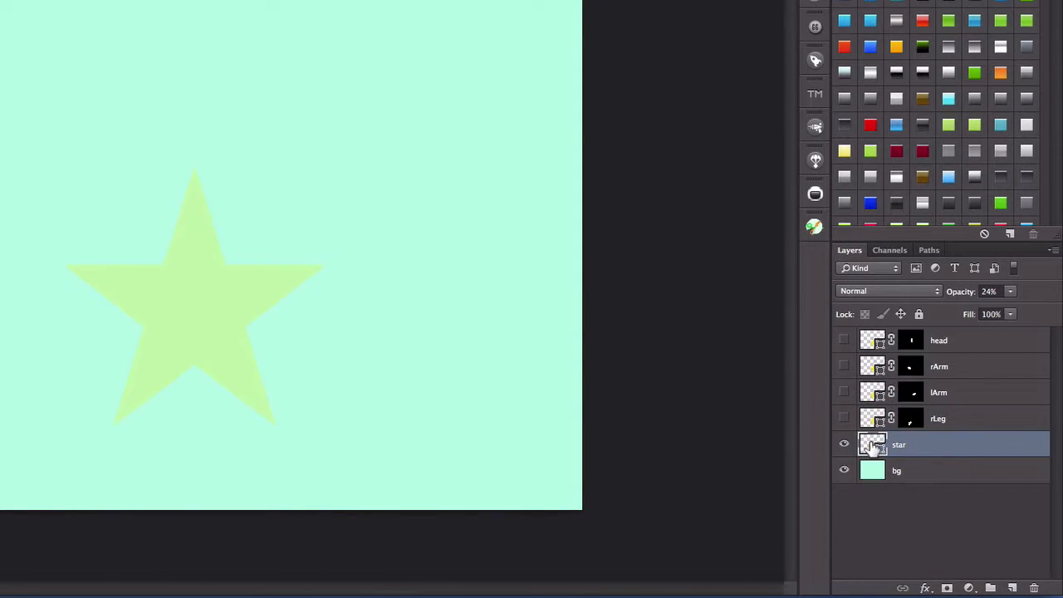
pyautogui.rightClick(867, 440)
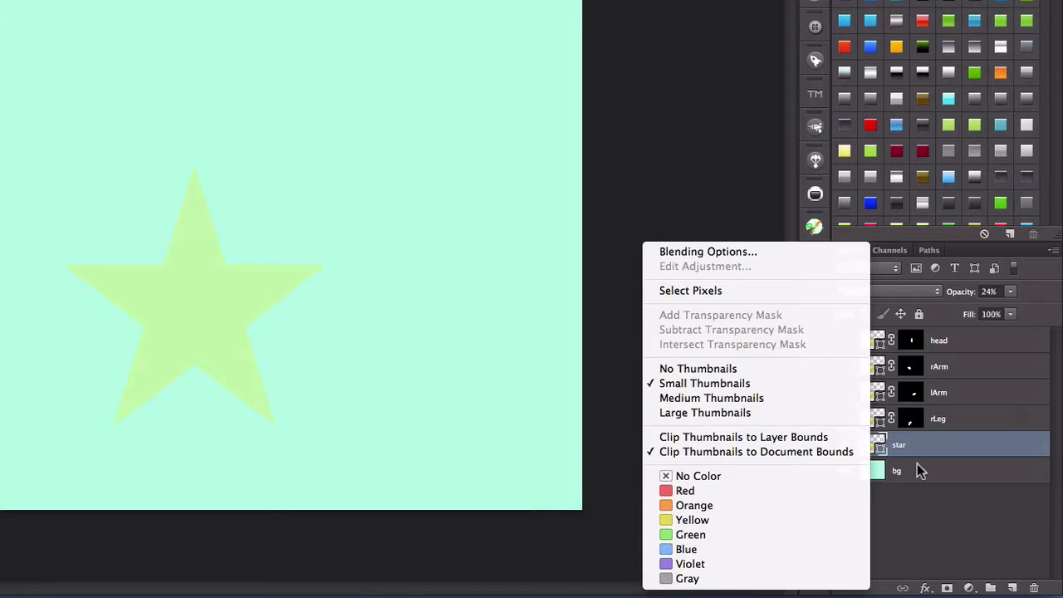
pyautogui.click(954, 513)
# - Save the document
pyautogui.press('super+s')
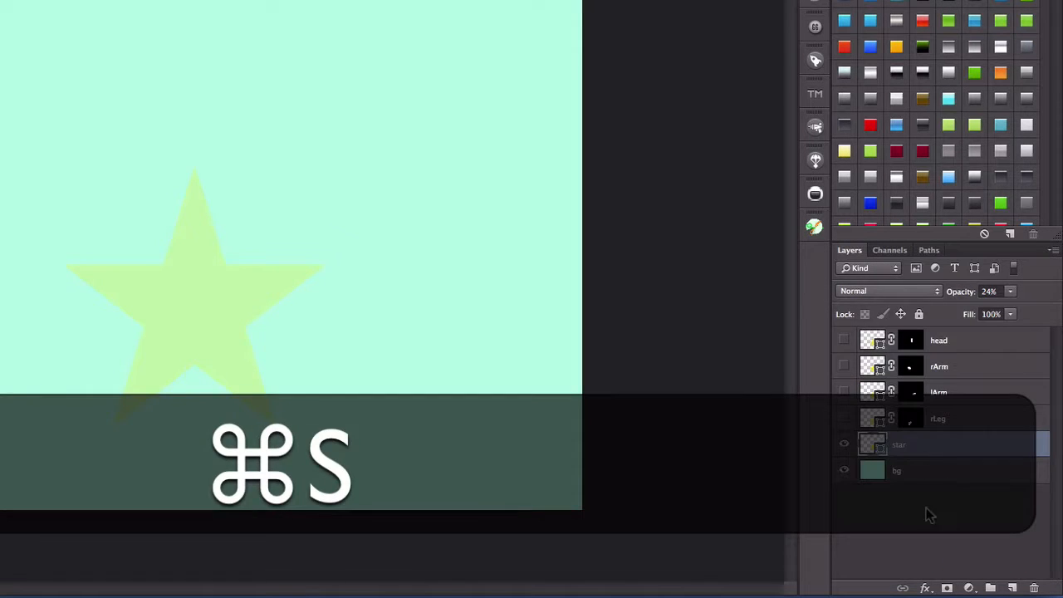
pyautogui.click(925, 507)
pyautogui.click(874, 444)
pyautogui.rightClick(874, 444)
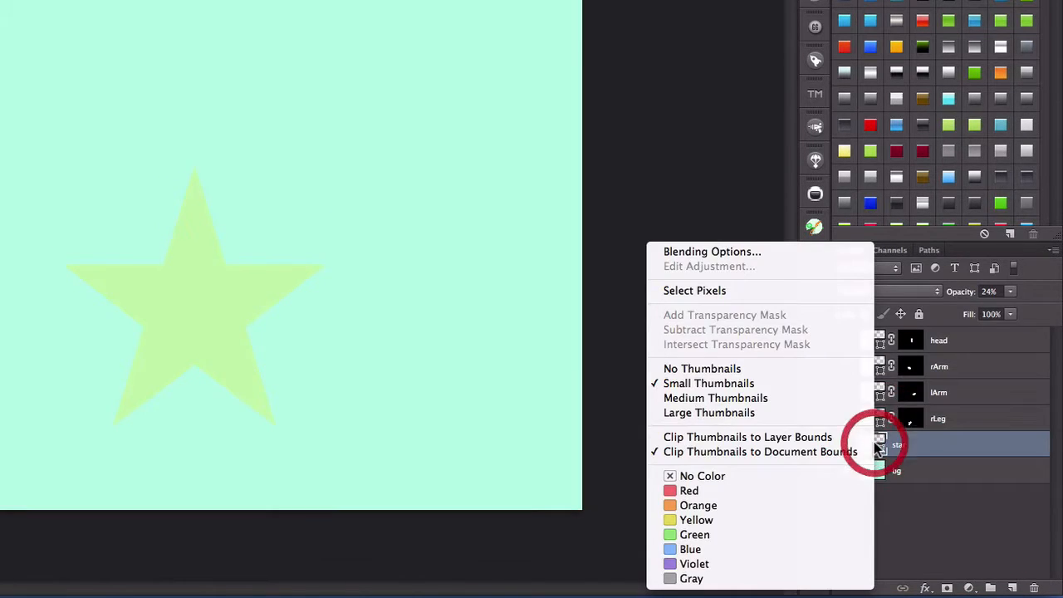
pyautogui.click(872, 441)
pyautogui.click(942, 494)
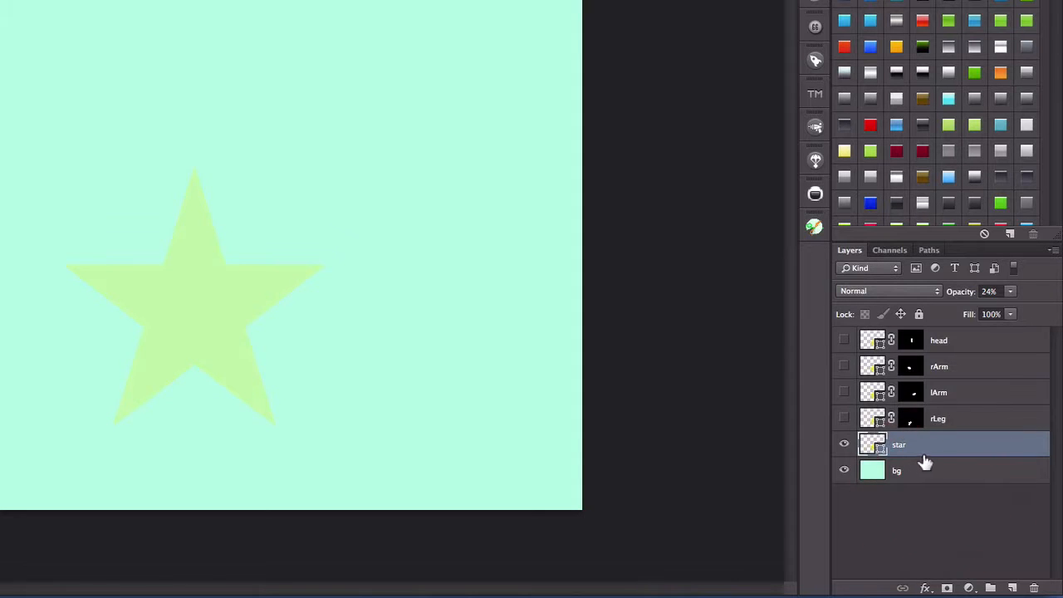
# - Duplicate the star layer as "lLeg" and add a black layer mask that hides everything on the copy
pyautogui.click(923, 446)
pyautogui.rightClick(954, 451)
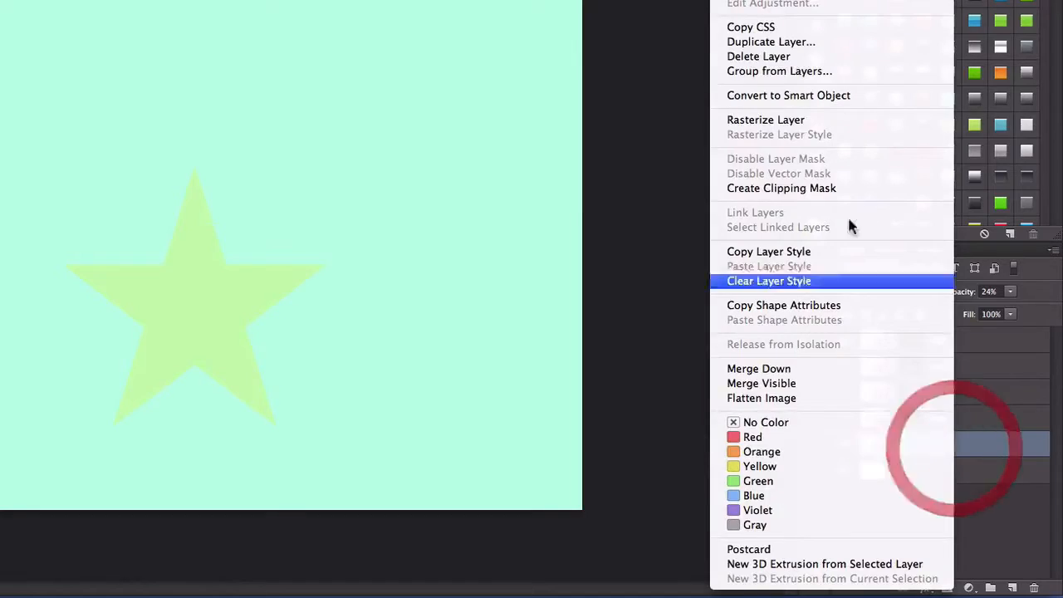
pyautogui.click(789, 40)
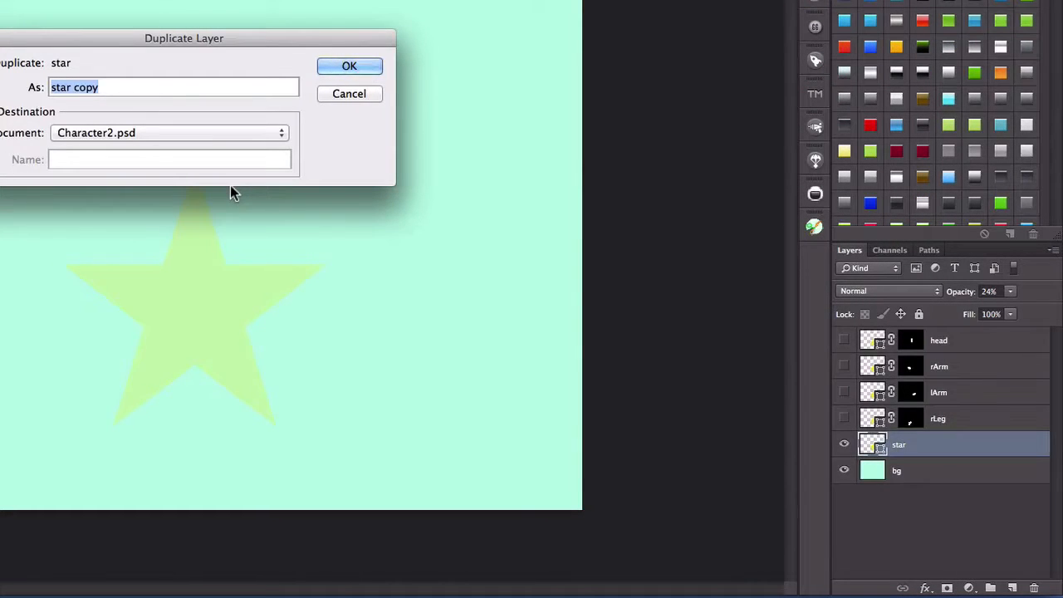
pyautogui.write('lleg')
pyautogui.press('BackSpace')
pyautogui.press('BackSpace')
pyautogui.press('BackSpace')
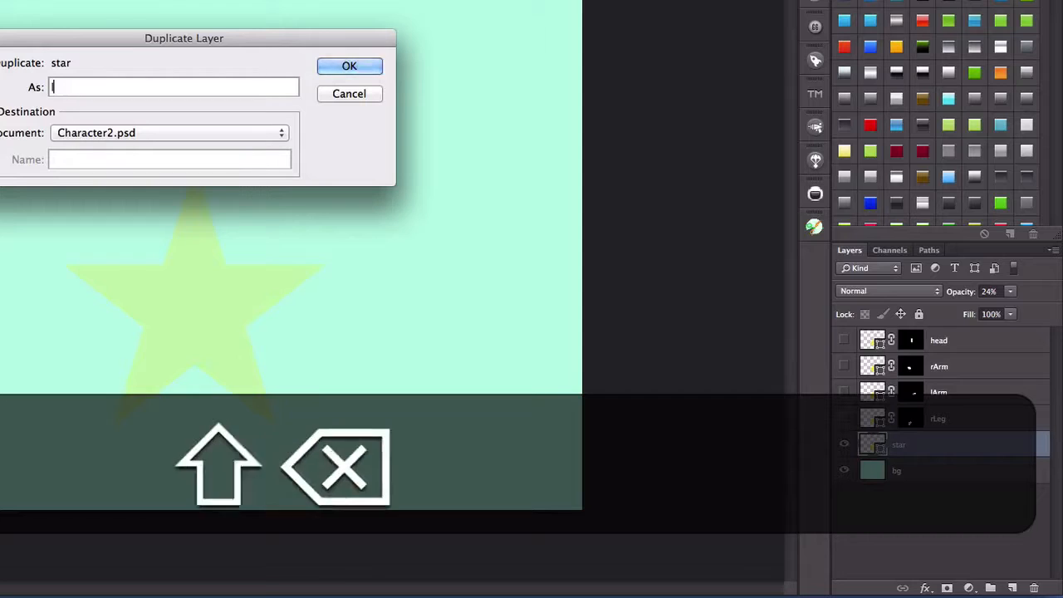
pyautogui.write('Leg')
pyautogui.press('Return')
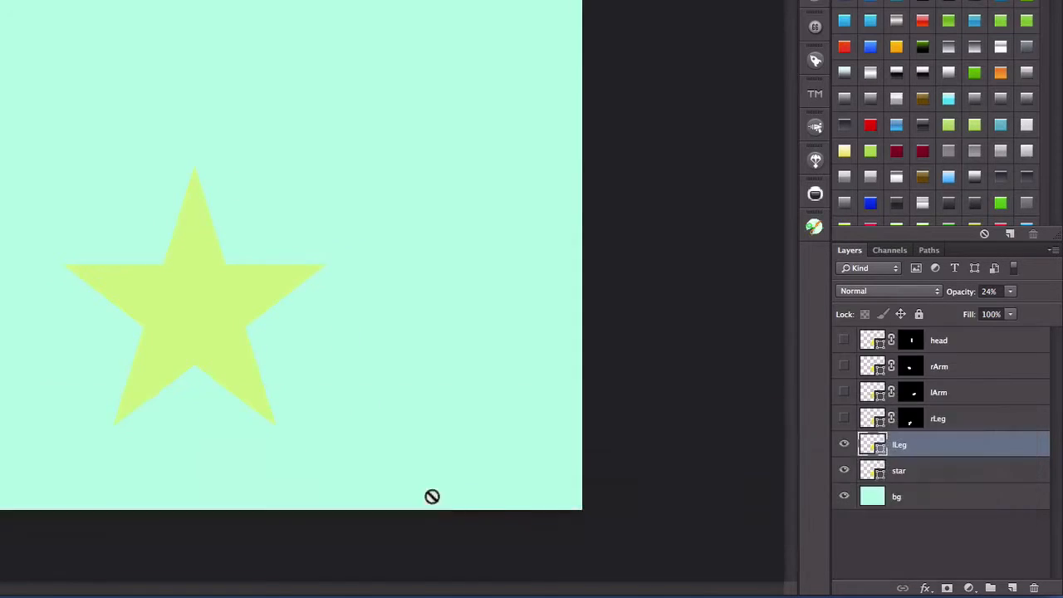
pyautogui.press('alt')
pyautogui.keyDown('alt'); pyautogui.click(949, 589); pyautogui.keyUp('alt')
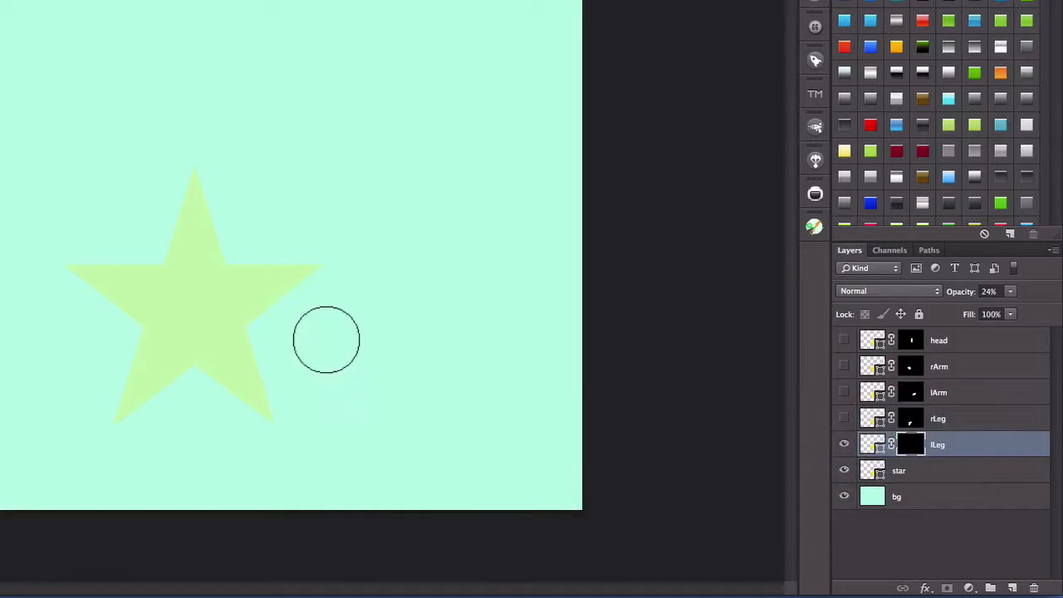
# - Paint white on the lLeg mask along the outer edge of the star's lower-right point and set the lLeg layer's opacity to 100%
pyautogui.moveTo(260, 349); pyautogui.dragTo(276, 400)
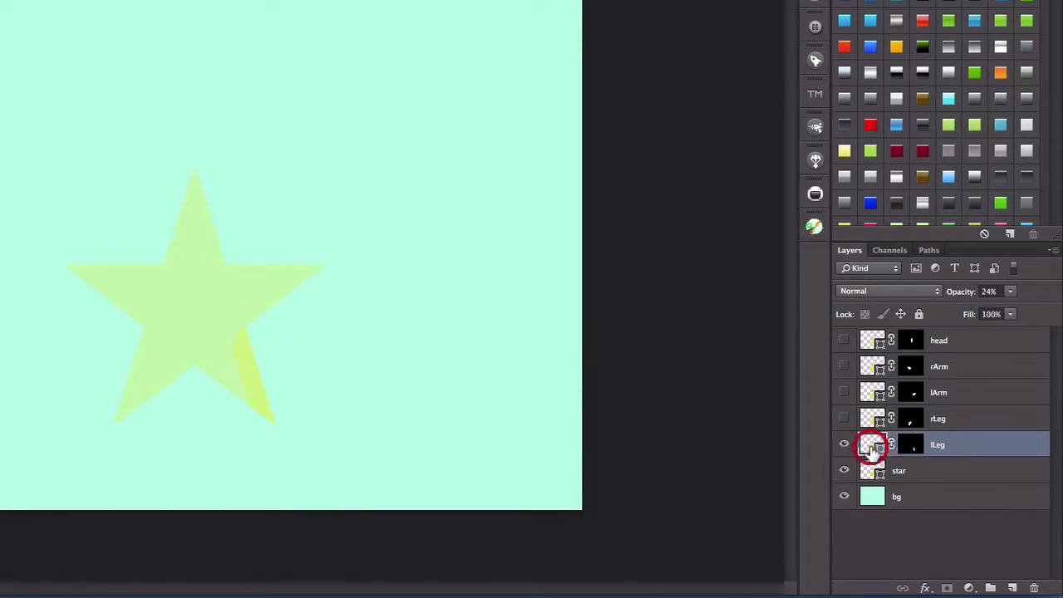
pyautogui.click(870, 446)
pyautogui.click(1010, 291)
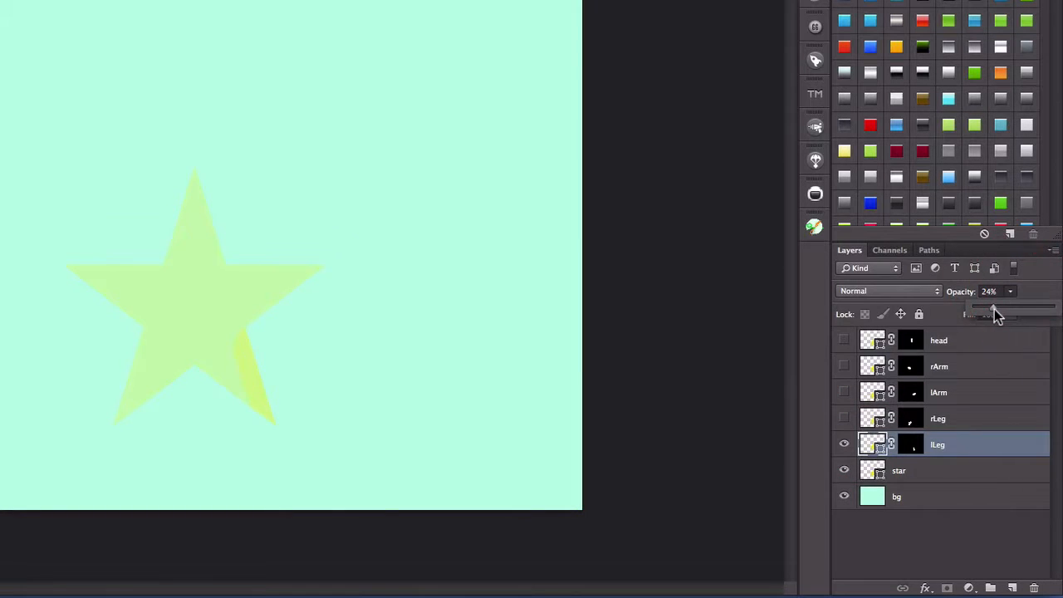
pyautogui.moveTo(994, 309); pyautogui.dragTo(1053, 307)
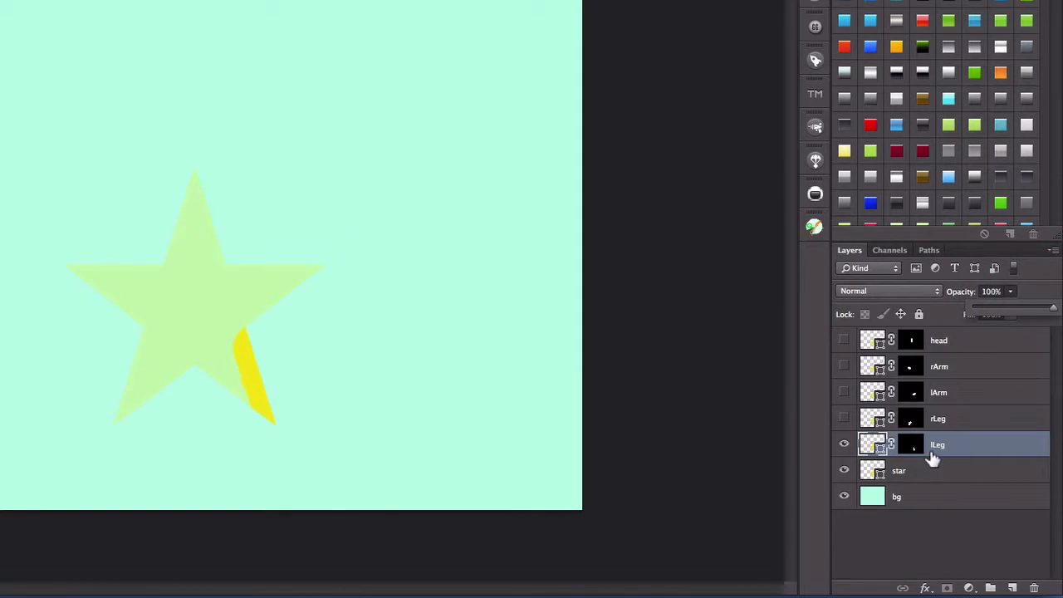
# - Extend the white paint on the lLeg mask to reveal the whole lower-right point with a rounded upper end, and hide the layer
pyautogui.click(928, 451)
pyautogui.click(911, 444)
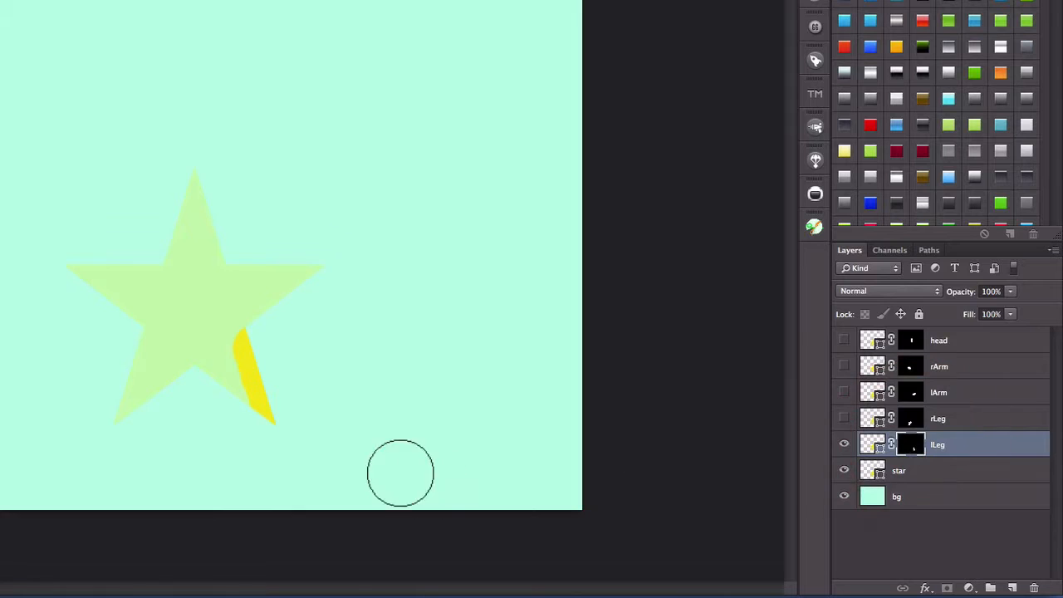
pyautogui.moveTo(263, 410); pyautogui.dragTo(230, 384)
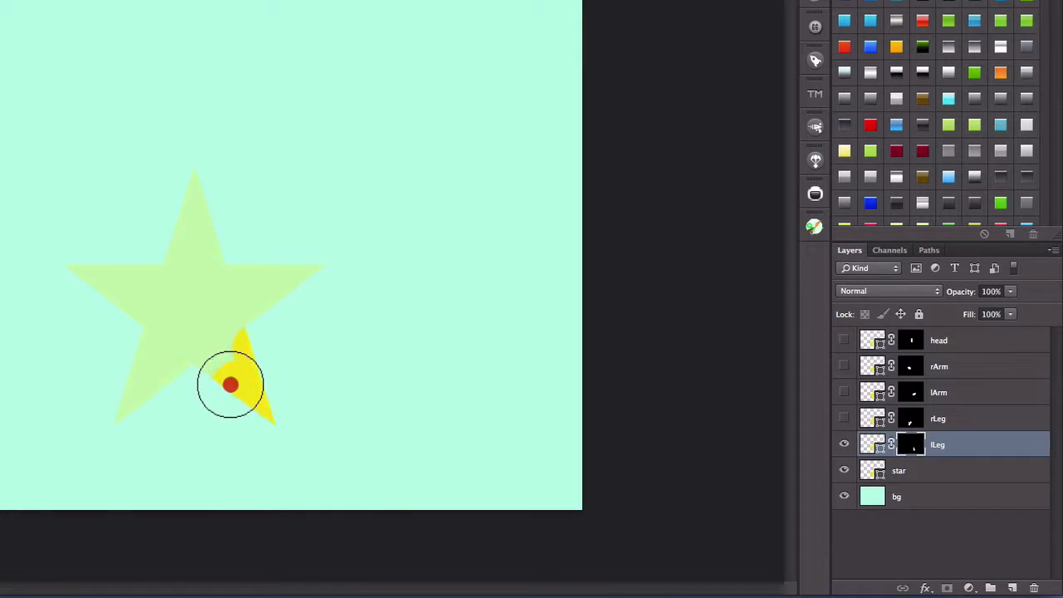
pyautogui.click(221, 374)
pyautogui.click(231, 362)
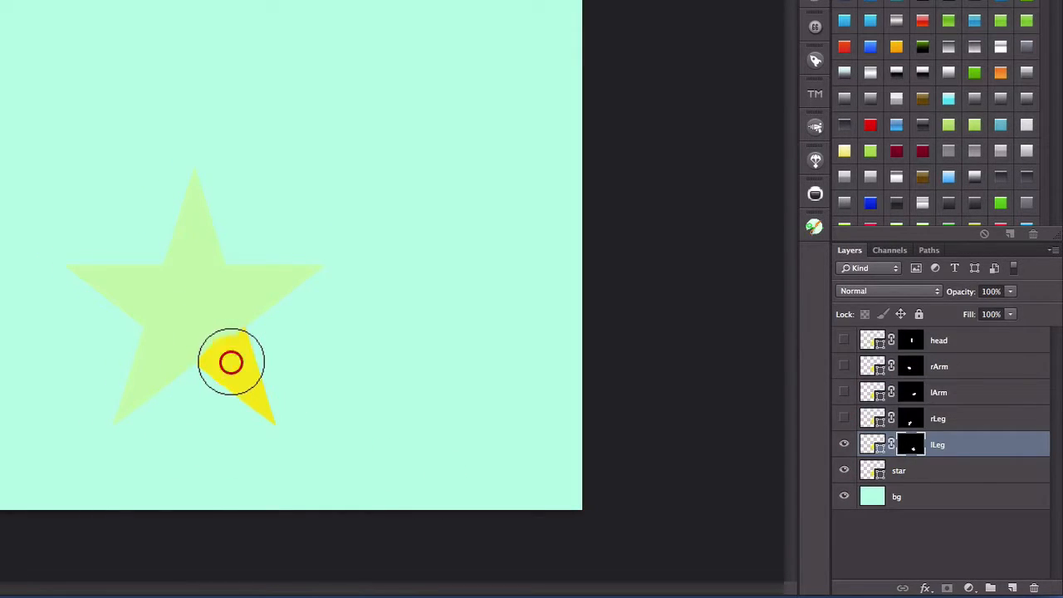
pyautogui.click(233, 351)
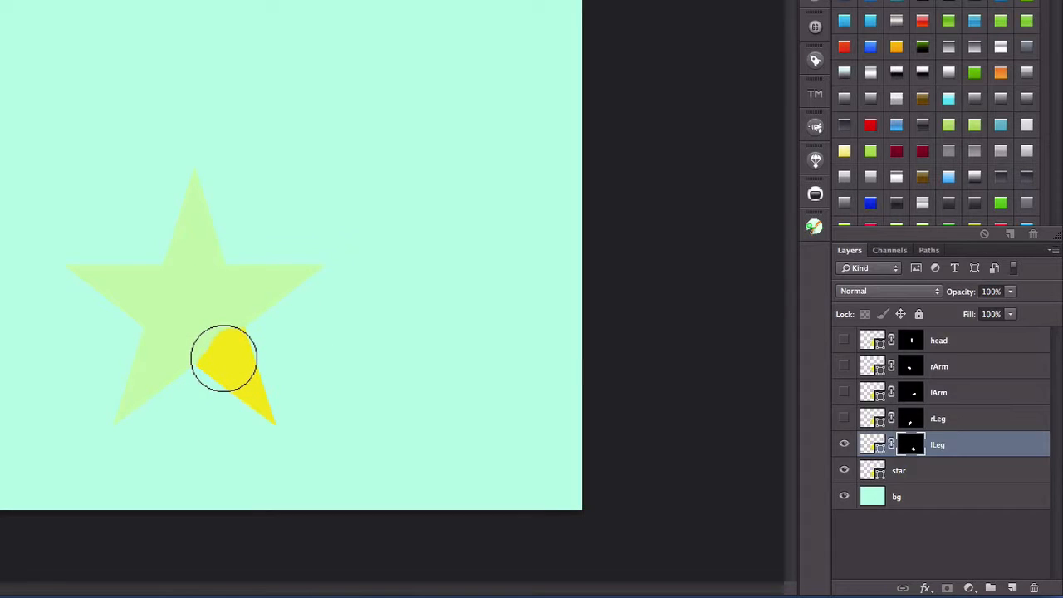
pyautogui.click(224, 358)
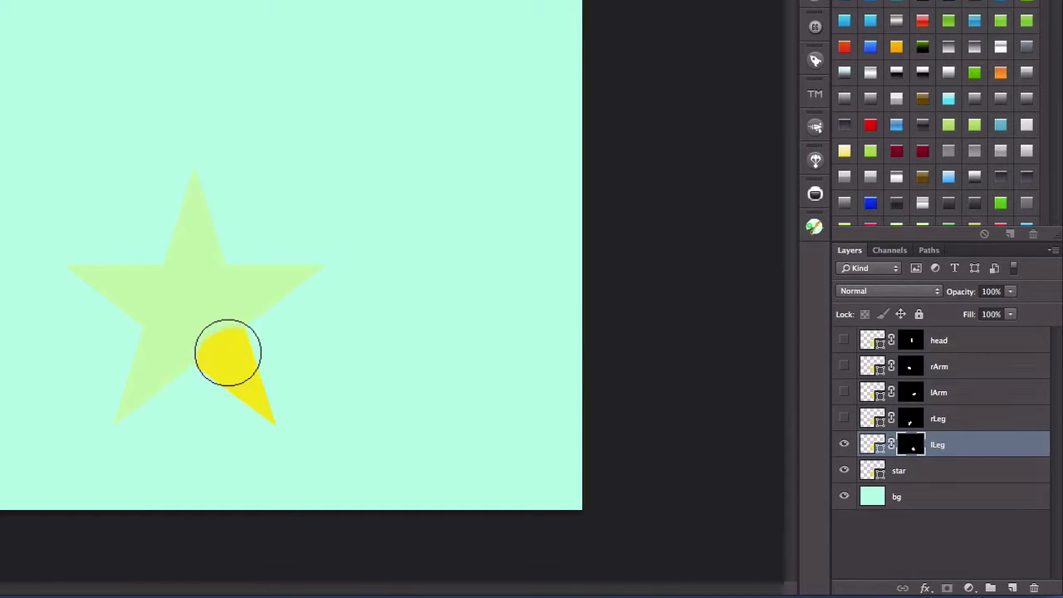
pyautogui.click(227, 351)
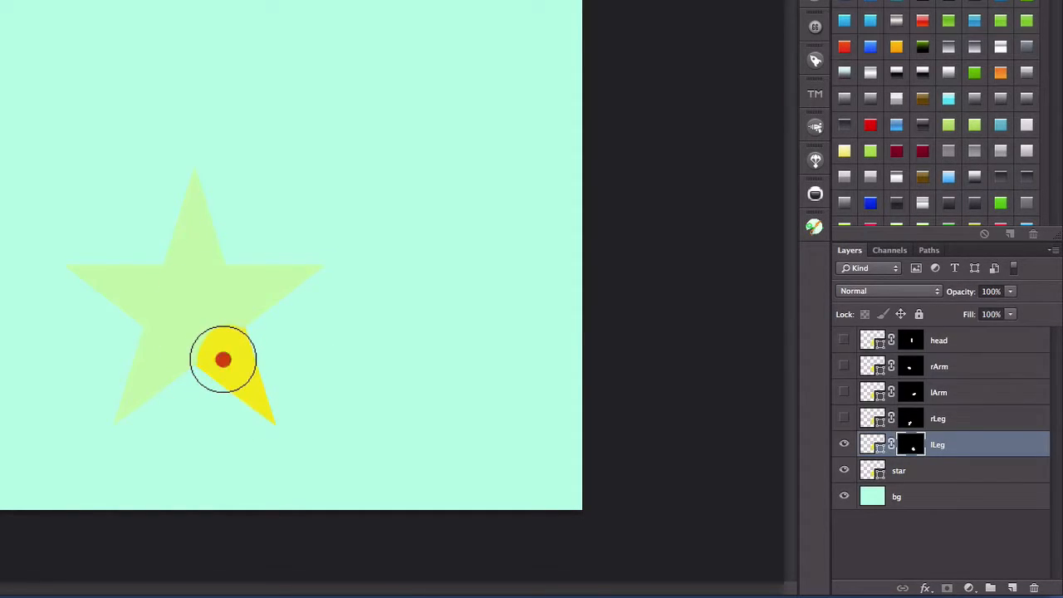
pyautogui.click(222, 359)
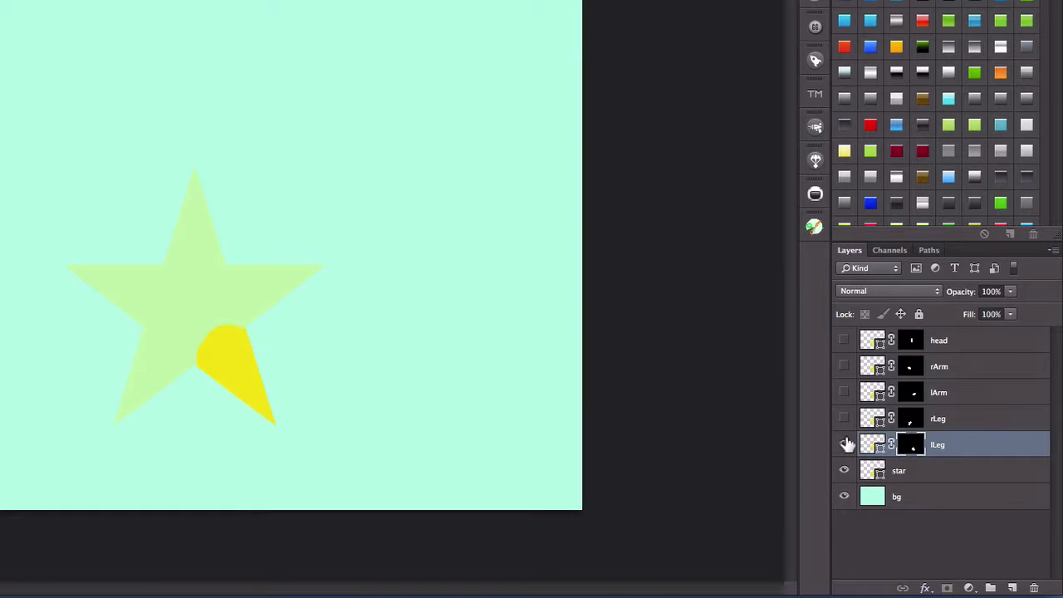
pyautogui.click(844, 445)
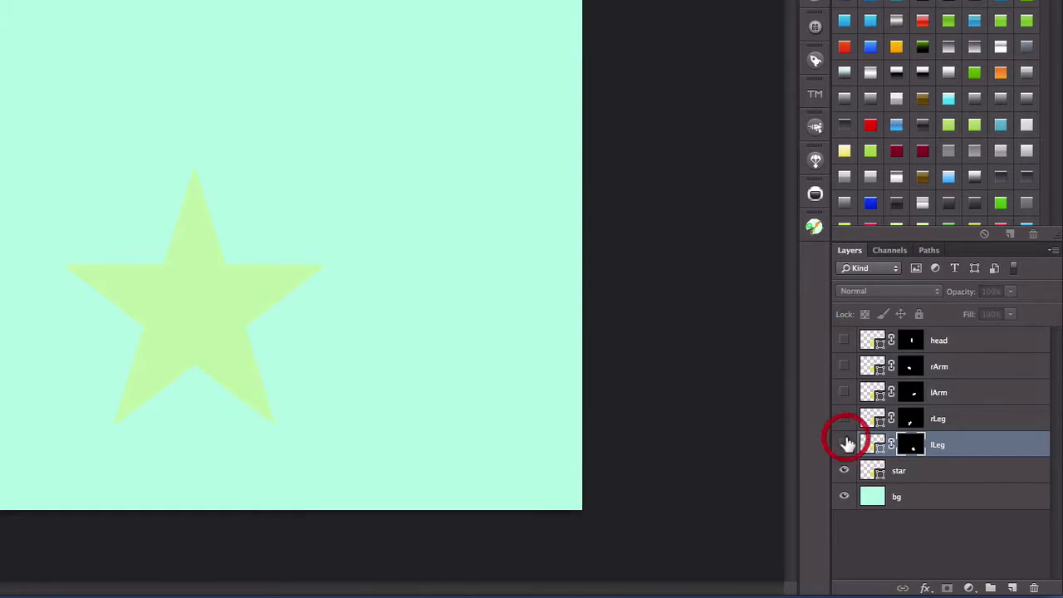
# - Duplicate the star layer as "center" and add a black layer mask that hides everything on the copy
pyautogui.click(919, 473)
pyautogui.rightClick(919, 474)
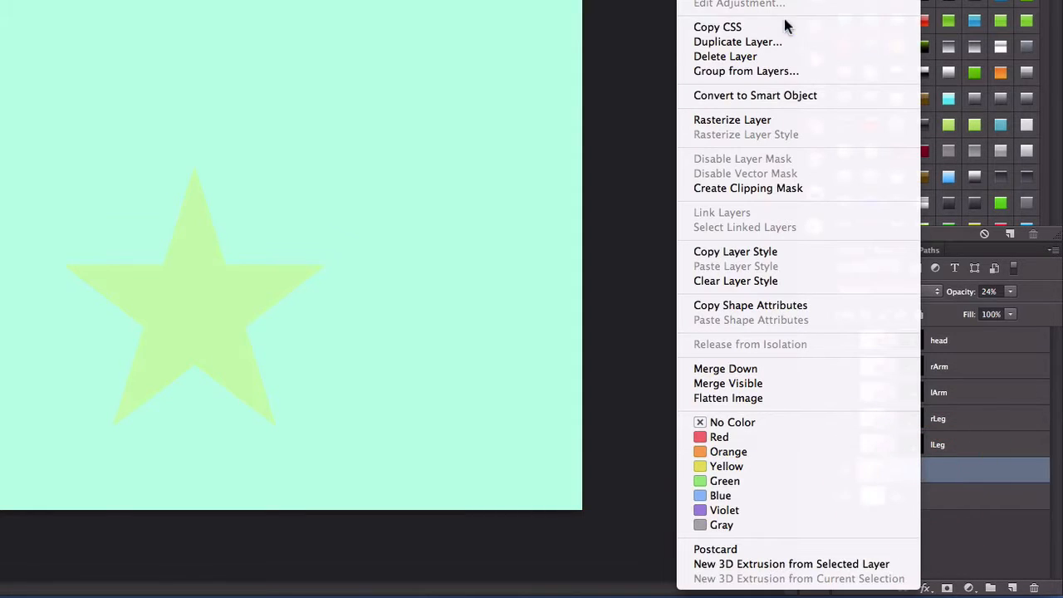
pyautogui.click(770, 41)
pyautogui.write('c')
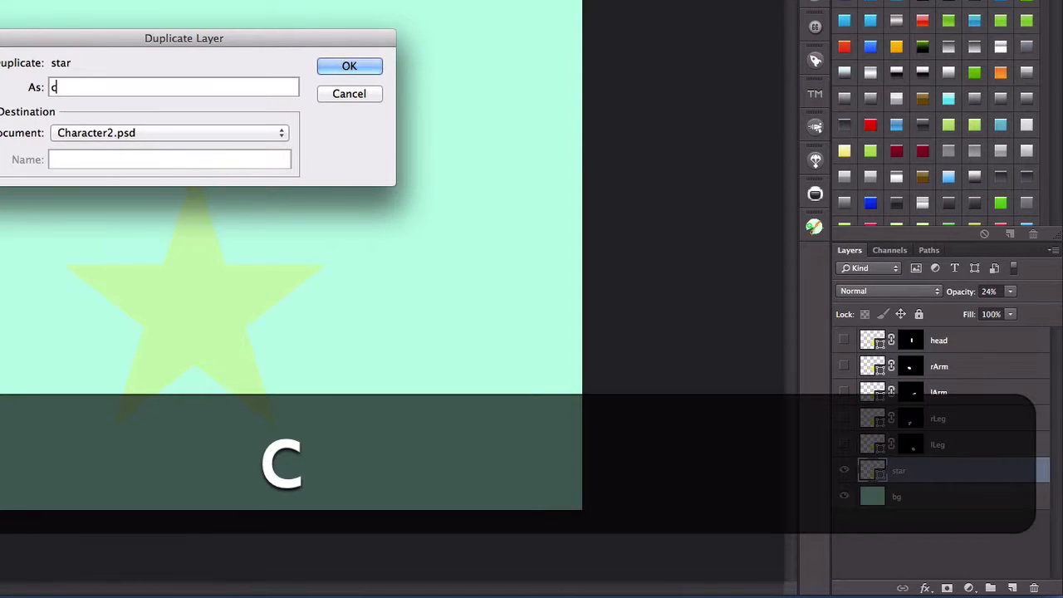
pyautogui.write('enter')
pyautogui.click(348, 69)
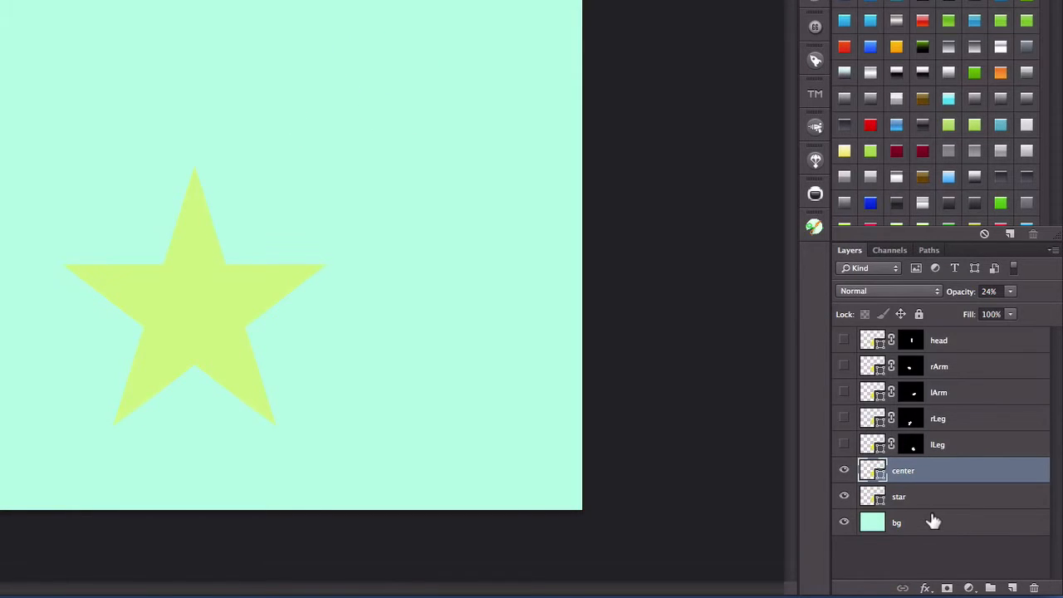
pyautogui.click(921, 474)
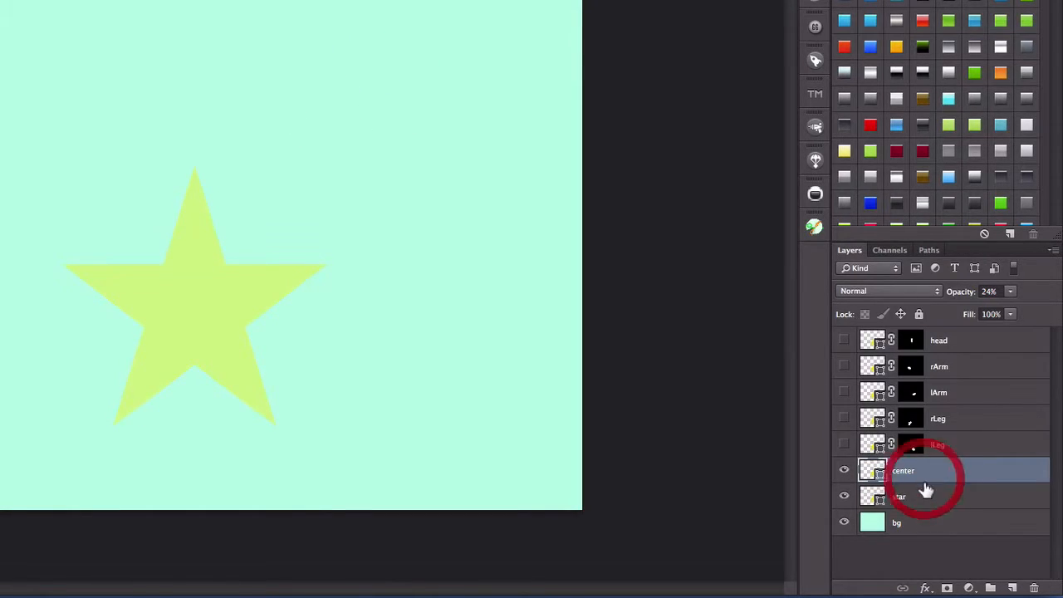
pyautogui.keyDown('alt'); pyautogui.click(947, 588); pyautogui.keyUp('alt')
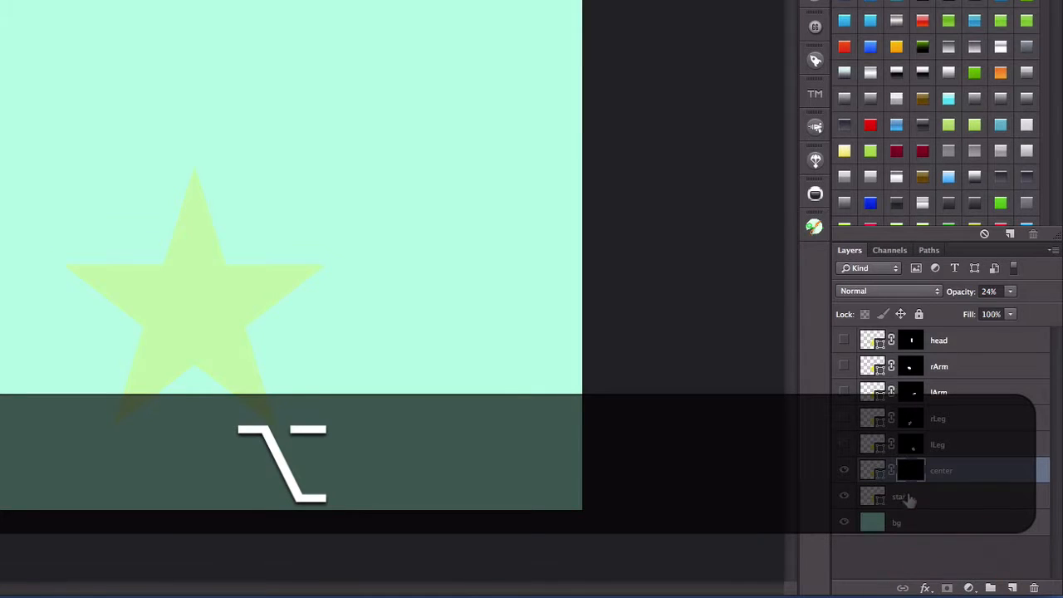
pyautogui.click(913, 473)
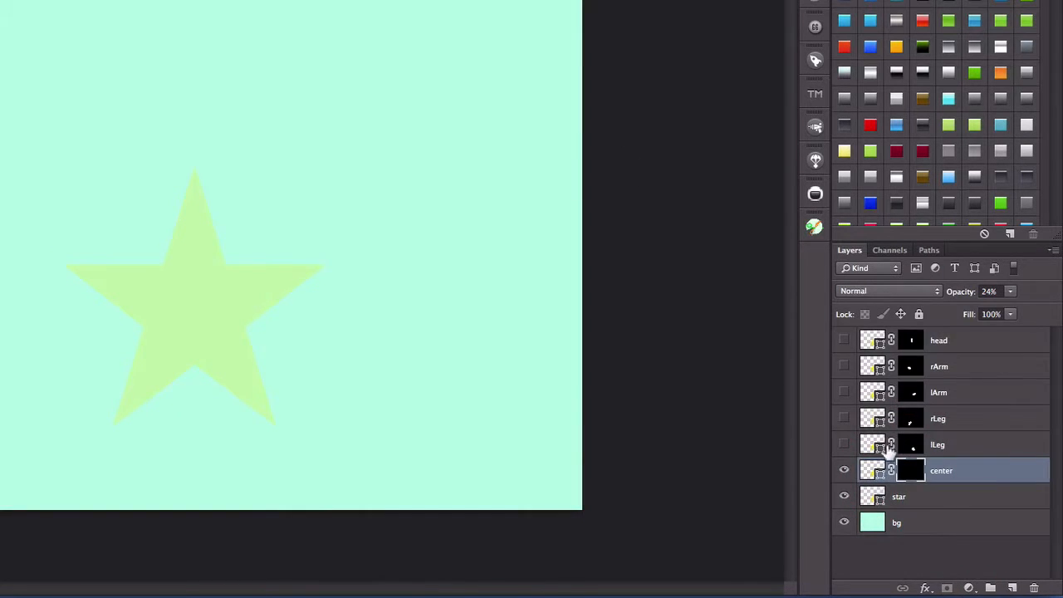
# - Set the center layer's opacity to 100% and paint white on its mask to reveal a round area in the middle of the star
pyautogui.click(874, 470)
pyautogui.click(1008, 291)
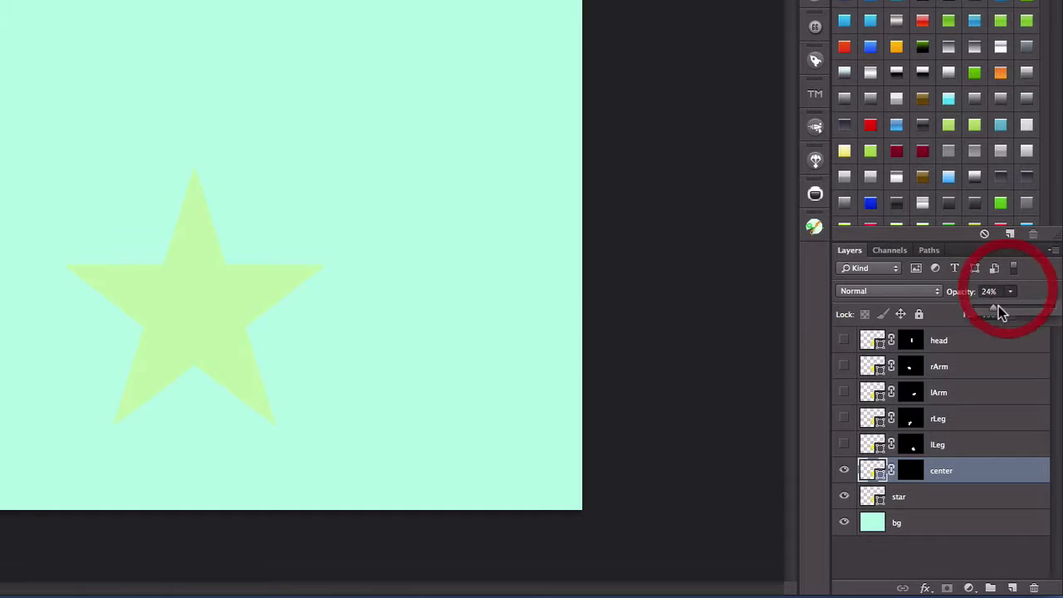
pyautogui.moveTo(998, 306); pyautogui.dragTo(1053, 308)
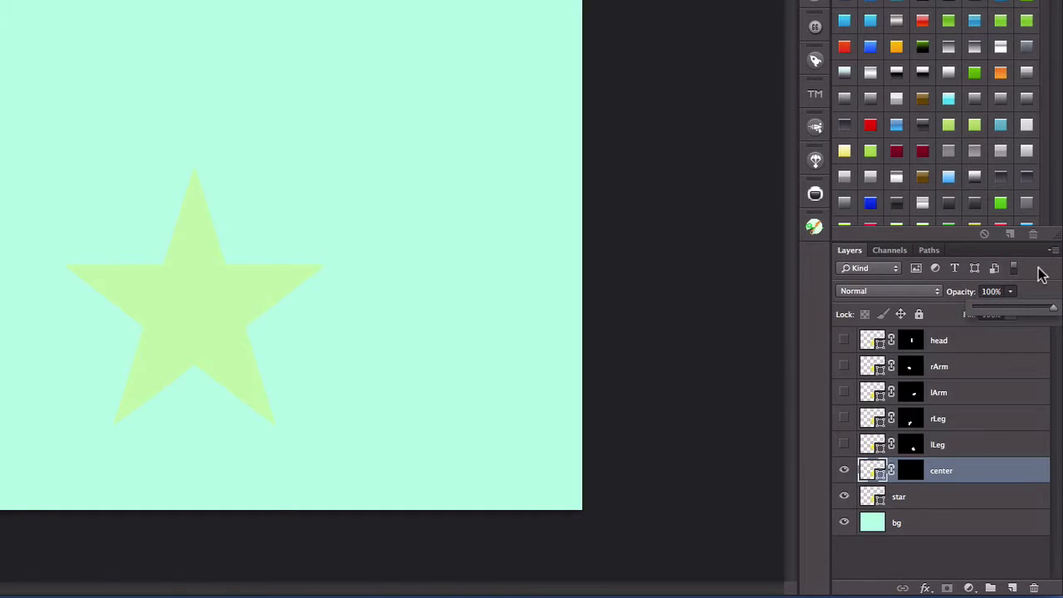
pyautogui.click(1041, 272)
pyautogui.click(905, 472)
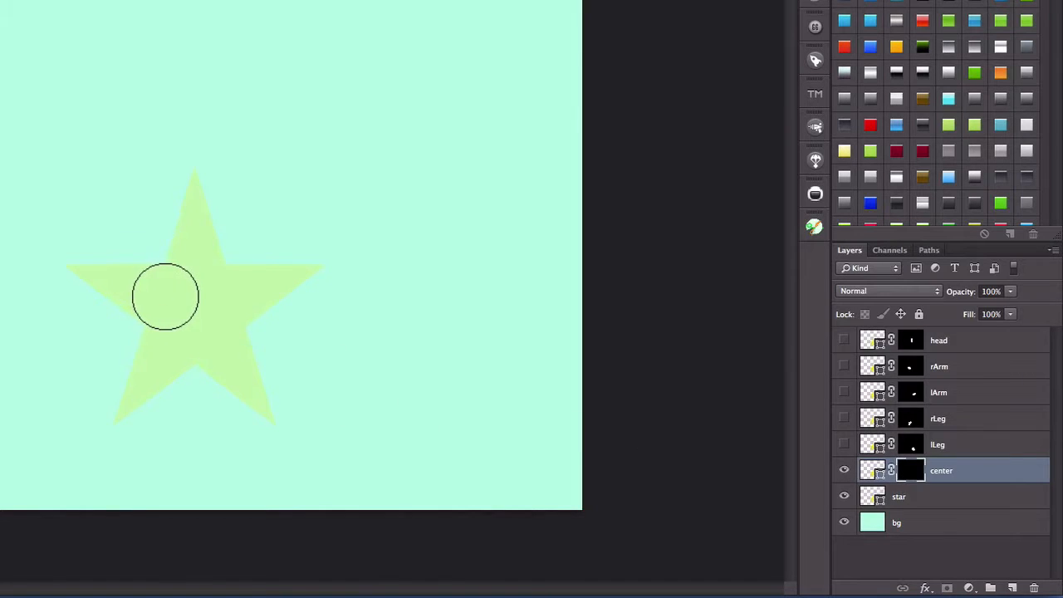
pyautogui.moveTo(183, 293)
pyautogui.mouseDown()
pyautogui.moveTo(175, 318)
pyautogui.moveTo(198, 334)
pyautogui.moveTo(212, 305)
pyautogui.moveTo(206, 292)
pyautogui.mouseUp()
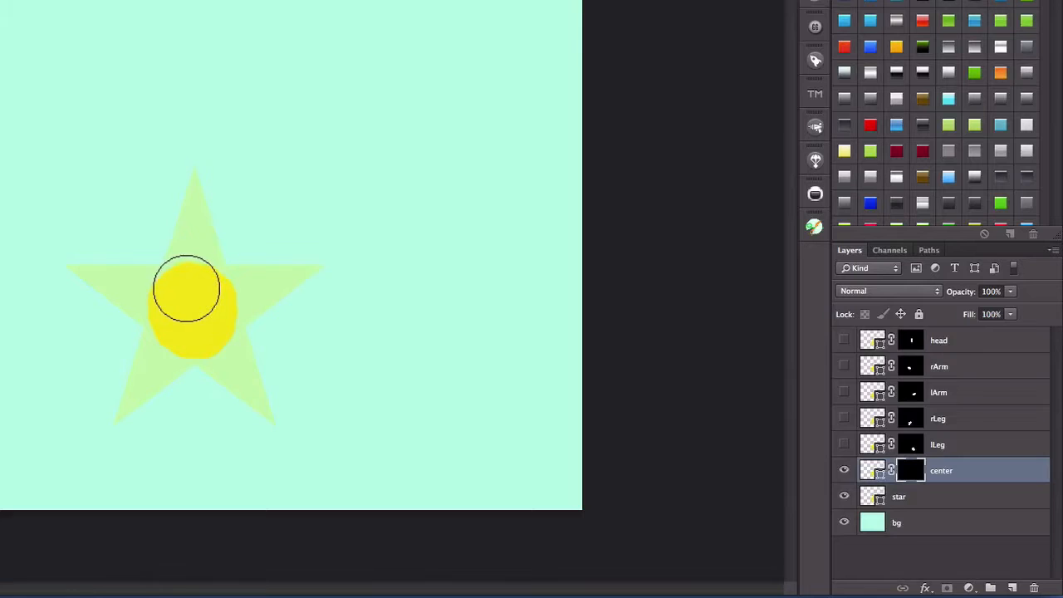
# - Add more white paint around the edge of the revealed area on the center mask to make it larger and rounder
pyautogui.click(183, 287)
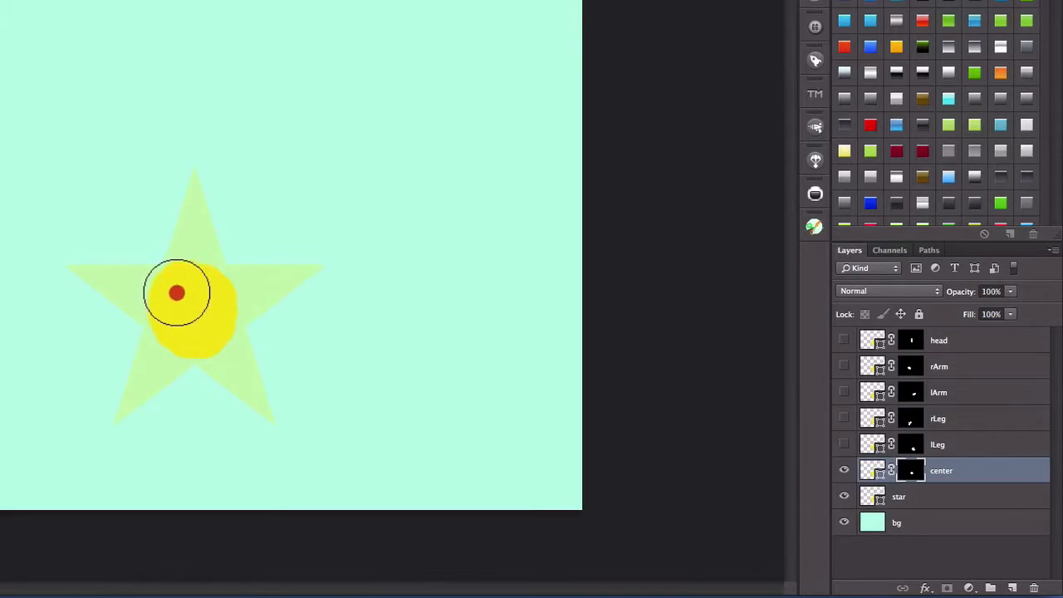
pyautogui.click(177, 292)
pyautogui.moveTo(190, 285)
pyautogui.mouseDown()
pyautogui.moveTo(207, 287)
pyautogui.moveTo(214, 306)
pyautogui.moveTo(208, 330)
pyautogui.moveTo(194, 334)
pyautogui.mouseUp()
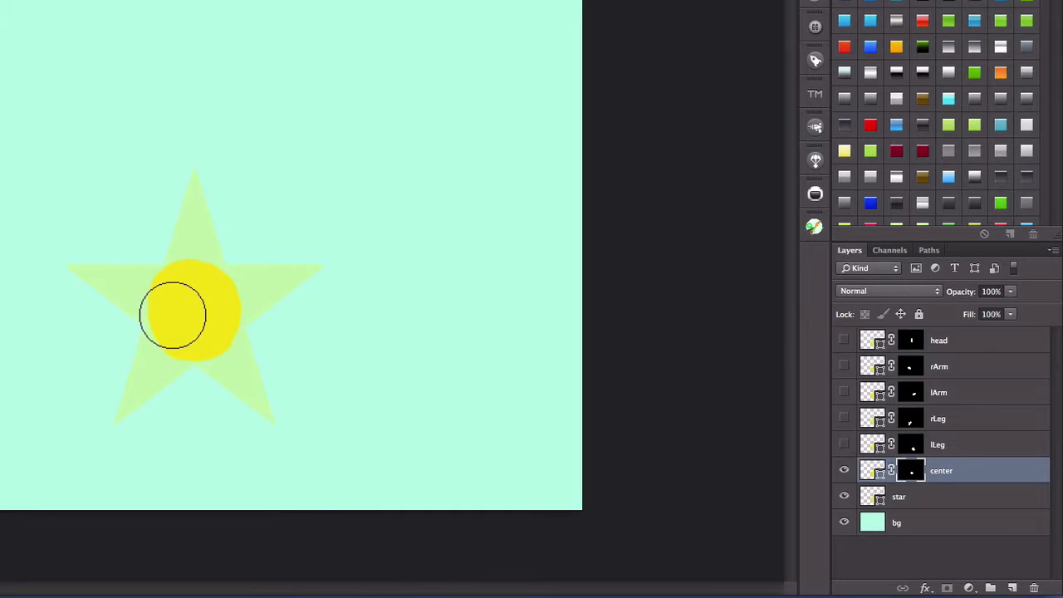
pyautogui.moveTo(172, 311)
pyautogui.mouseDown()
pyautogui.moveTo(183, 304)
pyautogui.moveTo(173, 310)
pyautogui.moveTo(169, 297)
pyautogui.mouseUp()
# - Hide the star layer and show the lLeg, rLeg, lArm, rArm and head layers
pyautogui.click(843, 497)
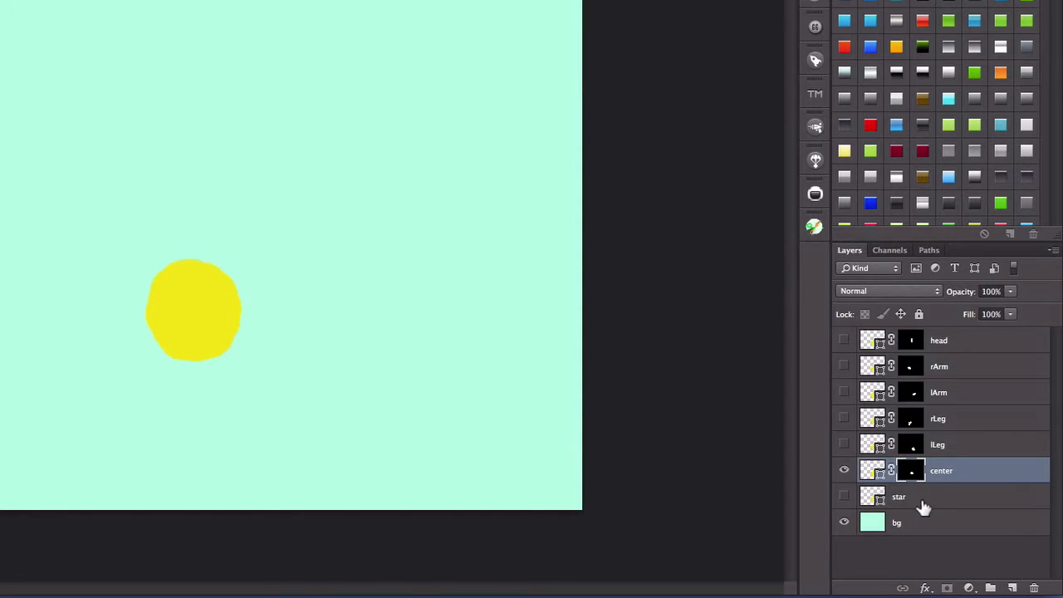
pyautogui.click(844, 444)
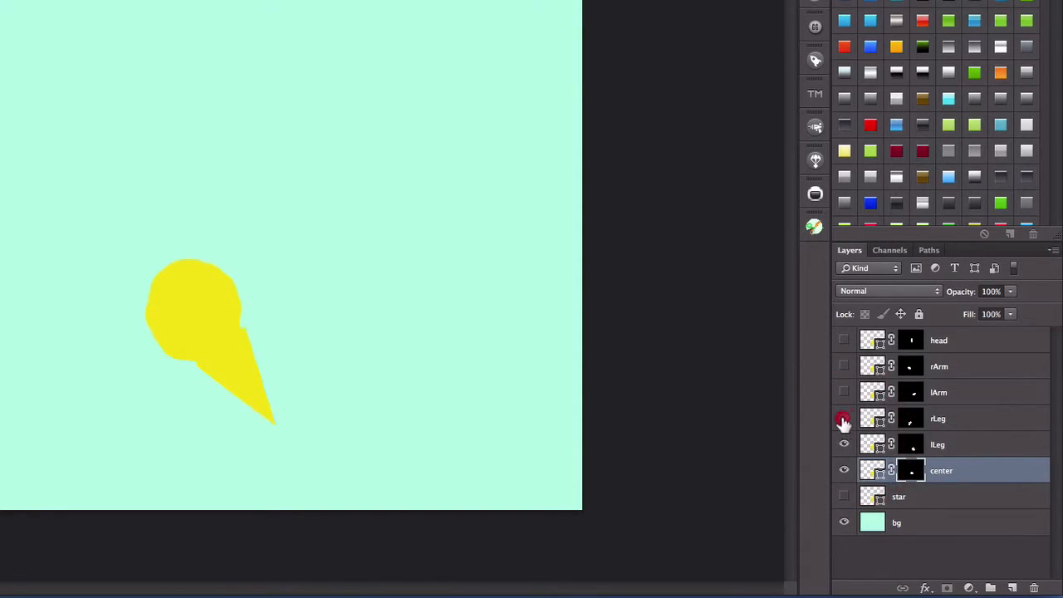
pyautogui.click(844, 418)
pyautogui.click(843, 392)
pyautogui.click(845, 366)
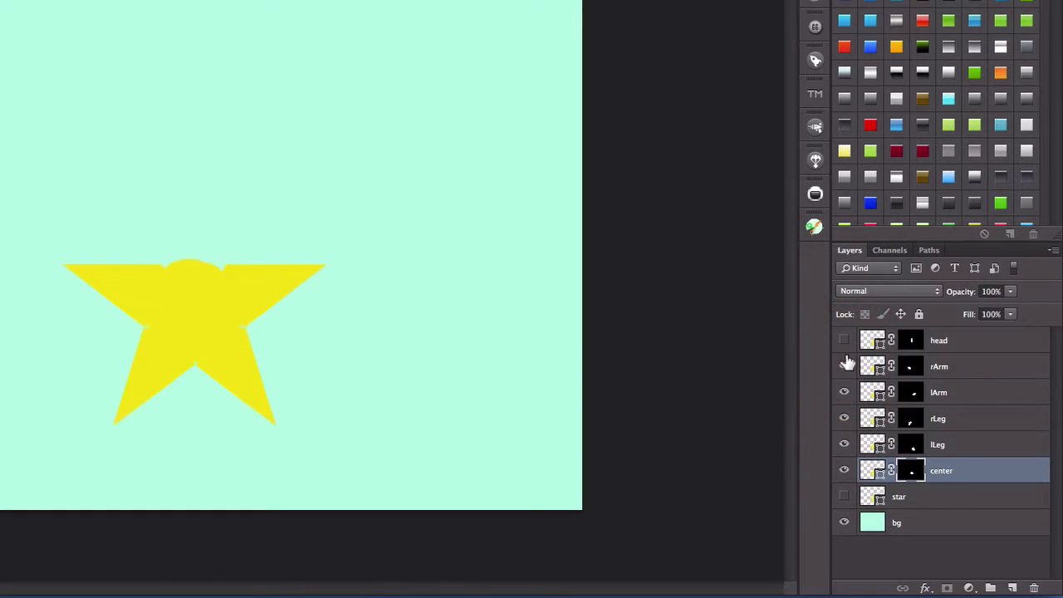
pyautogui.click(844, 340)
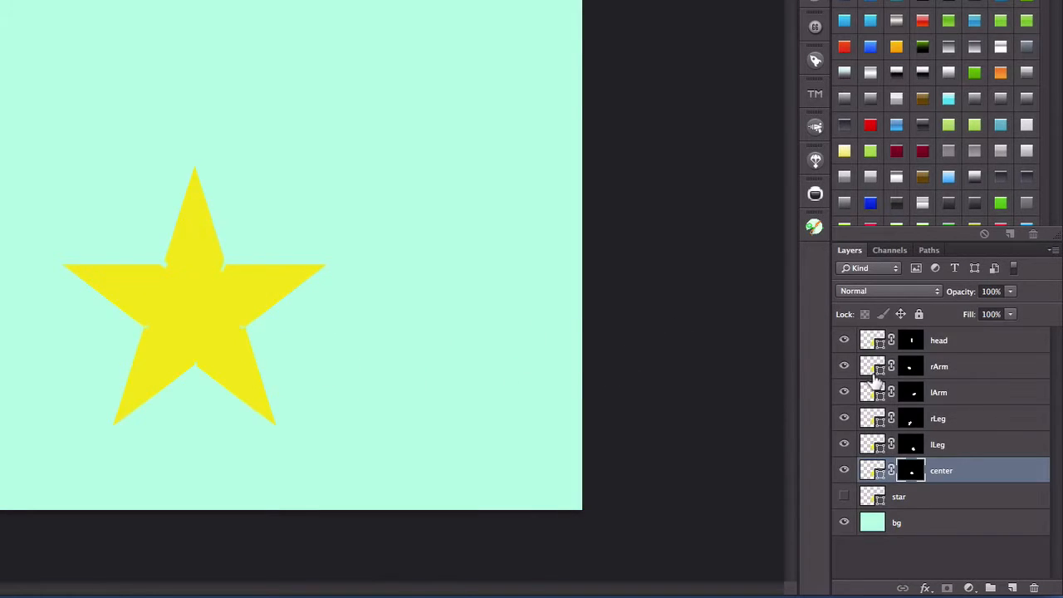
# - Paint white on the head mask at the base of the upper point to close the gaps where it meets the arms
pyautogui.click(911, 344)
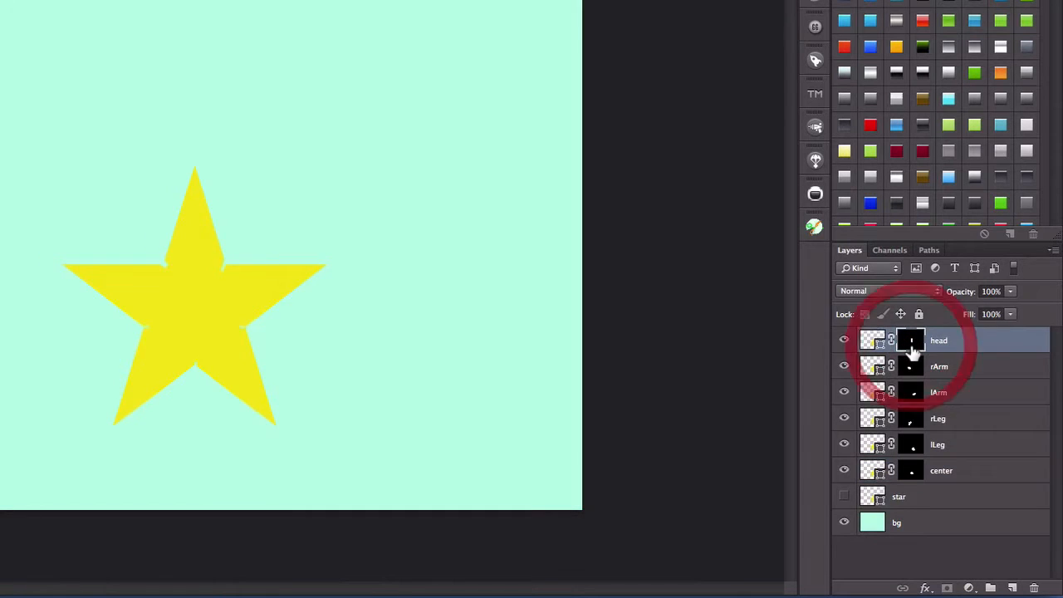
pyautogui.click(188, 276)
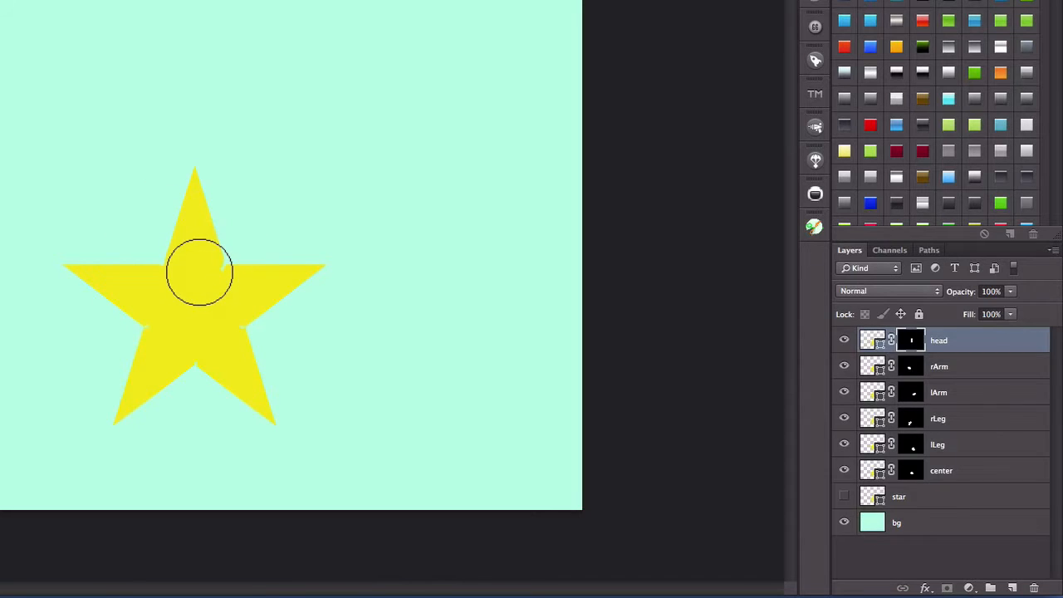
pyautogui.click(197, 268)
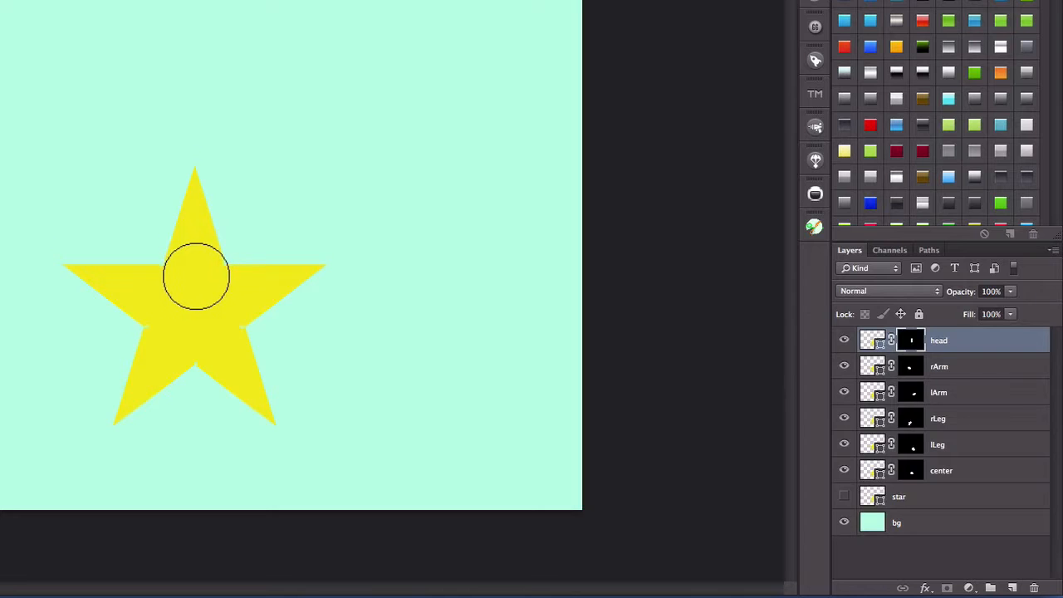
pyautogui.click(199, 274)
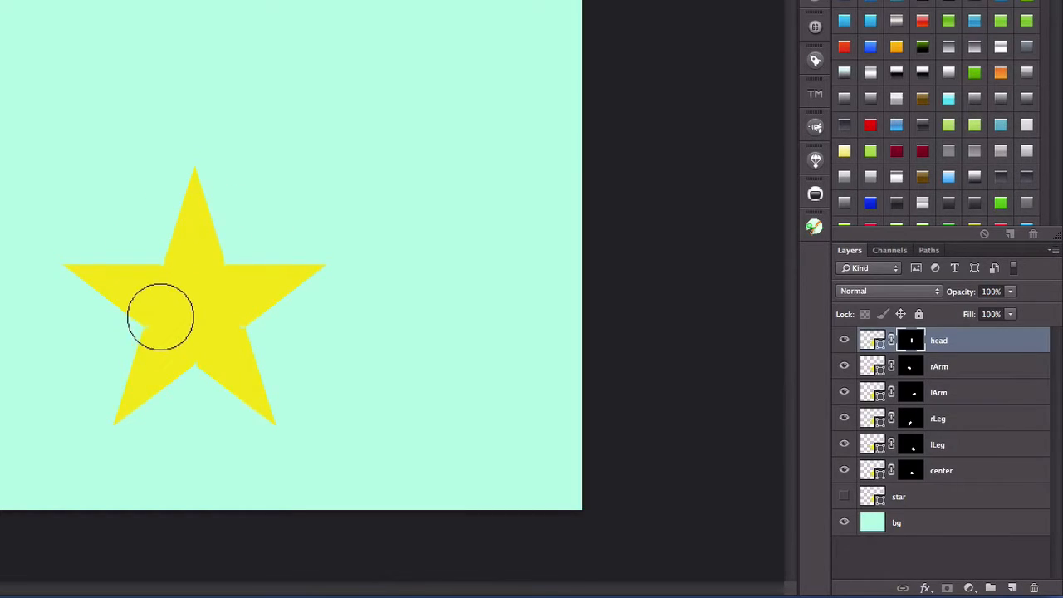
# - Paint white on the rArm mask to fill the notch between the right arm and right leg
pyautogui.click(923, 376)
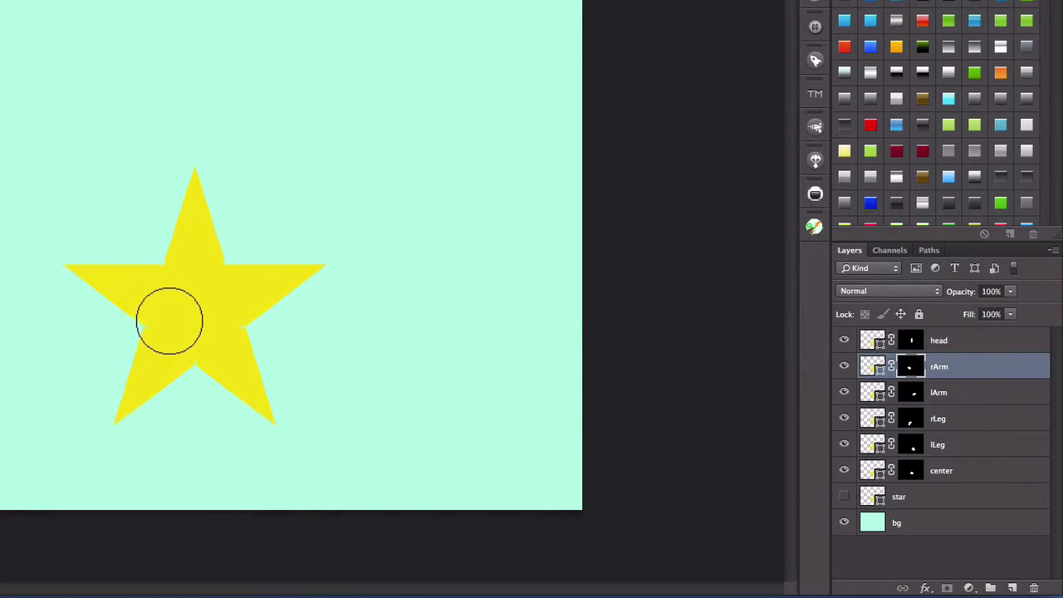
pyautogui.click(164, 310)
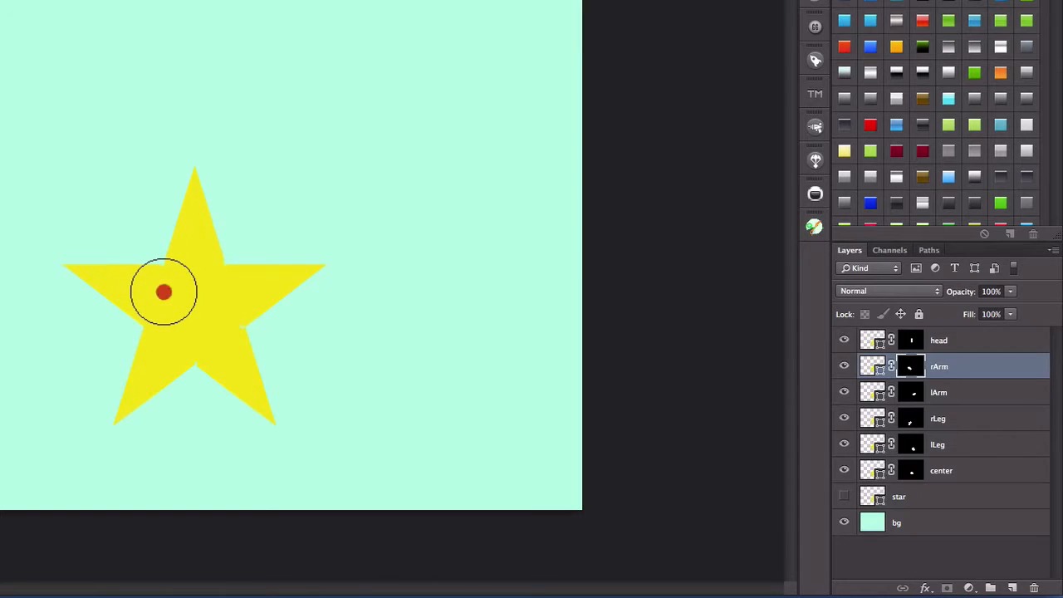
pyautogui.click(164, 293)
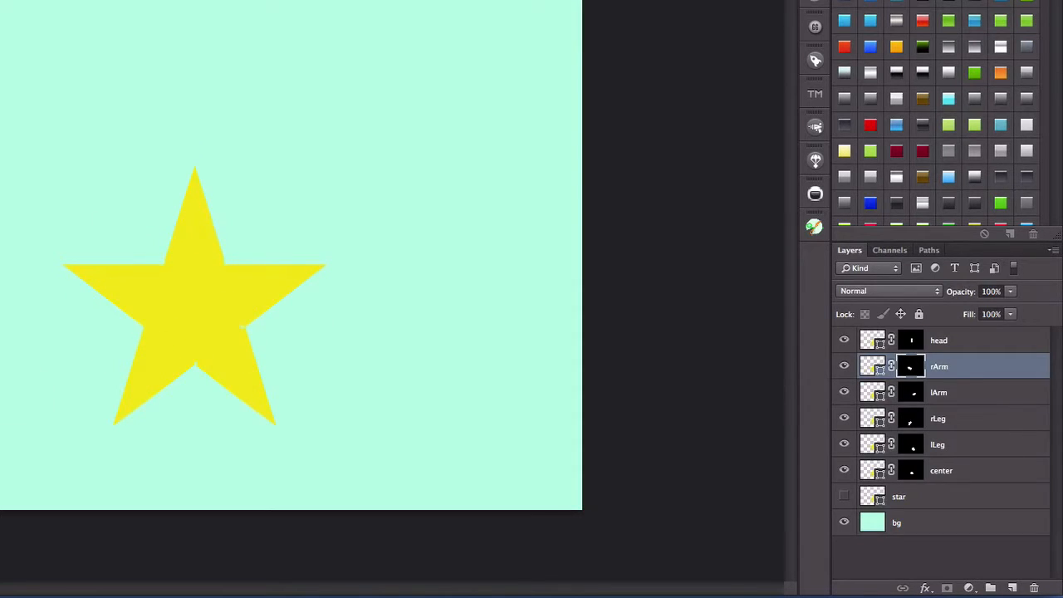
# - Paint white on the lArm mask to close the gap between the left arm and left leg
pyautogui.hotkey('ctrl', '0')
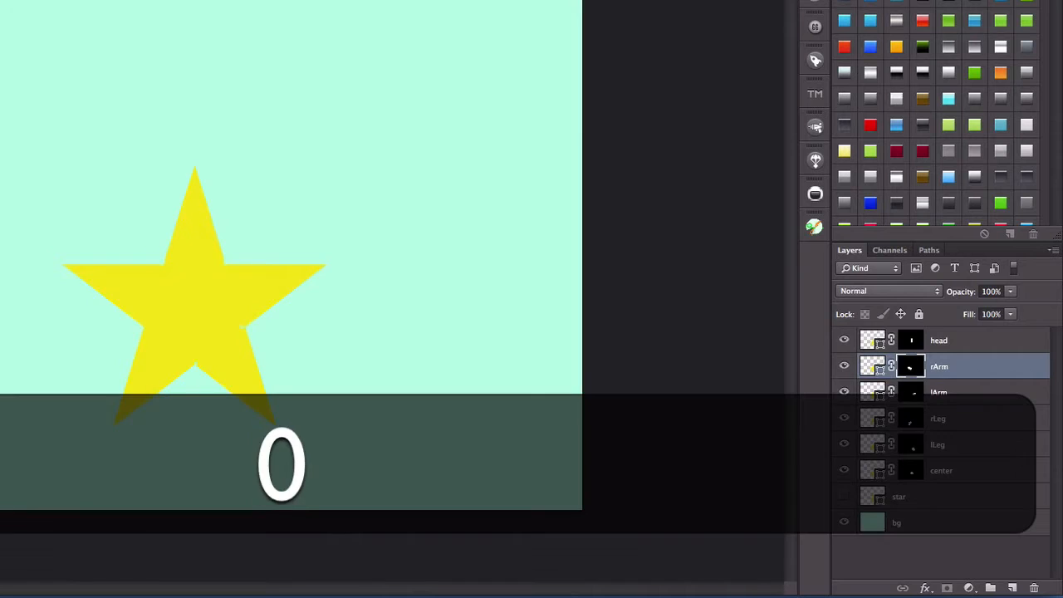
pyautogui.press('Return')
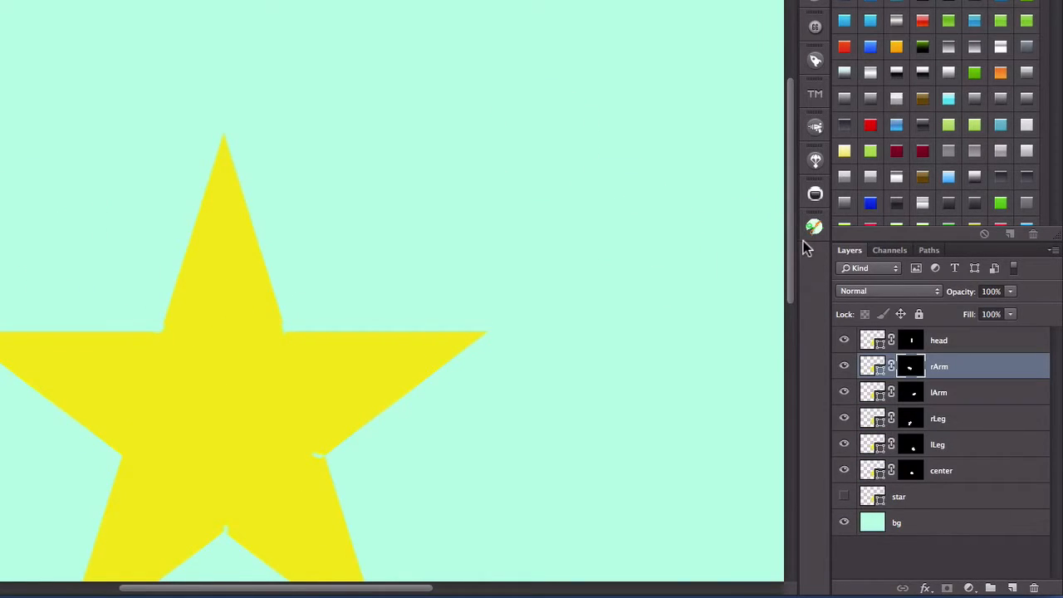
pyautogui.moveTo(790, 240); pyautogui.dragTo(791, 285)
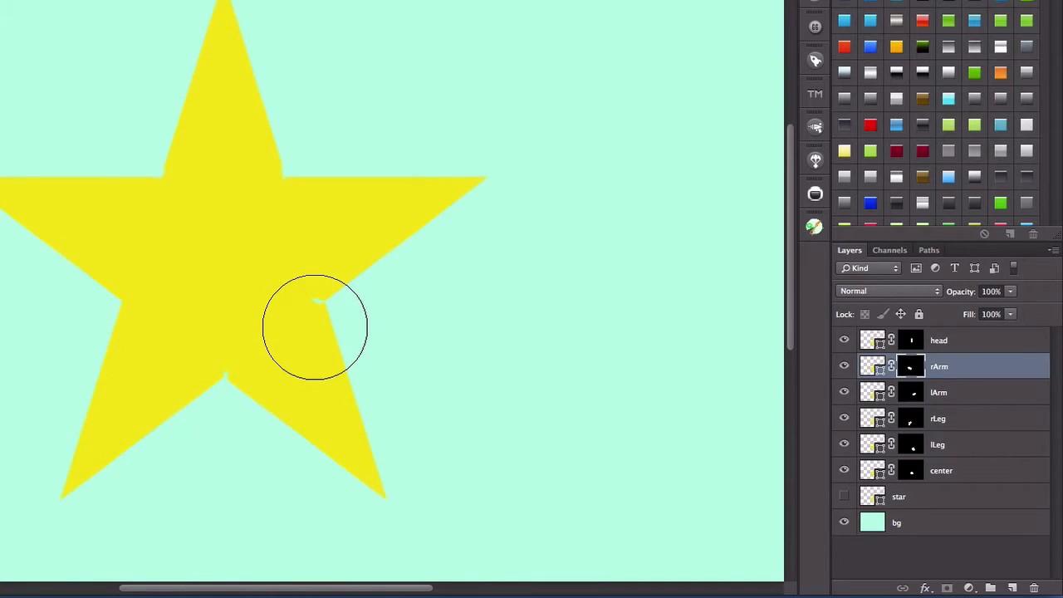
pyautogui.click(911, 392)
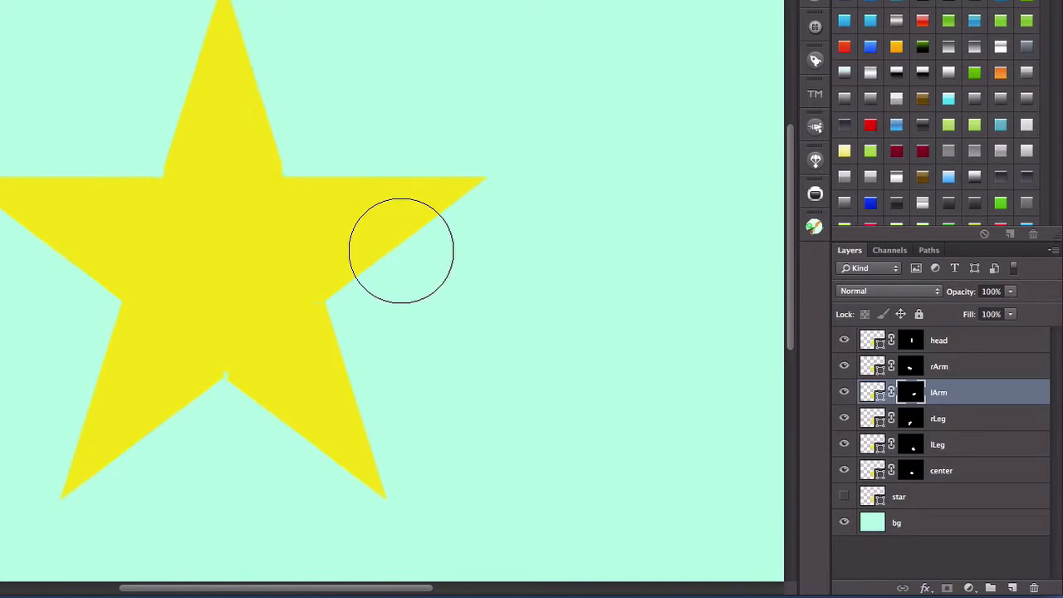
# - Fill the remaining gaps on the head and lLeg masks with white, and save the document with the star layer visible
pyautogui.click(908, 340)
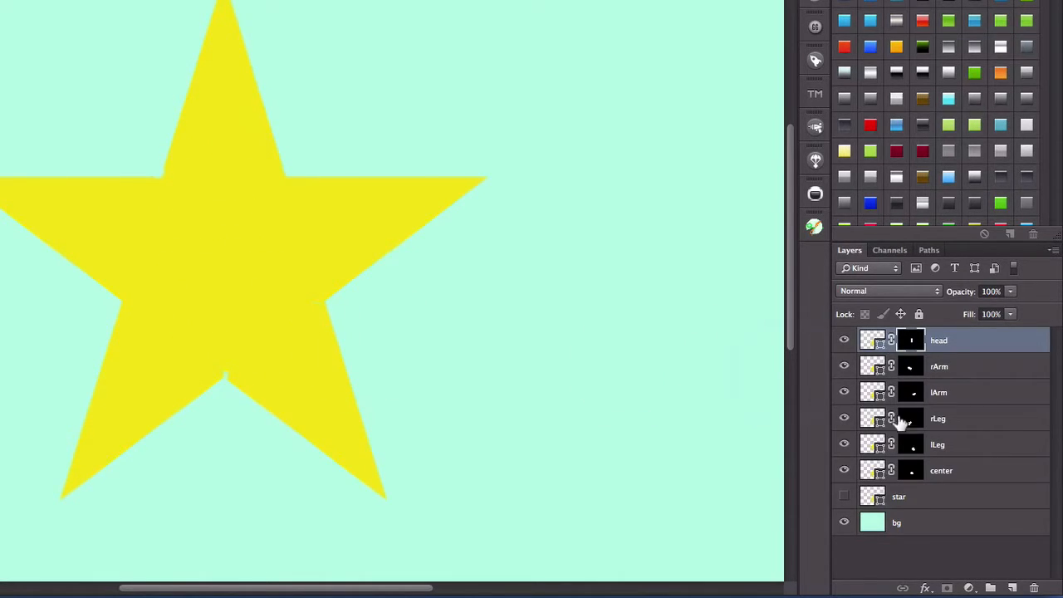
pyautogui.click(922, 446)
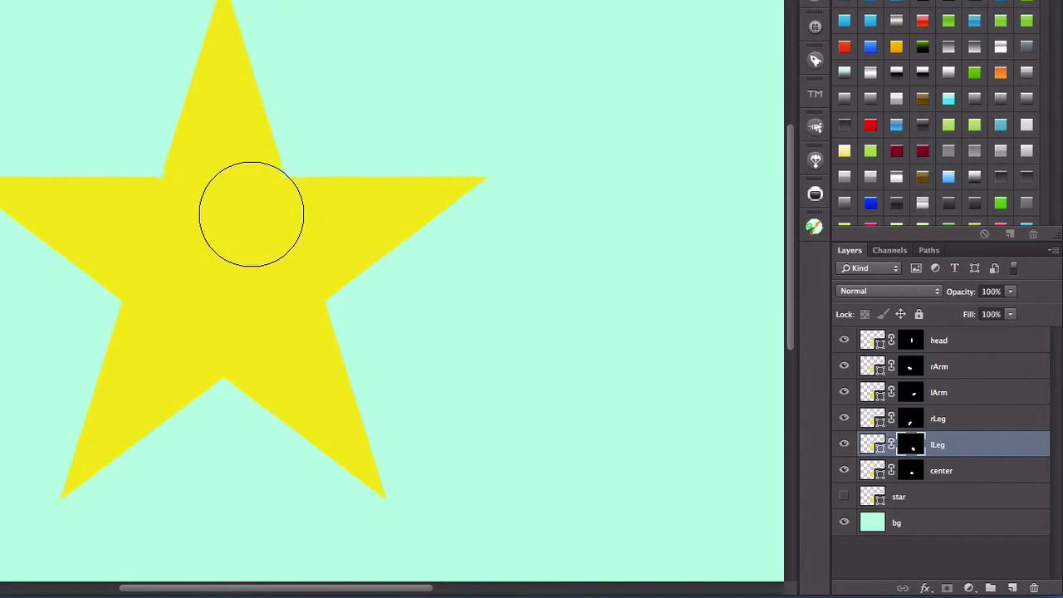
pyautogui.click(910, 346)
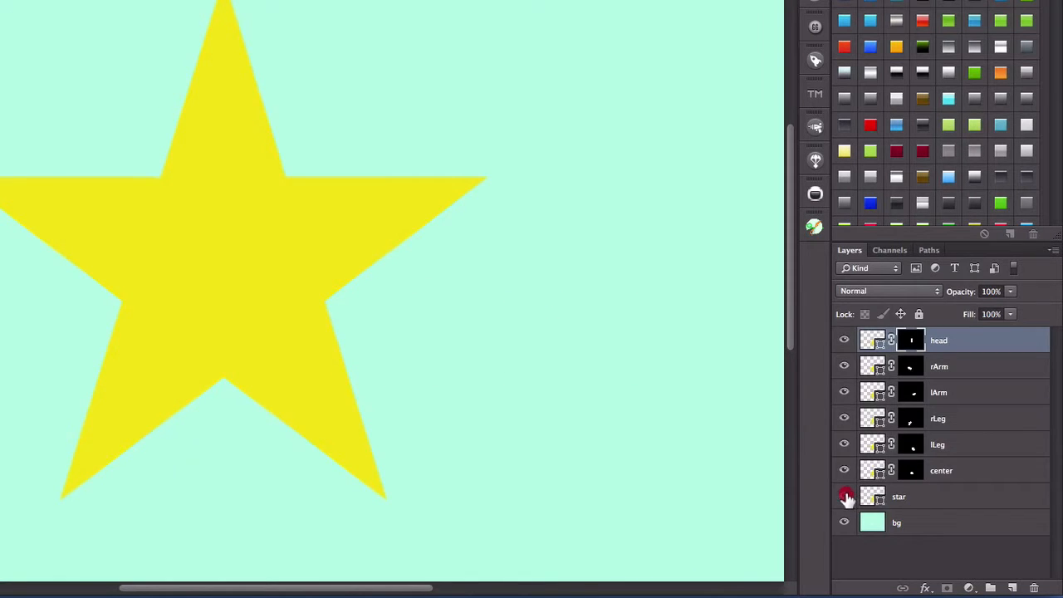
pyautogui.press('super+s')
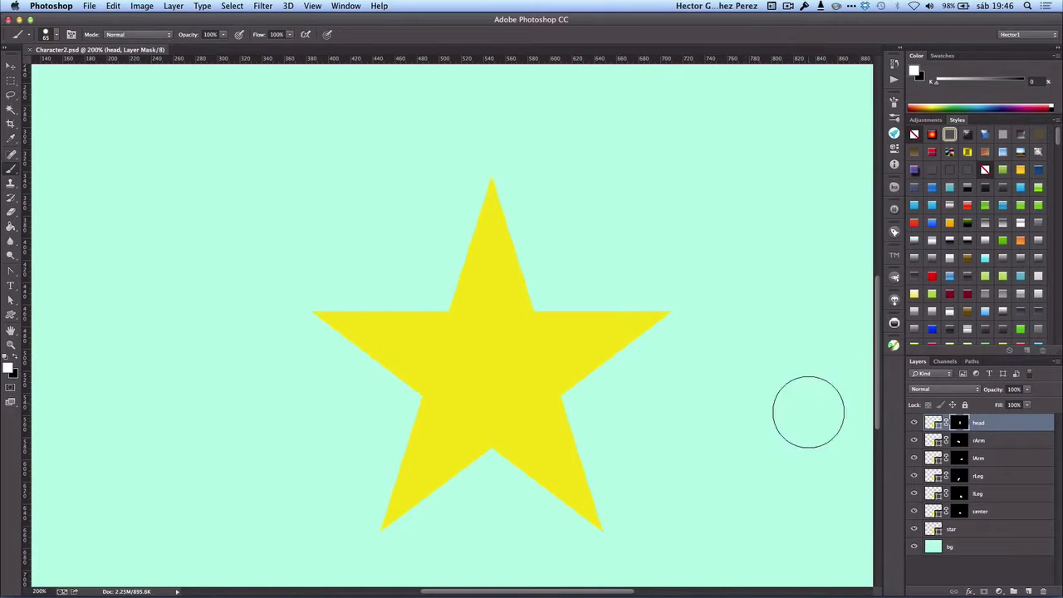
# - Open the Kutt extension's settings and set the export file prefix to "star_"
pyautogui.click(893, 347)
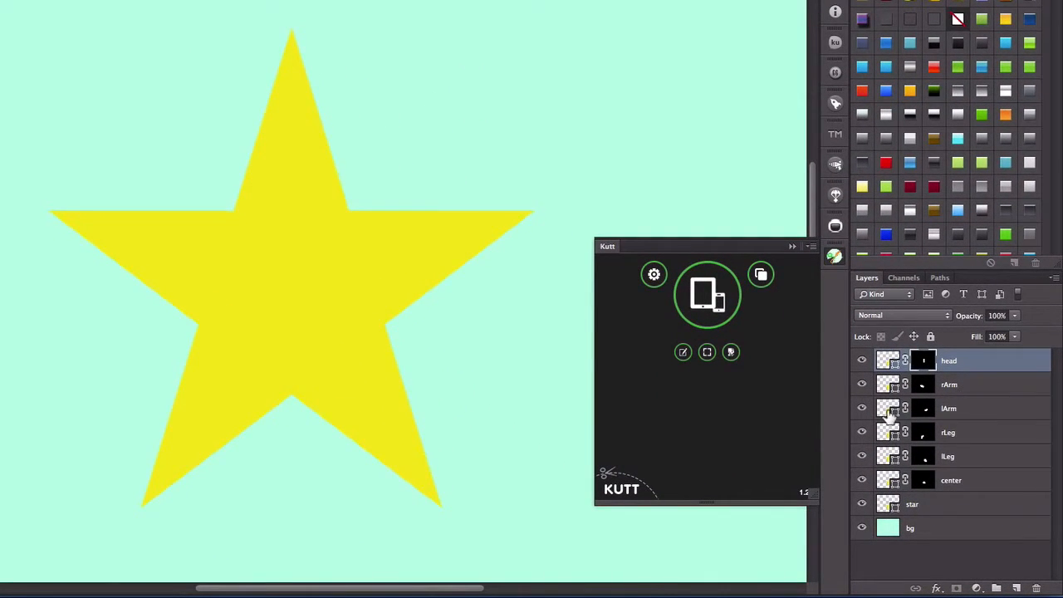
pyautogui.click(652, 275)
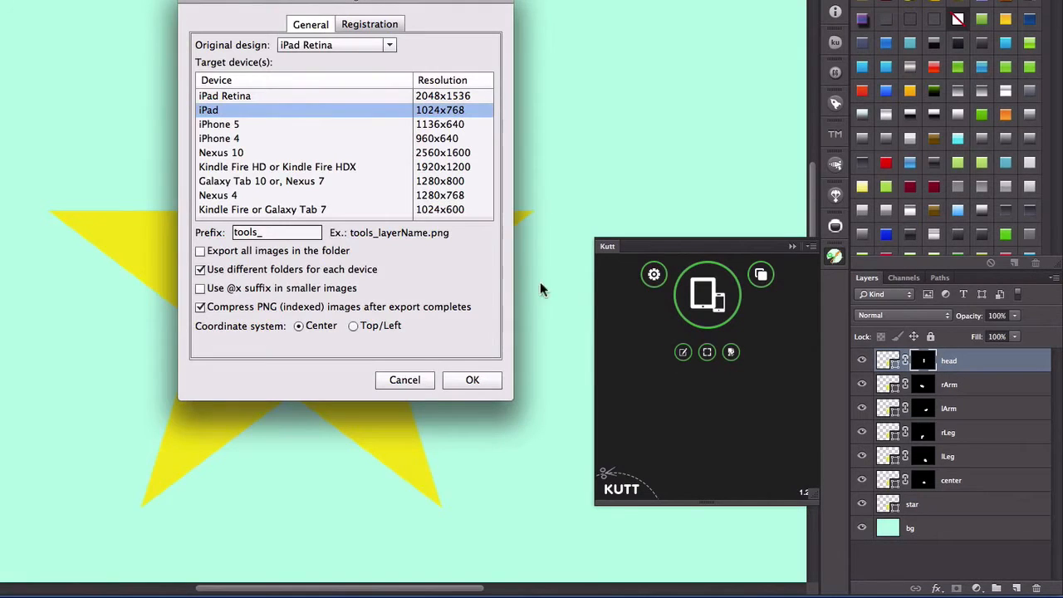
pyautogui.click(259, 232)
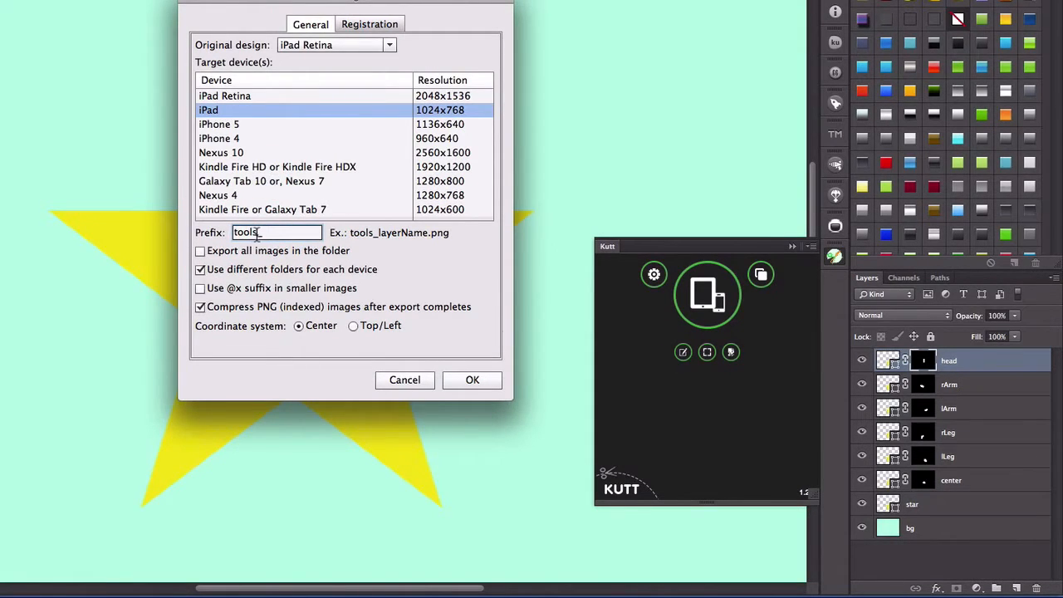
pyautogui.click(143, 215)
pyautogui.write('star_')
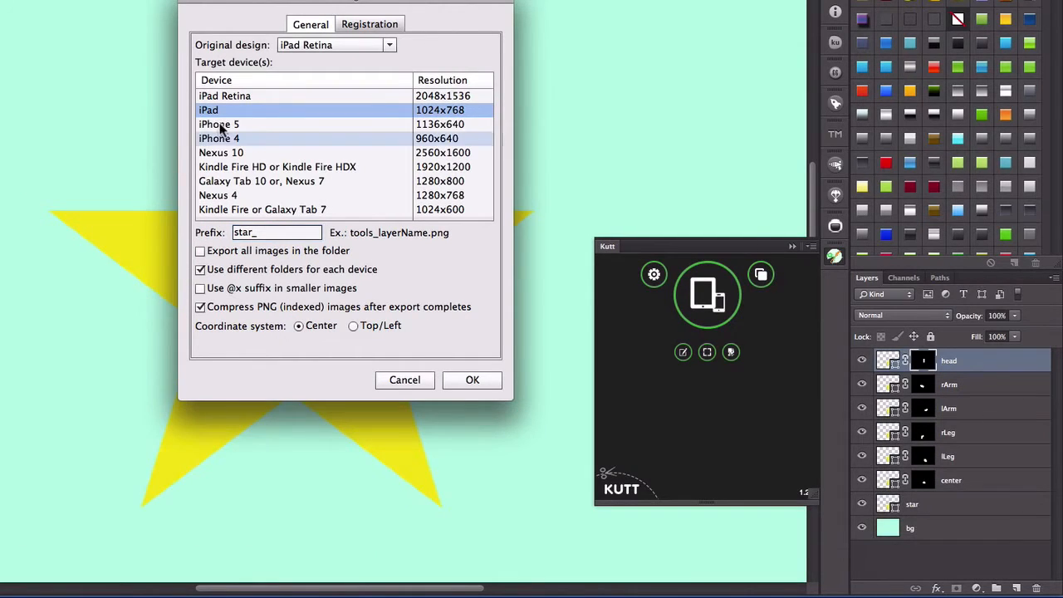
pyautogui.click(484, 383)
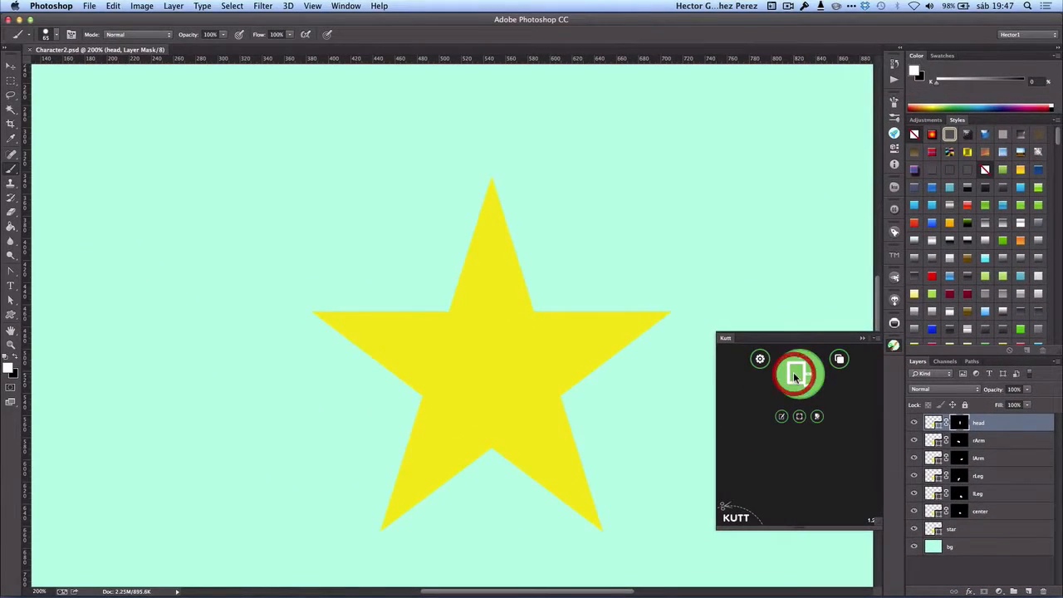
# - Export the document's layers as images with Kutt and dismiss the completion dialog
pyautogui.click(794, 376)
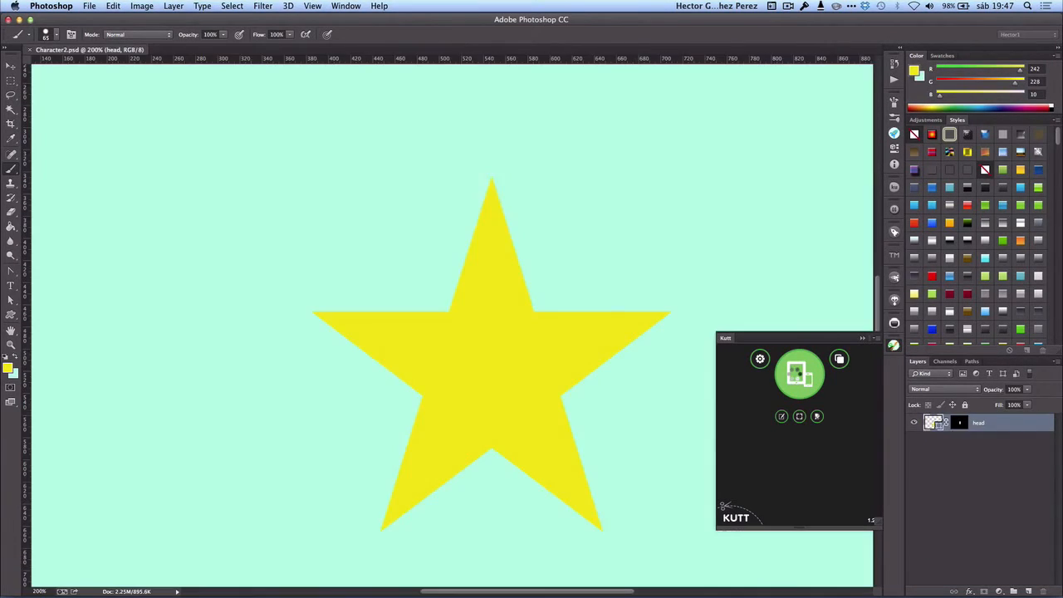
pyautogui.click(615, 207)
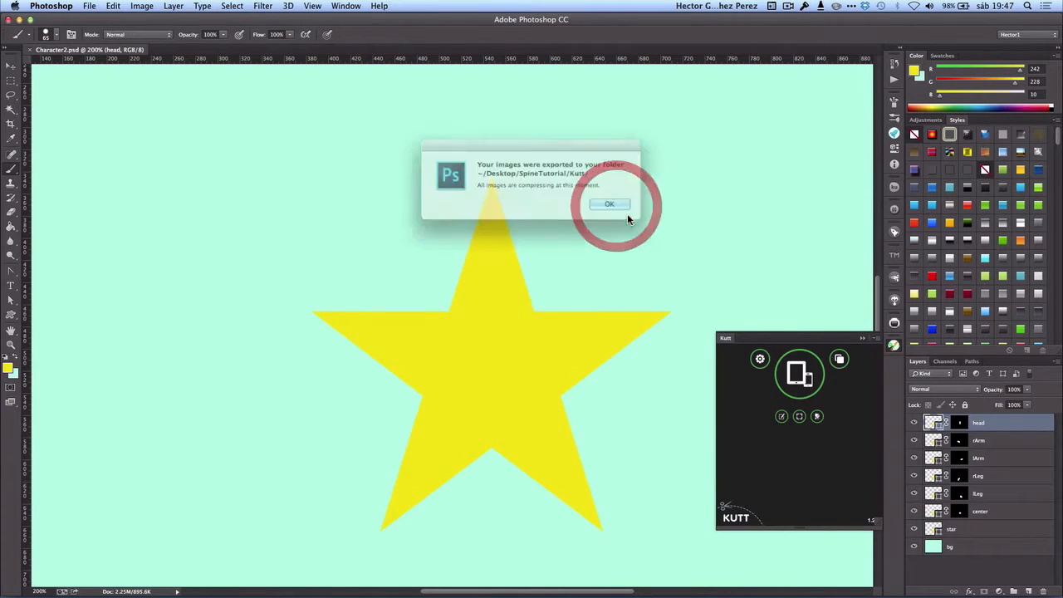
pyautogui.click(612, 206)
# - Minimize Photoshop and open the iPad export folder inside SpineTutorial's Kutt folder in Finder
pyautogui.click(19, 20)
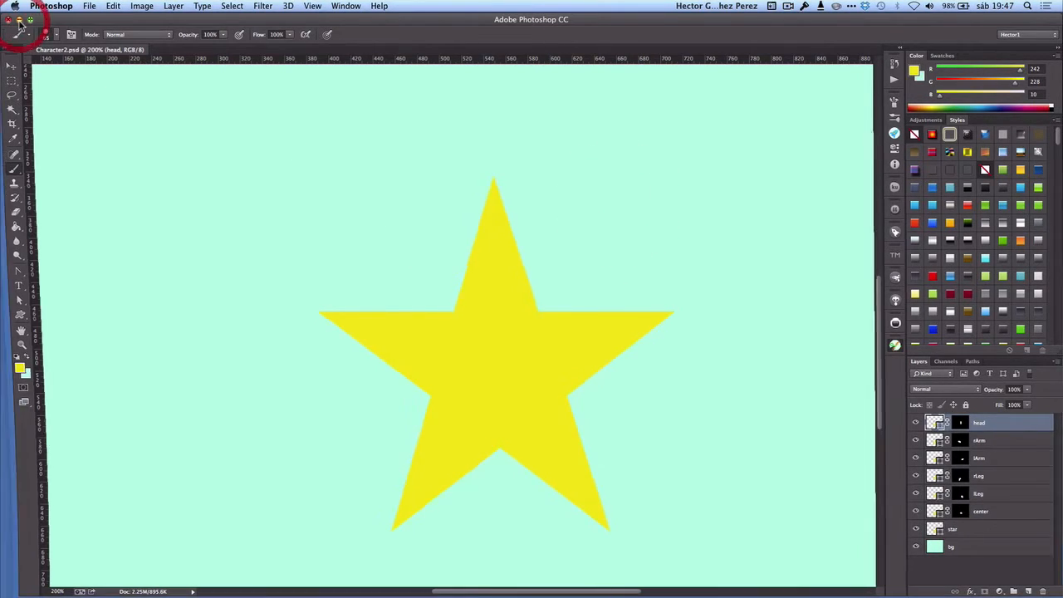
pyautogui.click(263, 183)
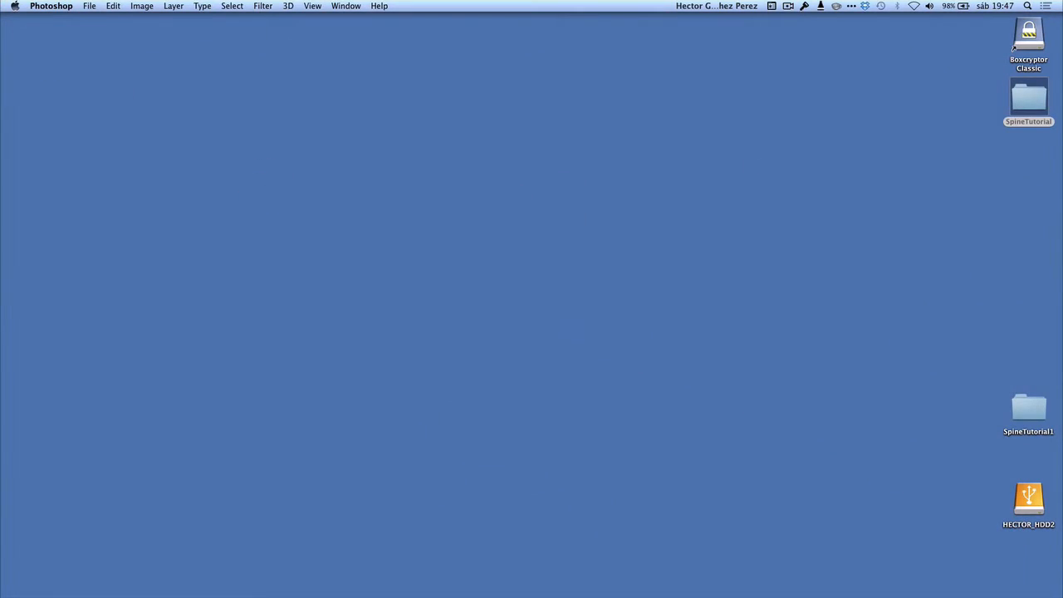
pyautogui.click(942, 200)
pyautogui.doubleClick(1028, 98)
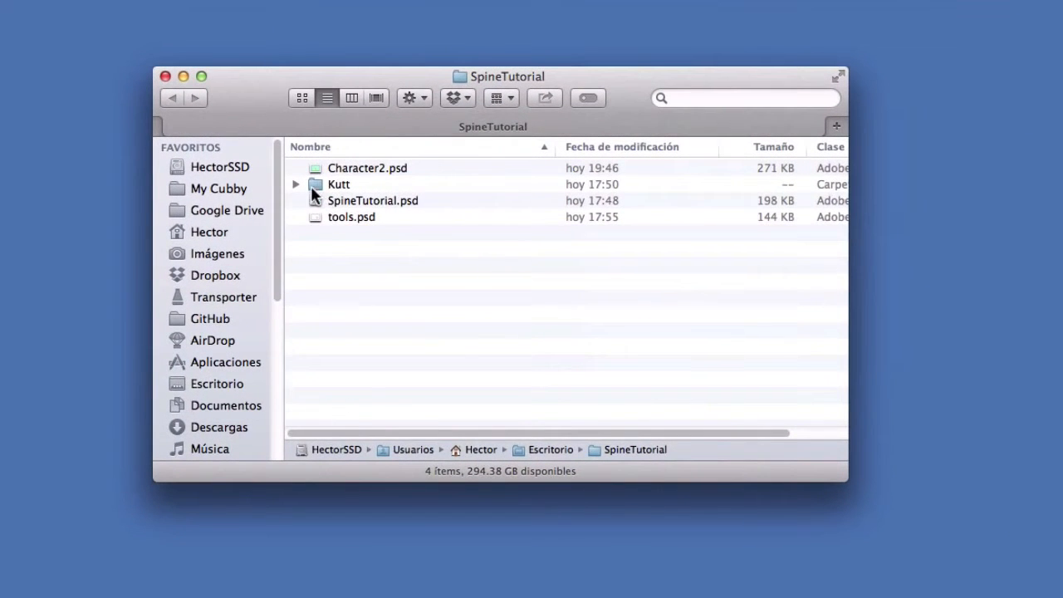
pyautogui.doubleClick(314, 185)
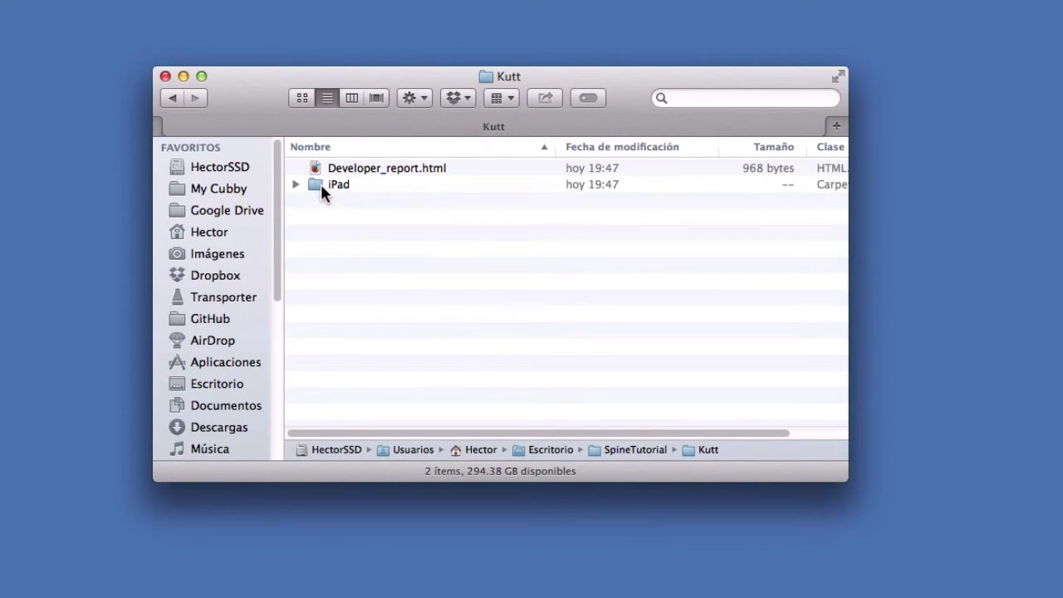
pyautogui.doubleClick(321, 184)
# - Find the exported star images in the iPad folder and preview star_center.png
pyautogui.scroll(-5, 409, 397)
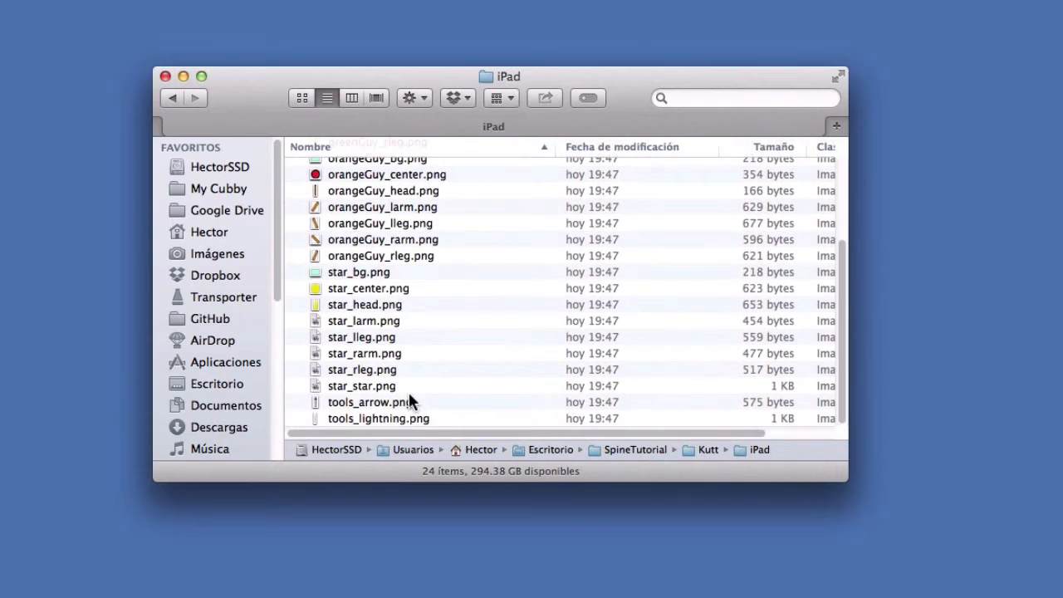
pyautogui.click(370, 290)
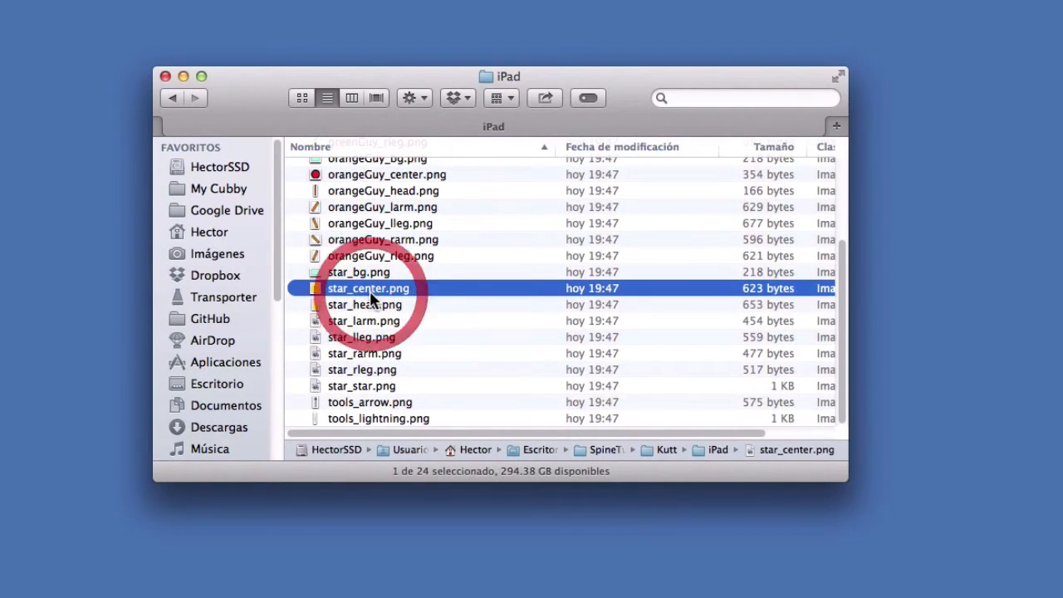
pyautogui.press('space')
# - Preview the exported star_head.png, star_larm.png and star_lleg.png images one after another
pyautogui.press('space')
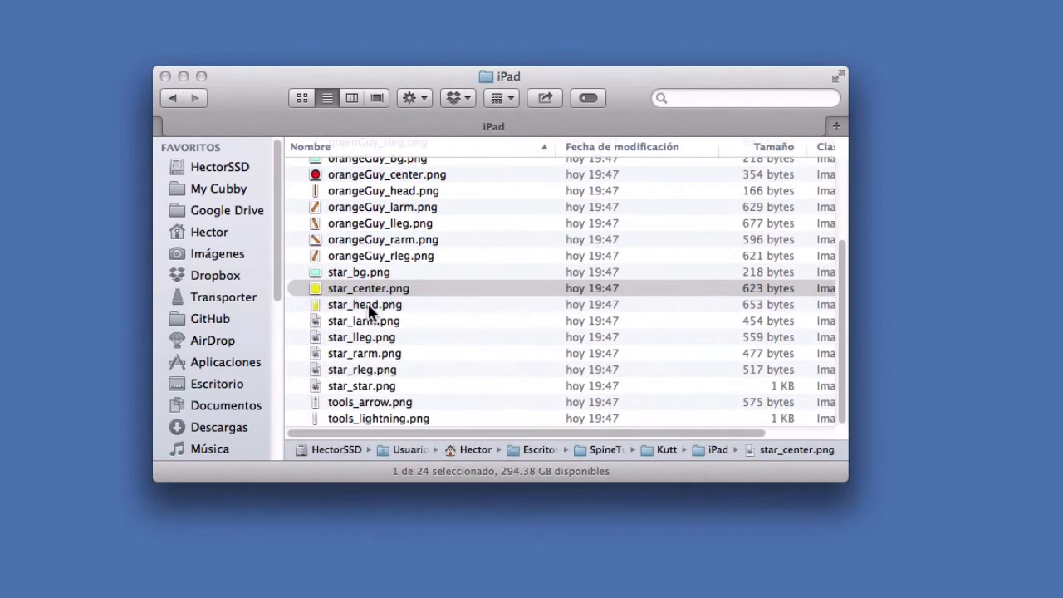
pyautogui.click(370, 304)
pyautogui.press('space')
pyautogui.press('space')
pyautogui.click(374, 319)
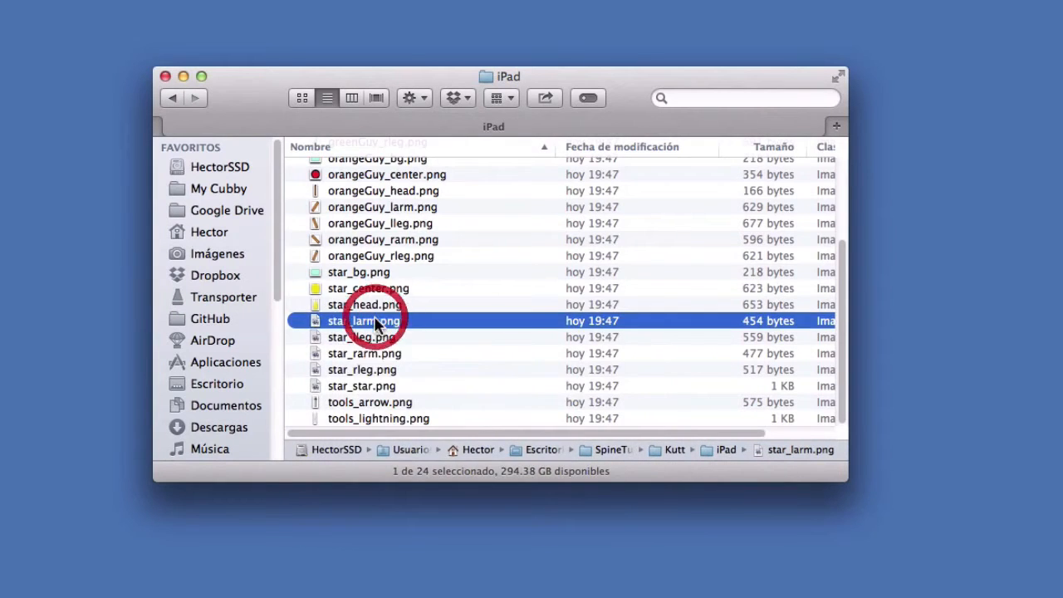
pyautogui.press('space')
pyautogui.press('space')
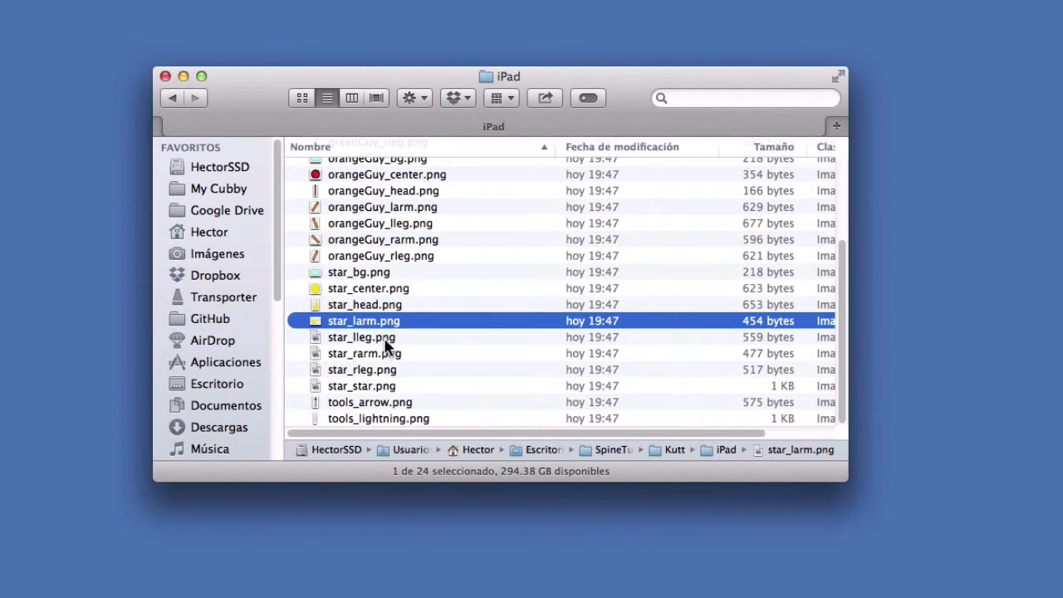
pyautogui.click(383, 338)
pyautogui.press('space')
# - Preview the remaining exported body-part images star_rarm.png and star_rleg.png, plus the complete star_star.png
pyautogui.press('space')
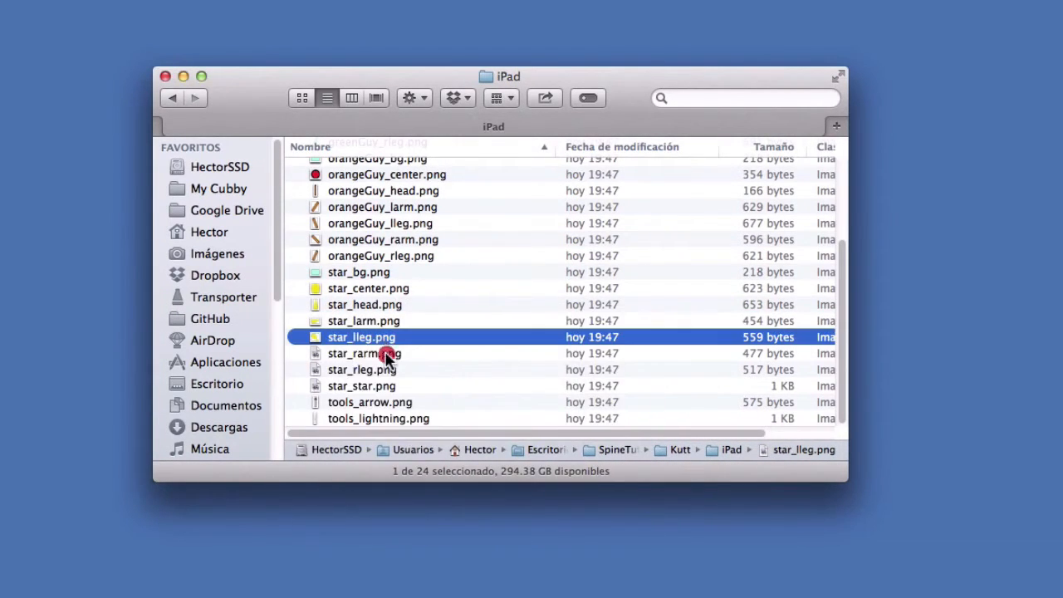
pyautogui.click(386, 354)
pyautogui.press('space')
pyautogui.press('space')
pyautogui.click(386, 369)
pyautogui.press('space')
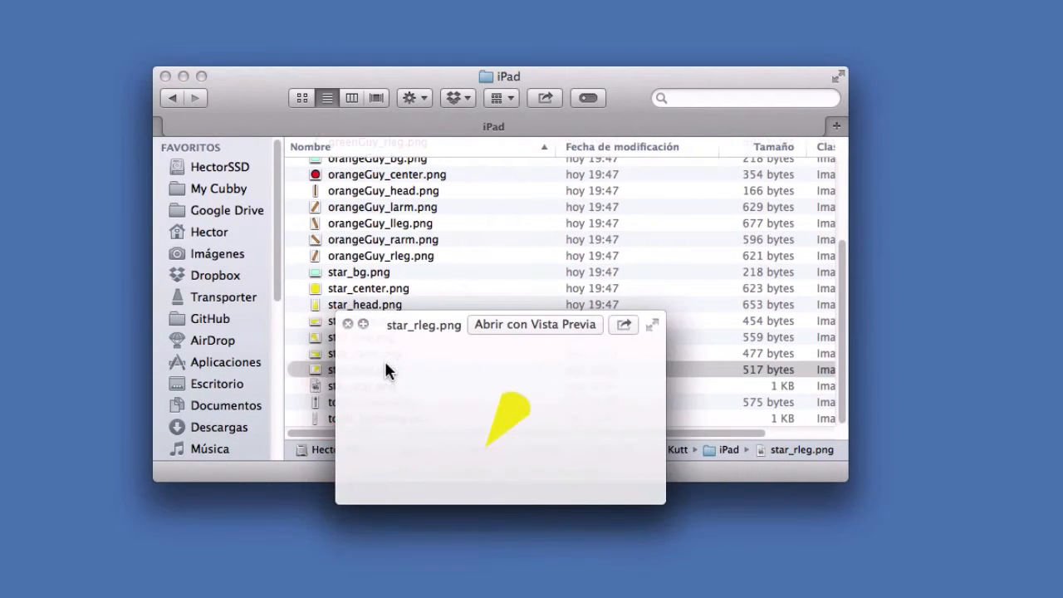
pyautogui.press('space')
pyautogui.click(381, 386)
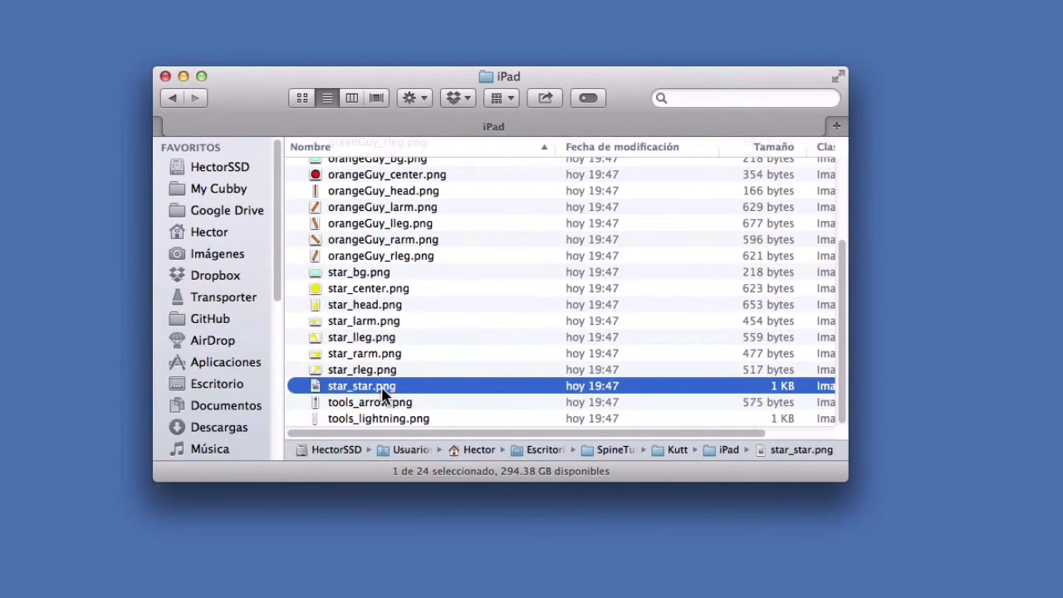
pyautogui.press('space')
pyautogui.press('space')
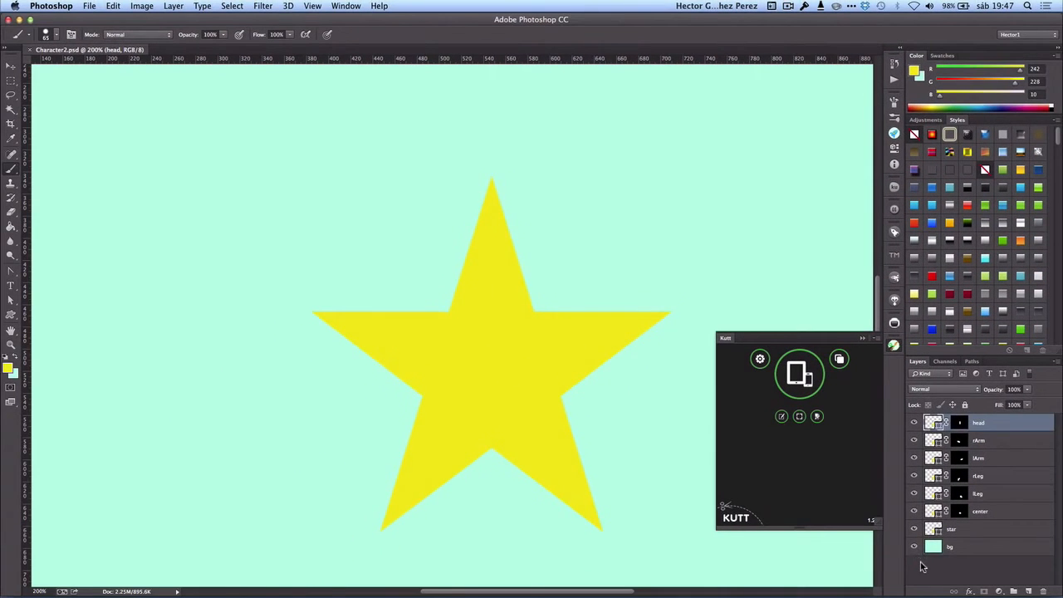
# - Switch to Photoshop, hide the bg layer and start saving the transparent star as PNG-24 with Save for Web
pyautogui.click(921, 567)
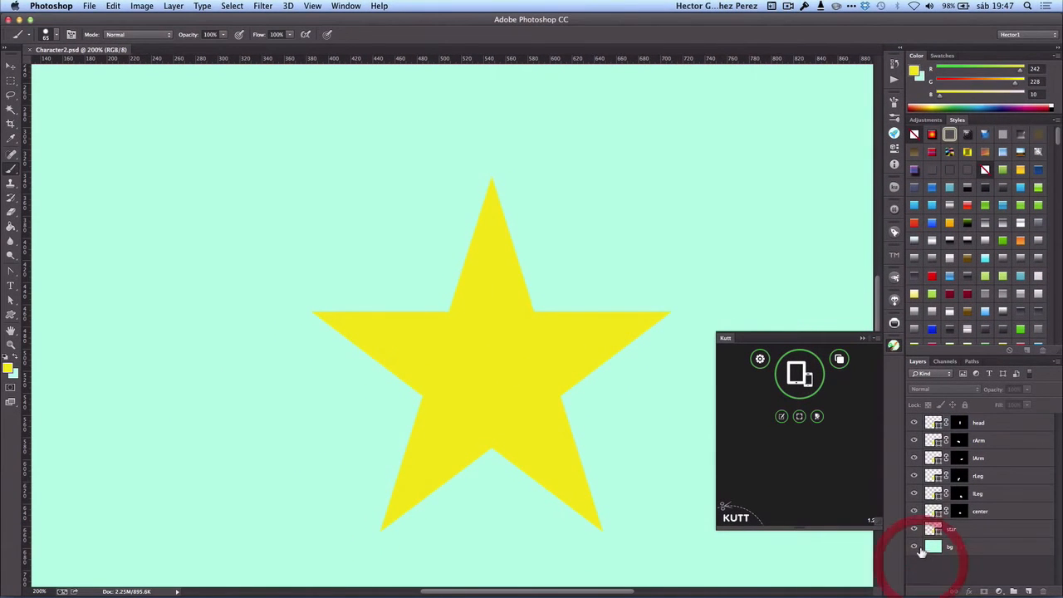
pyautogui.click(915, 546)
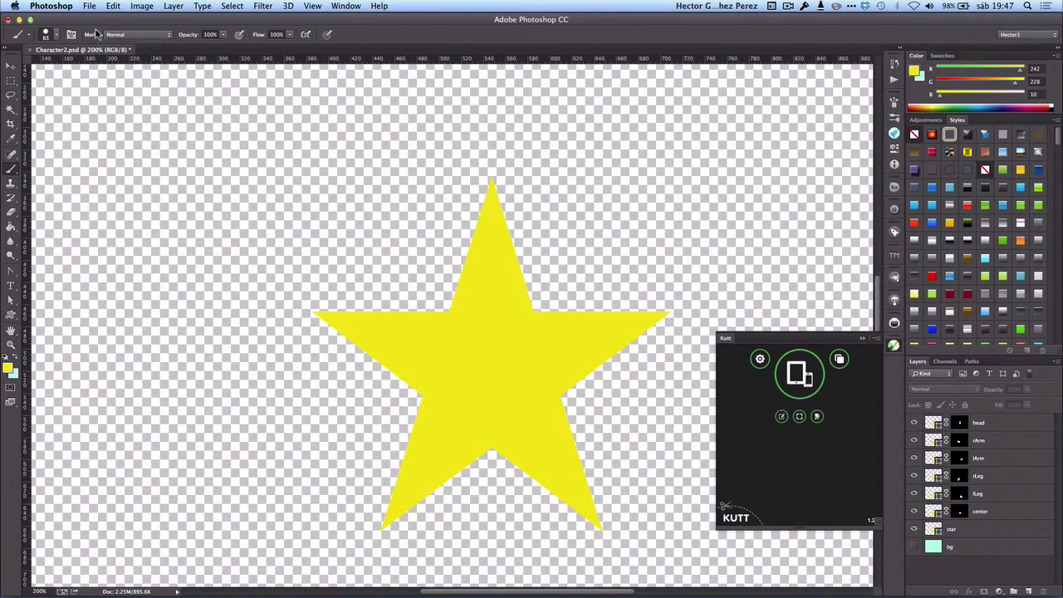
pyautogui.click(90, 7)
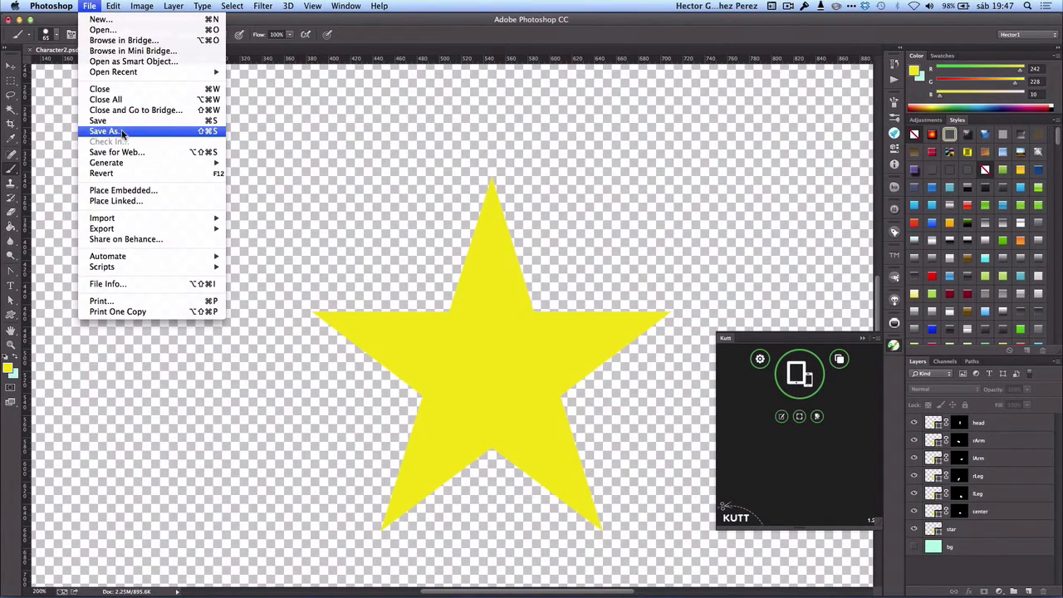
pyautogui.click(126, 153)
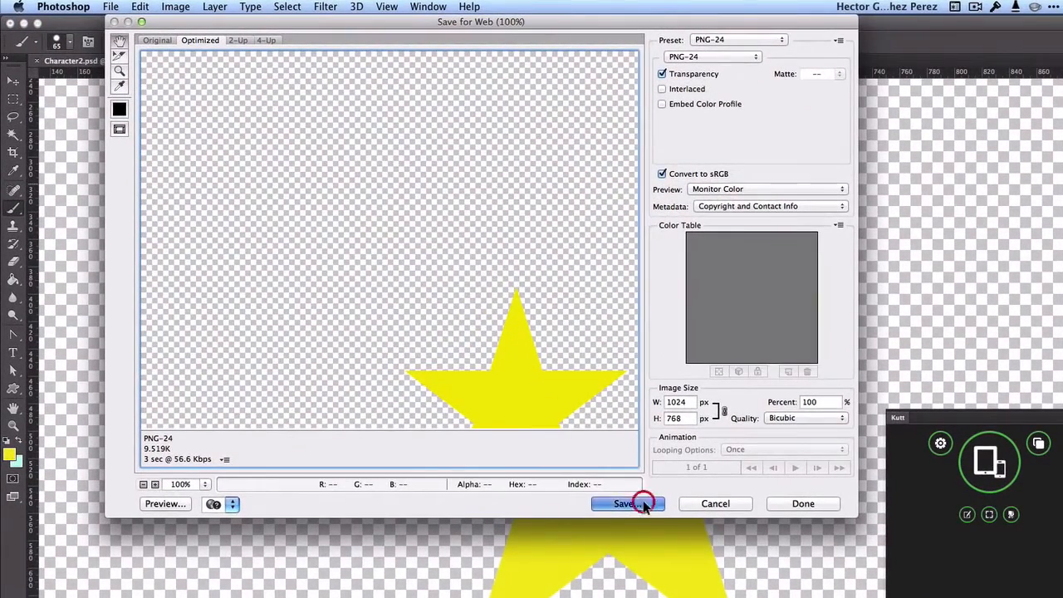
pyautogui.click(643, 505)
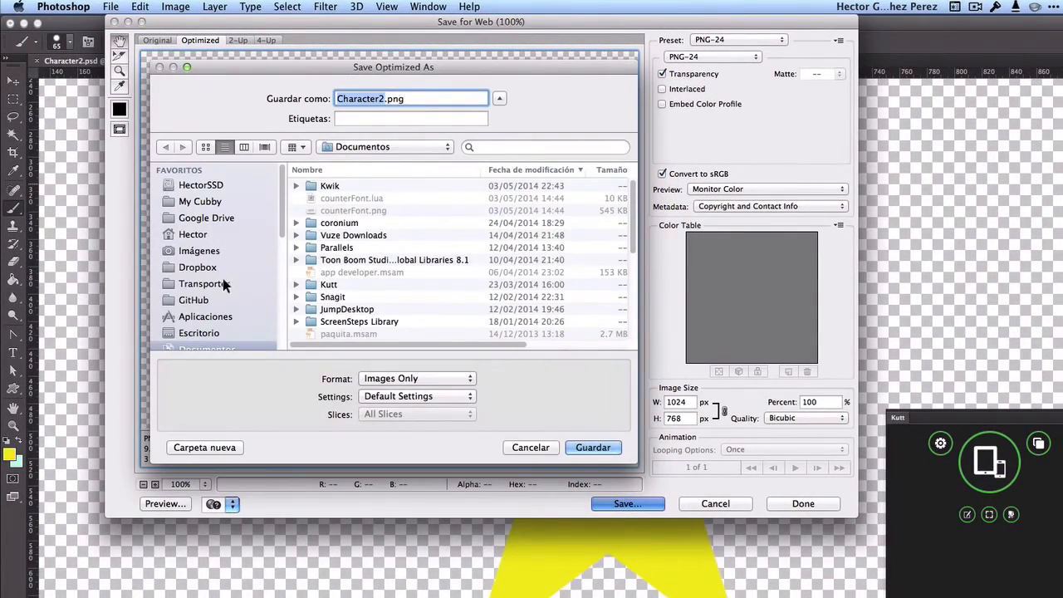
# - Choose the iPad folder inside the desktop's SpineTutorial/Kutt folder as the save location
pyautogui.click(203, 333)
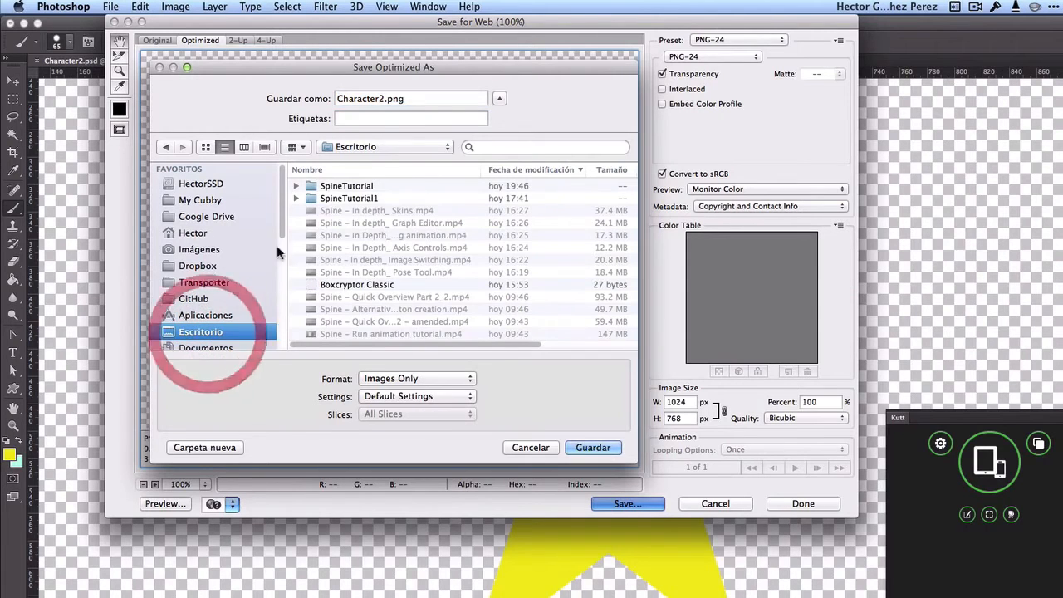
pyautogui.doubleClick(346, 190)
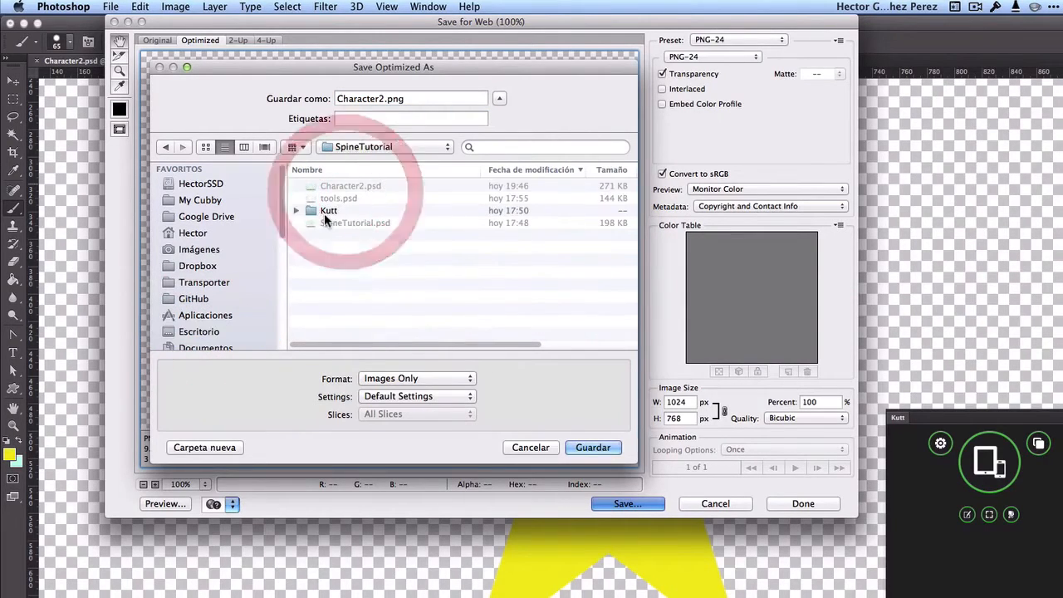
pyautogui.click(324, 210)
pyautogui.doubleClick(324, 211)
pyautogui.click(327, 203)
pyautogui.doubleClick(327, 204)
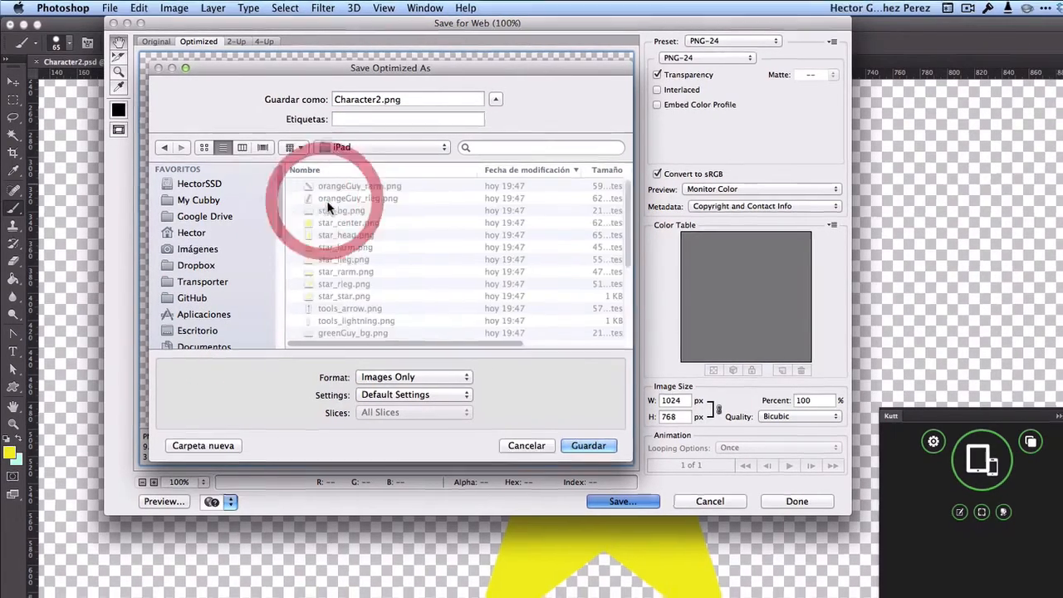
# - Name the full star image starFull.png and save it
pyautogui.click(304, 82)
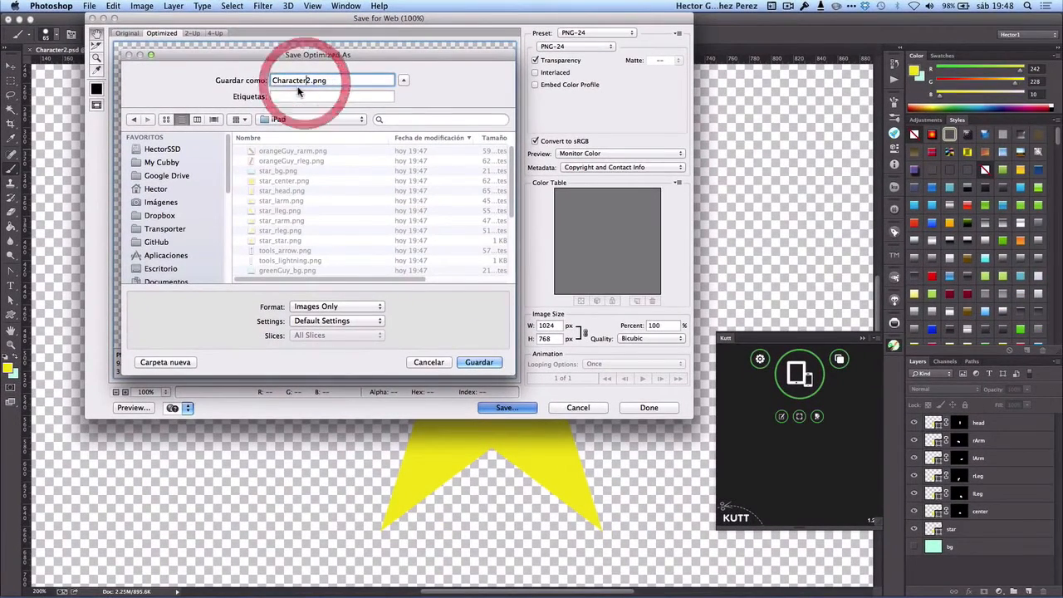
pyautogui.click(299, 88)
pyautogui.moveTo(311, 81); pyautogui.dragTo(91, 56)
pyautogui.write('starFull')
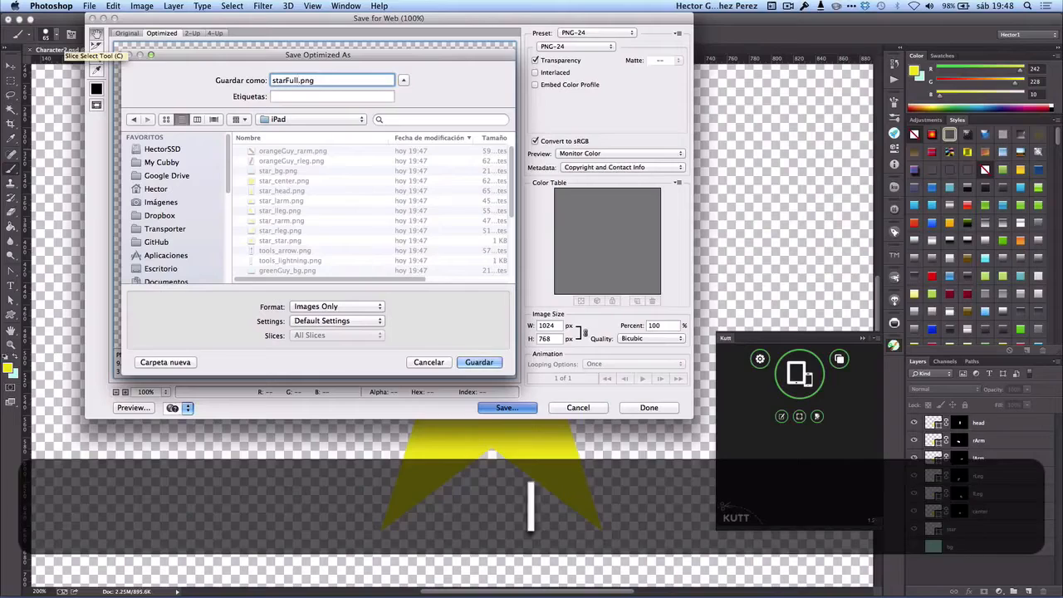
pyautogui.scroll(-2, 353, 236)
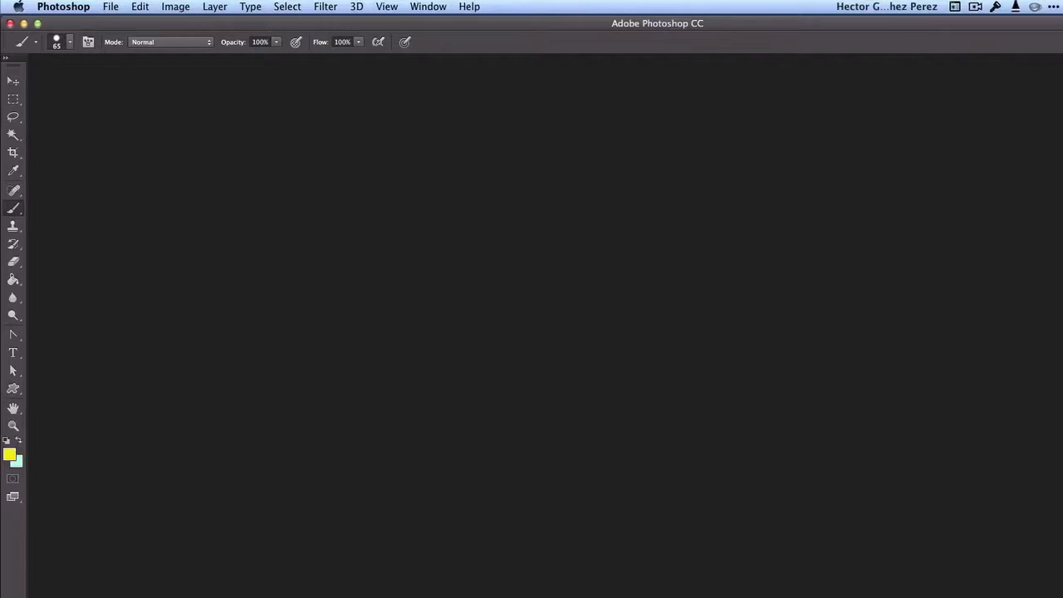